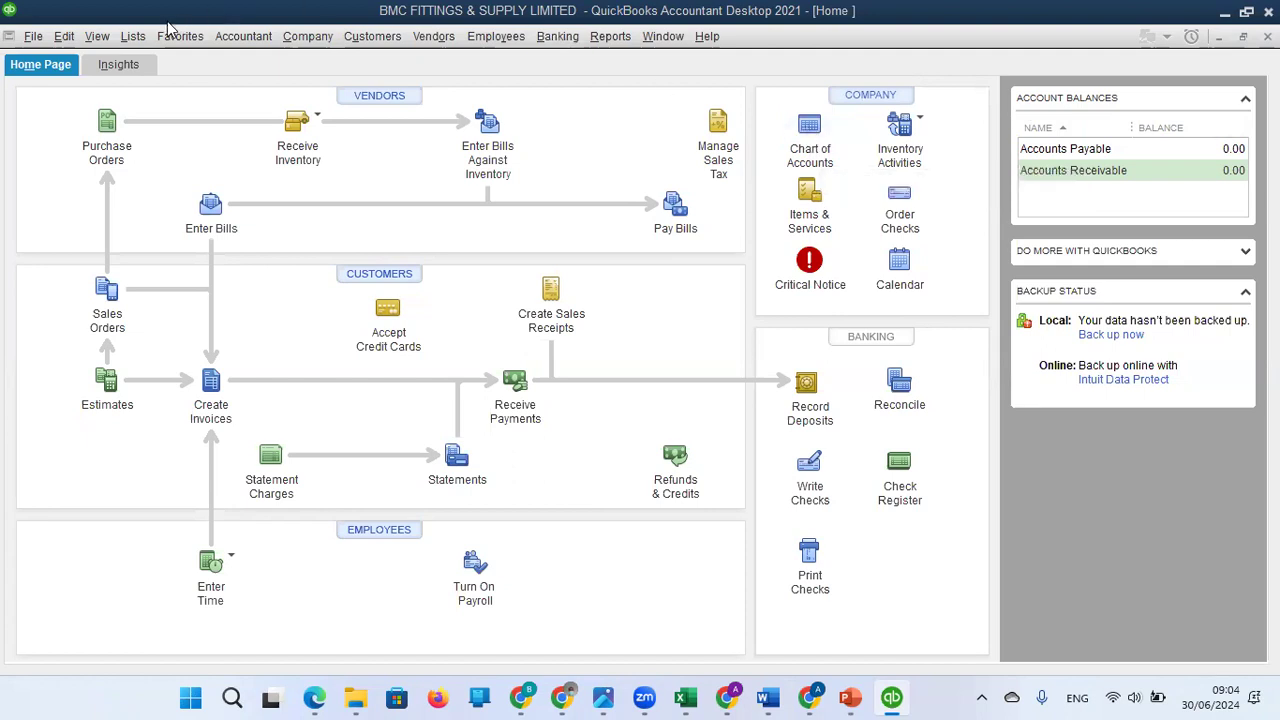
# Show the top icon bar and open the company's Chart of Accounts.
pyautogui.click(100, 38)
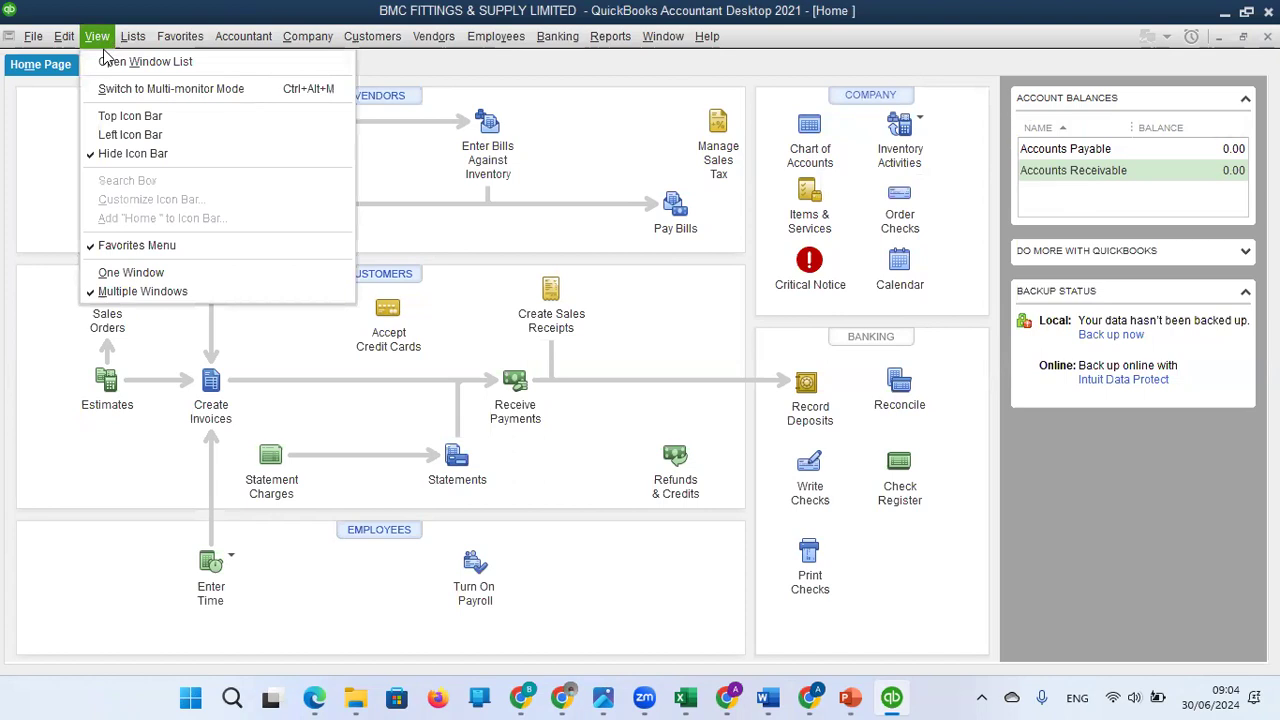
pyautogui.click(122, 117)
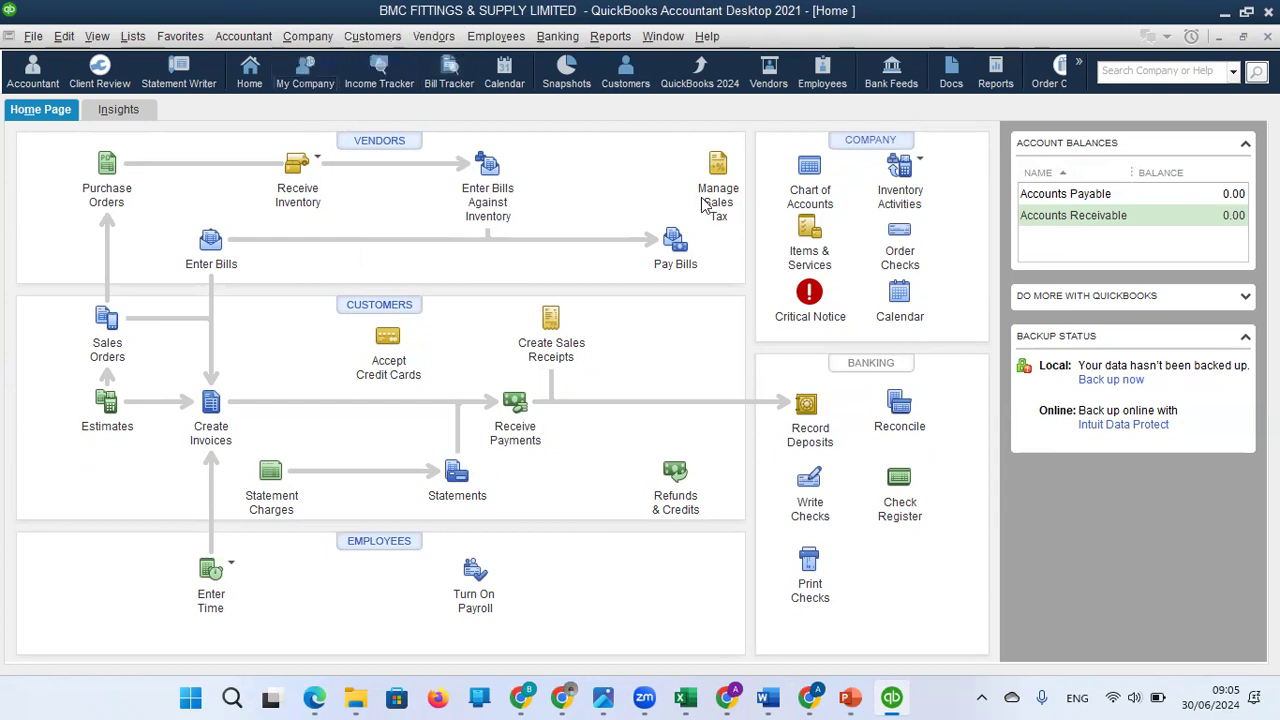
pyautogui.click(808, 187)
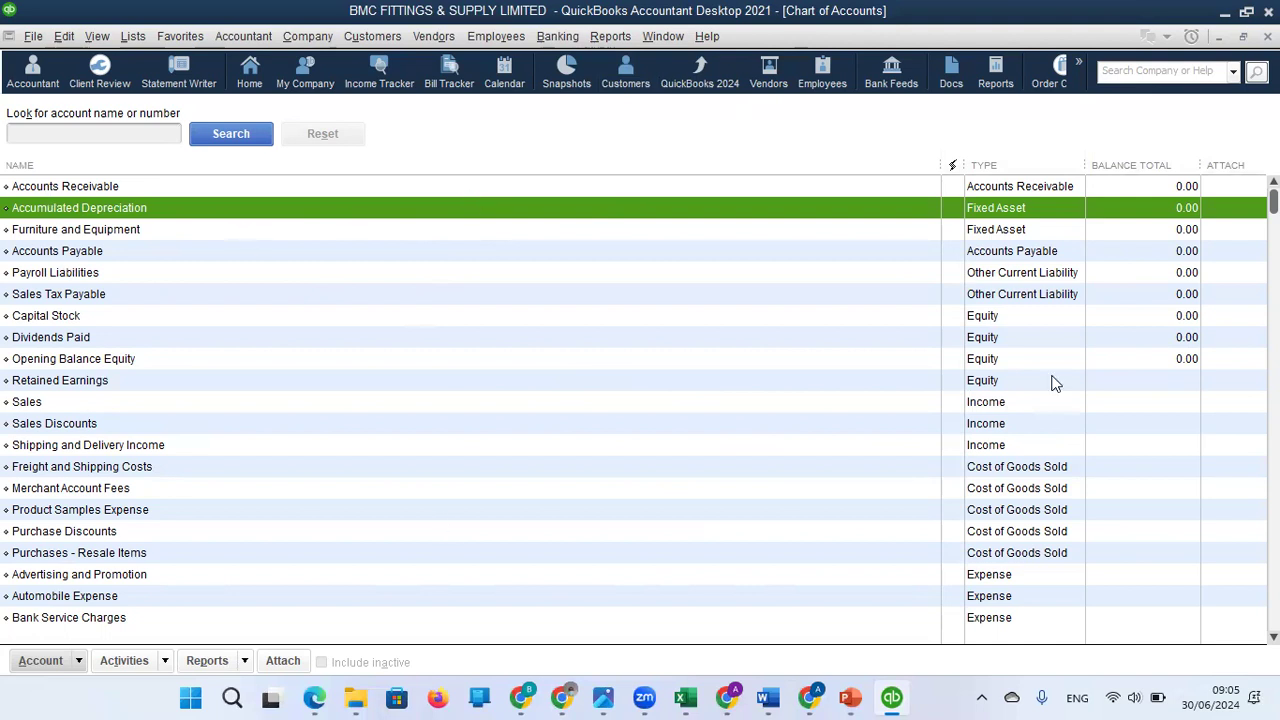
pyautogui.moveTo(1273, 202)
pyautogui.mouseDown()
pyautogui.moveTo(1273, 548)
pyautogui.moveTo(1273, 198)
pyautogui.mouseUp()
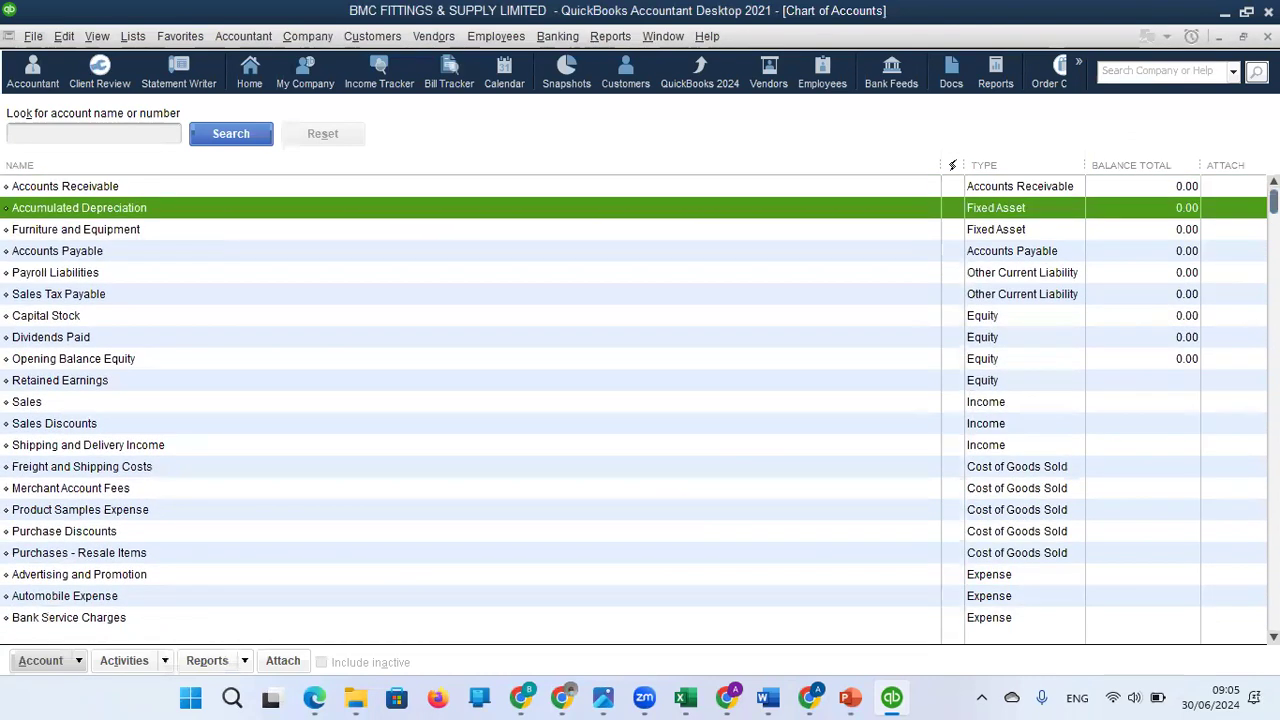
pyautogui.rightClick(557, 206)
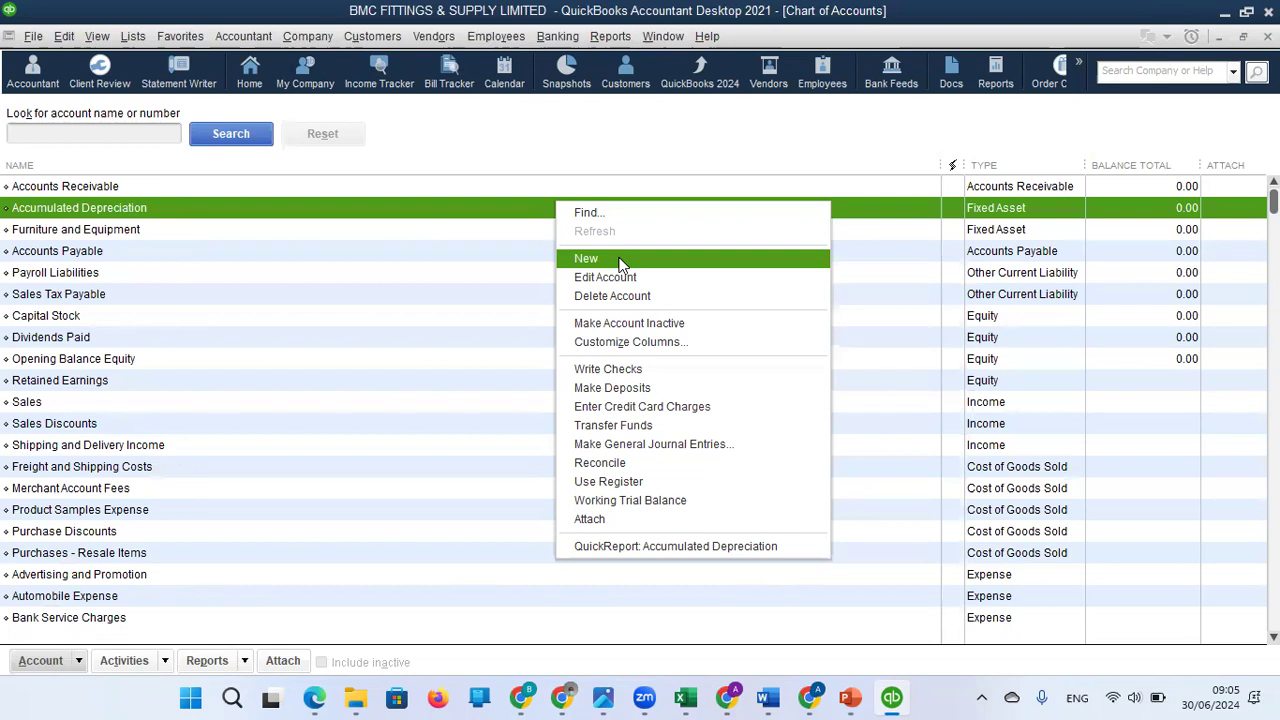
pyautogui.click(79, 662)
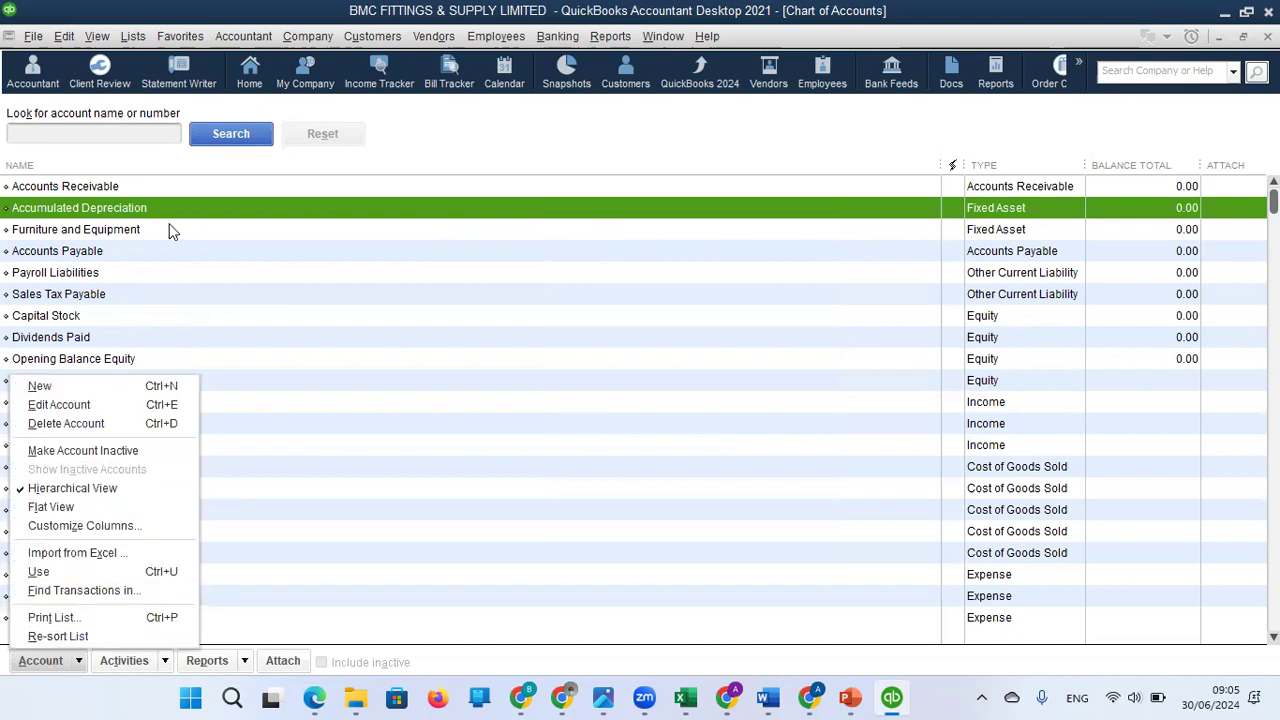
pyautogui.click(307, 40)
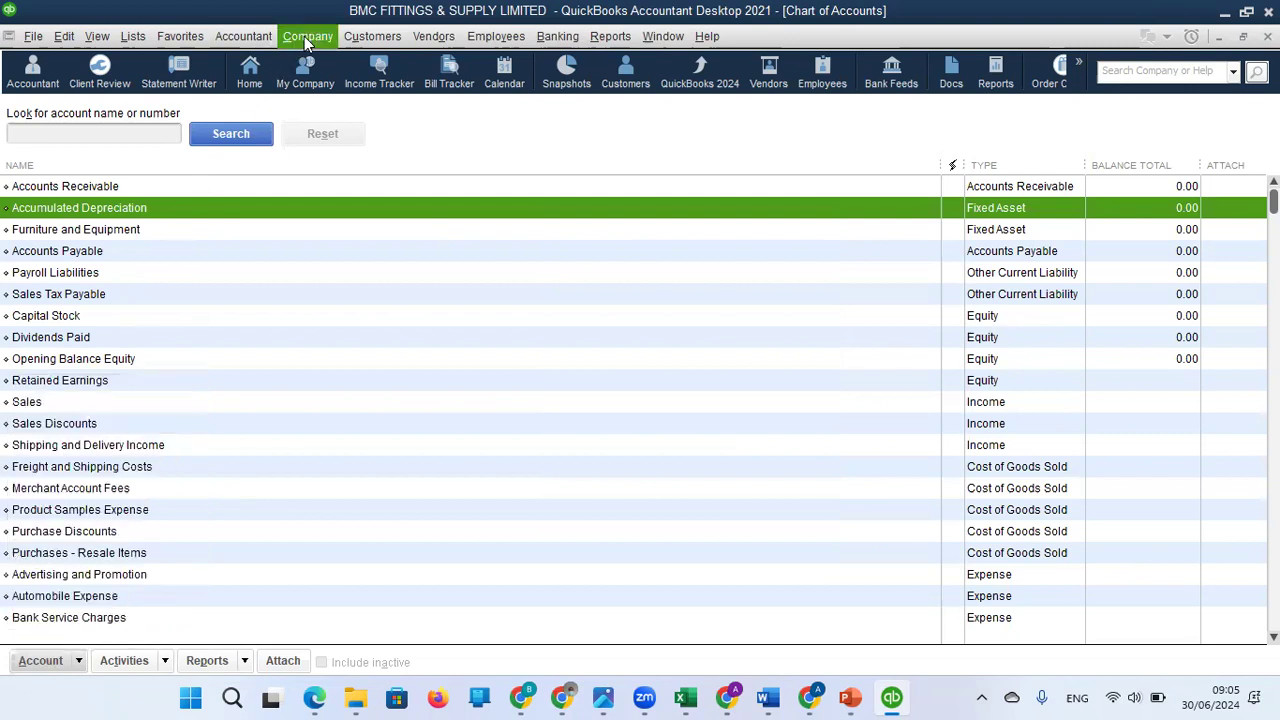
pyautogui.click(307, 40)
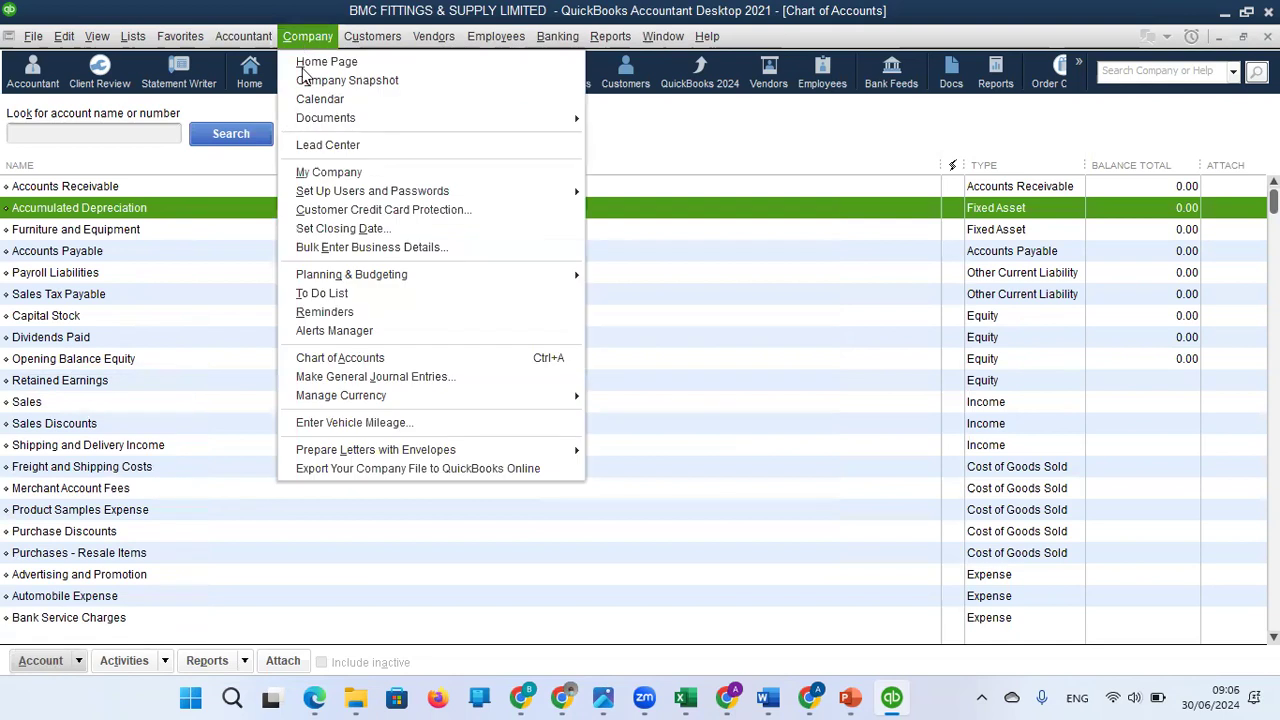
pyautogui.click(365, 360)
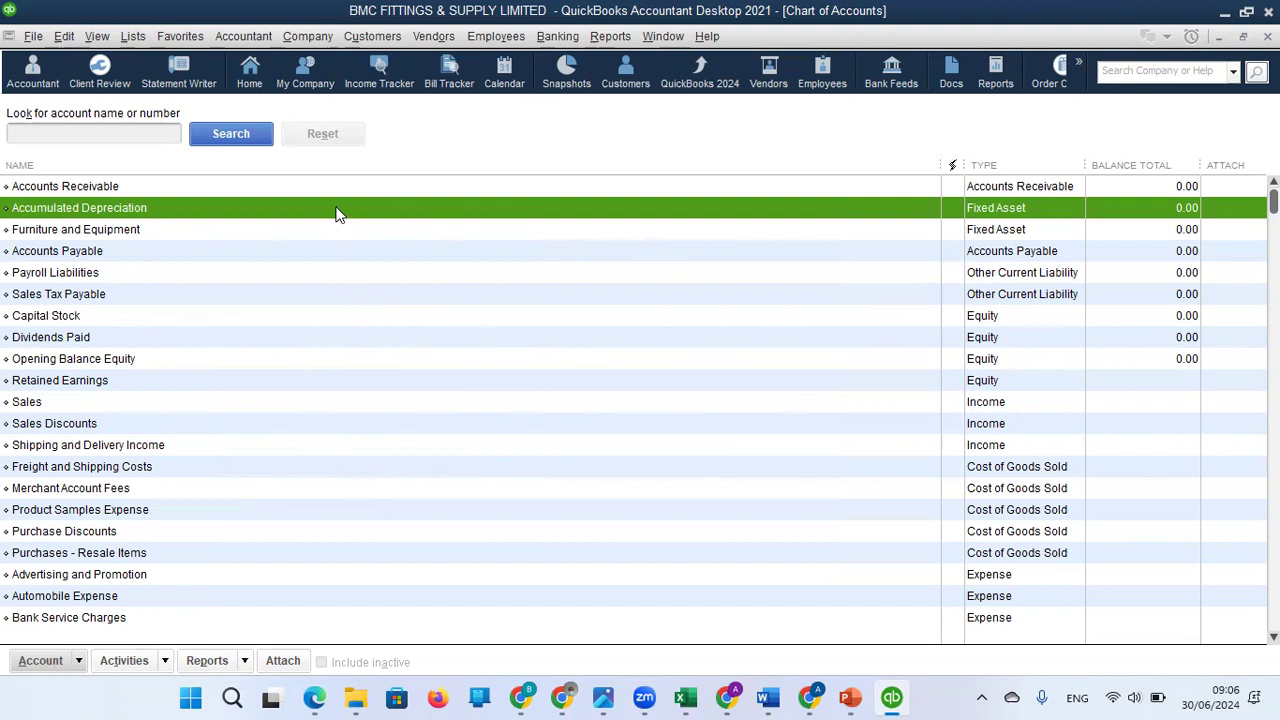
# Start a new account in the Chart of Accounts, choose Bank as its type, and continue to the account details.
pyautogui.click(72, 662)
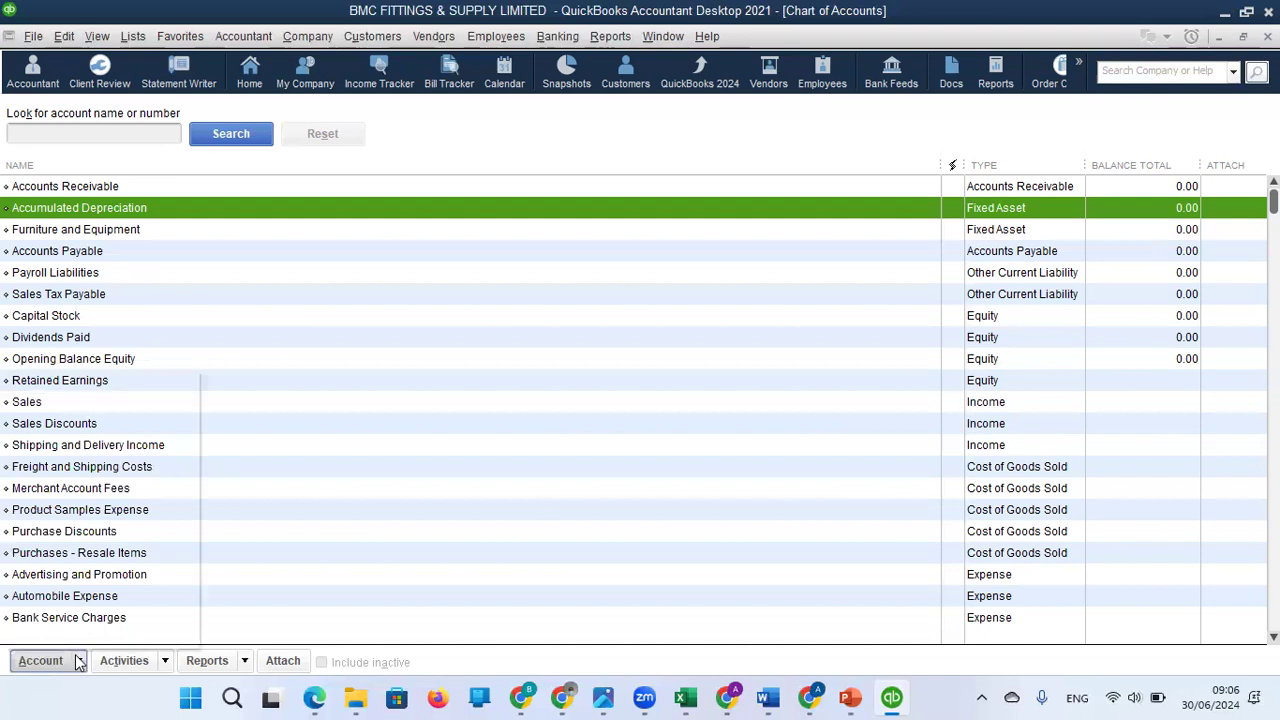
pyautogui.click(115, 388)
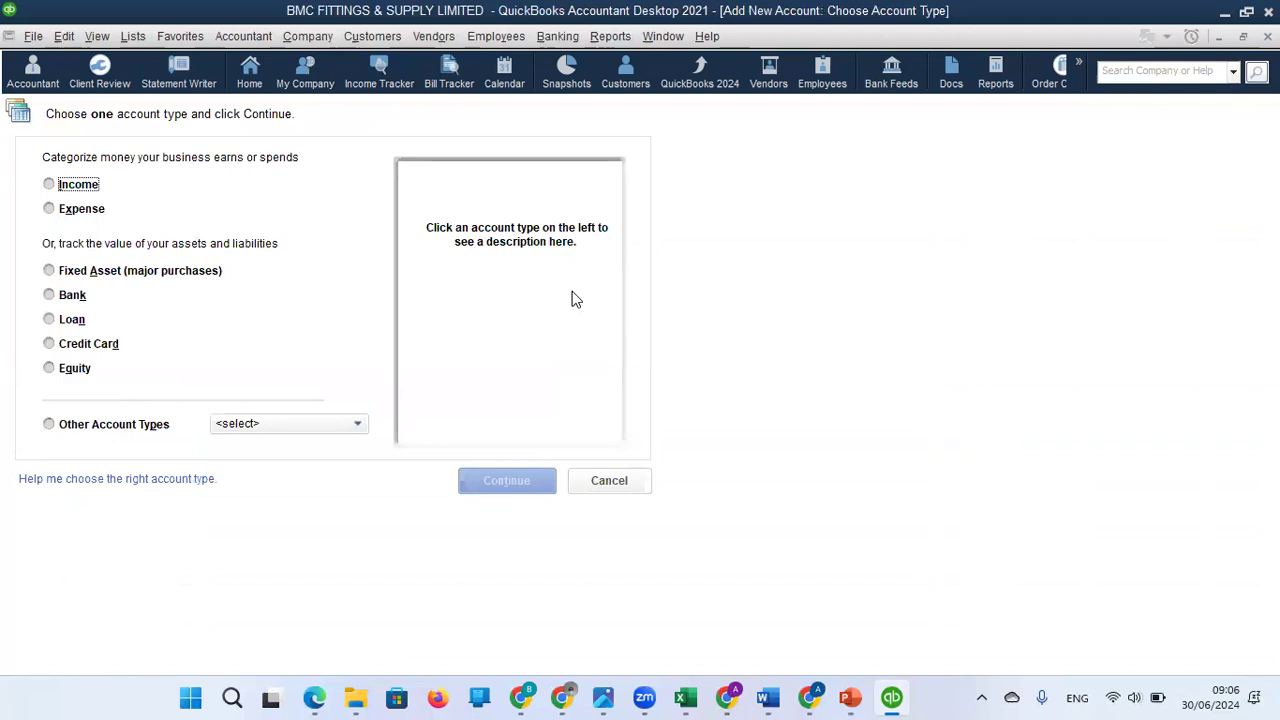
pyautogui.click(50, 296)
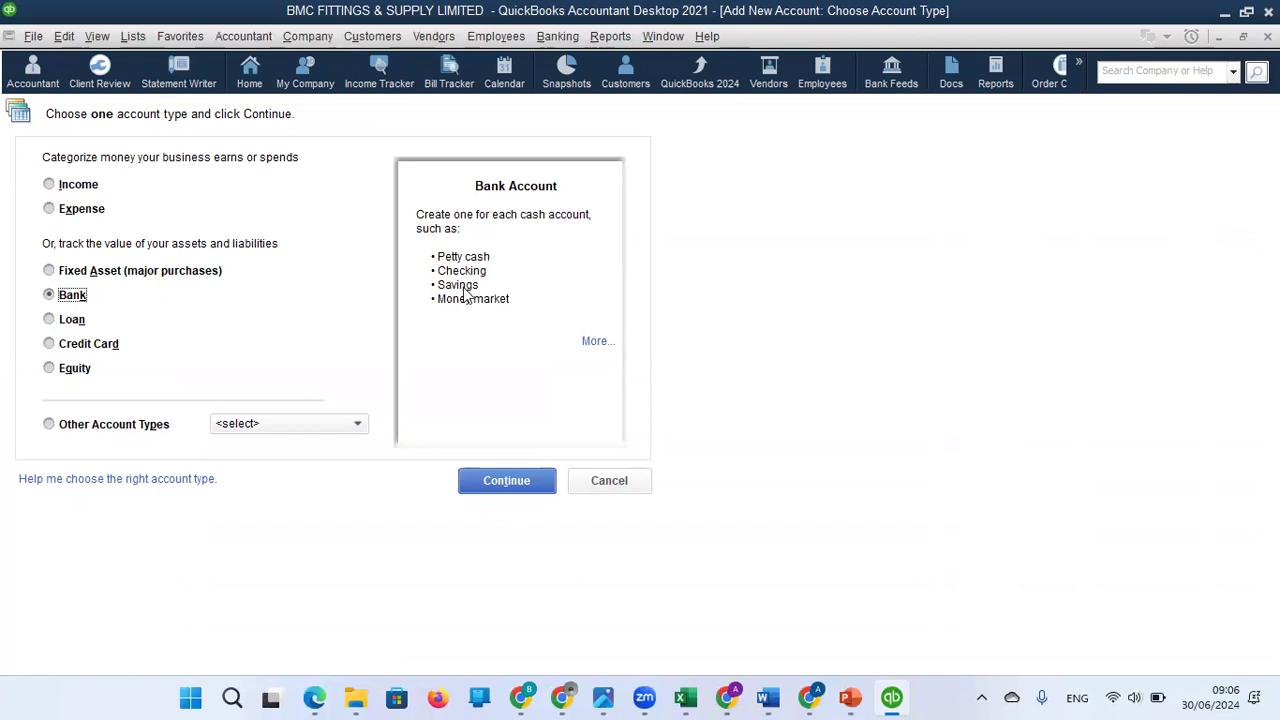
pyautogui.click(596, 341)
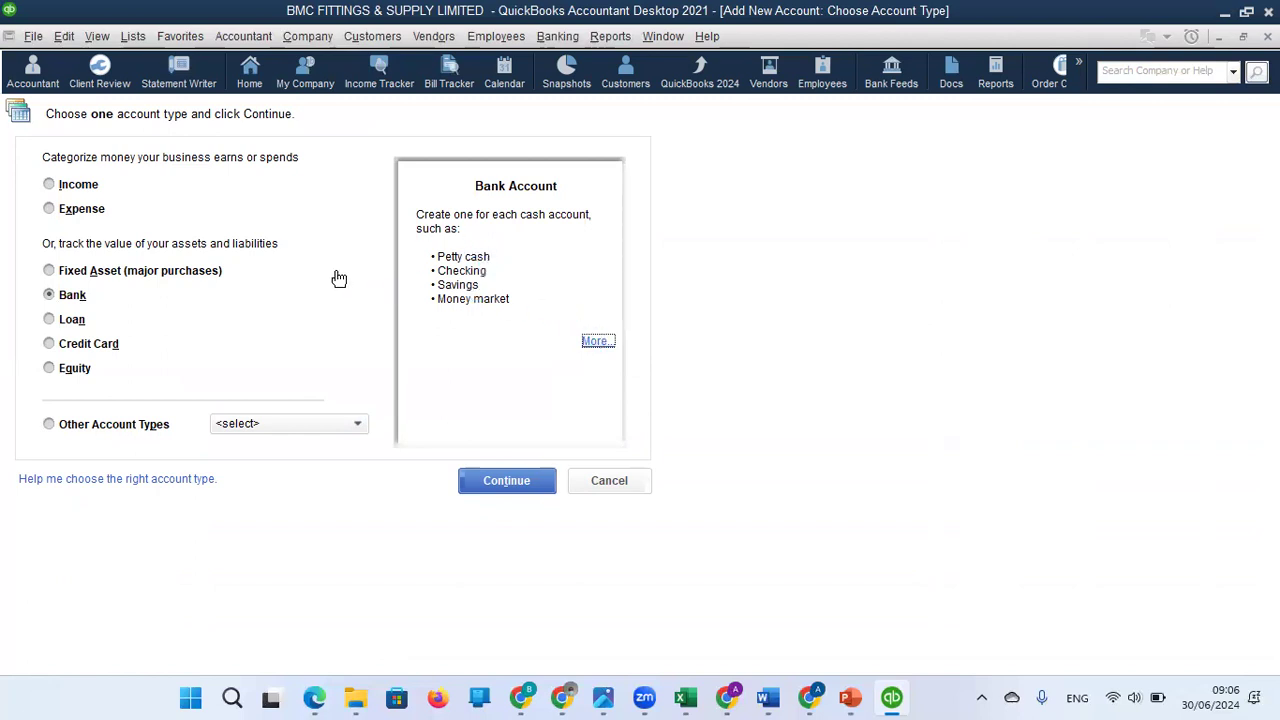
pyautogui.click(86, 292)
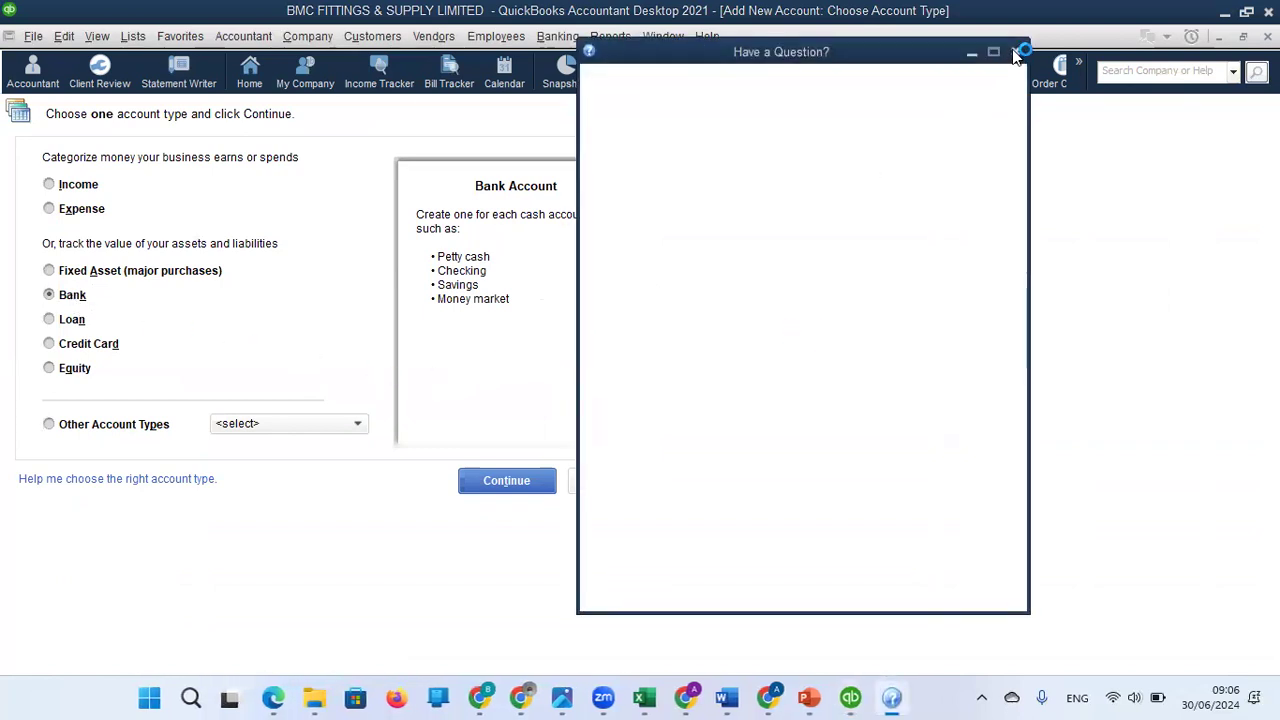
pyautogui.click(1015, 52)
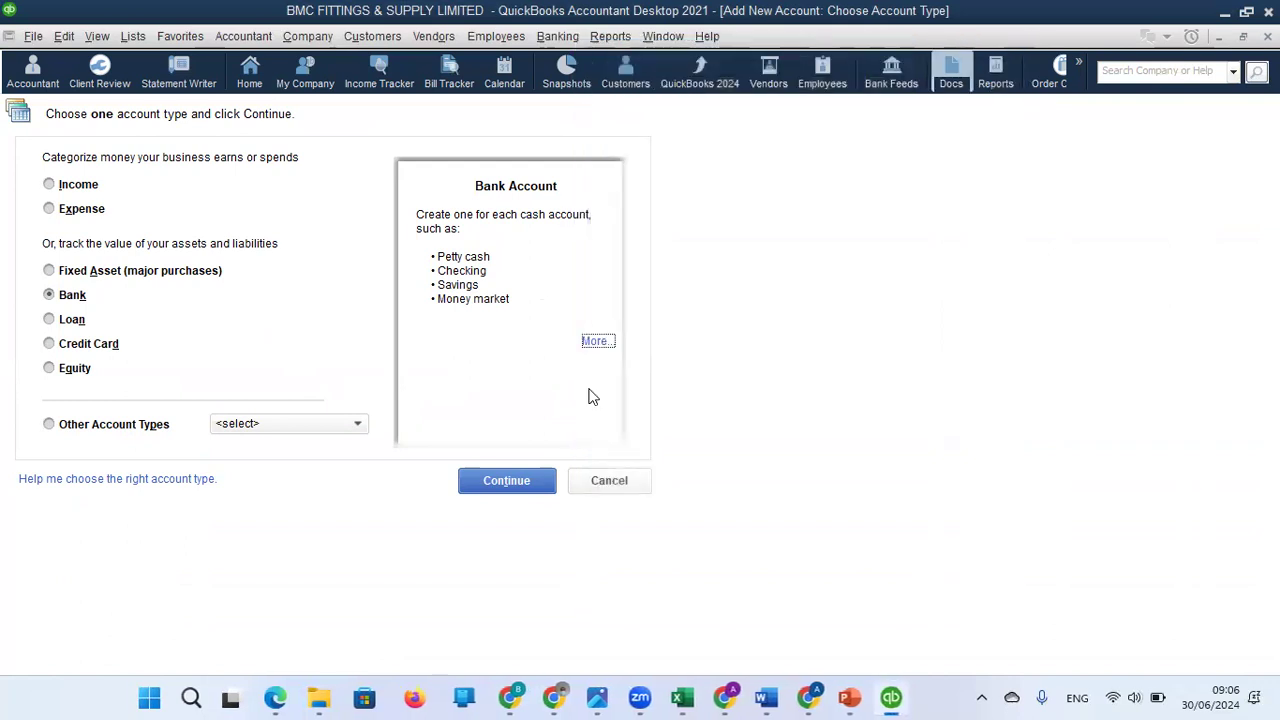
pyautogui.click(501, 481)
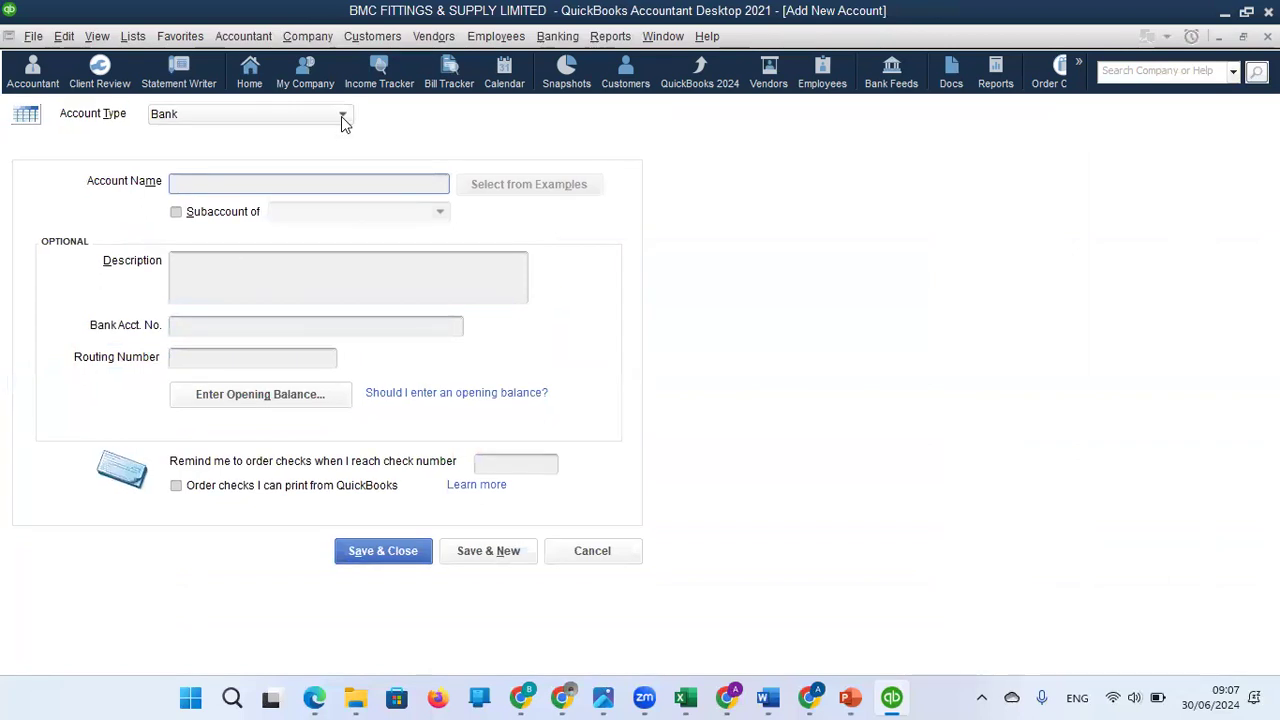
# Keep Bank as the account type and name the new account ZENITH BANK PLC.
pyautogui.click(343, 117)
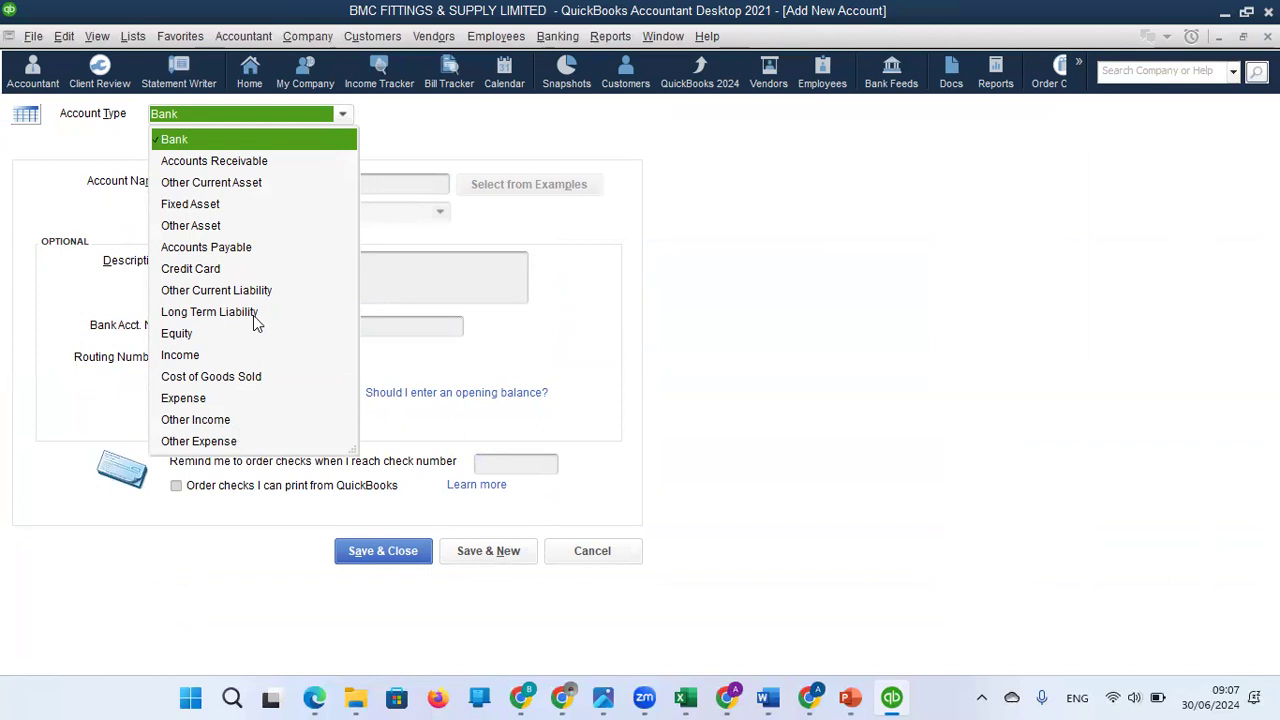
pyautogui.click(314, 116)
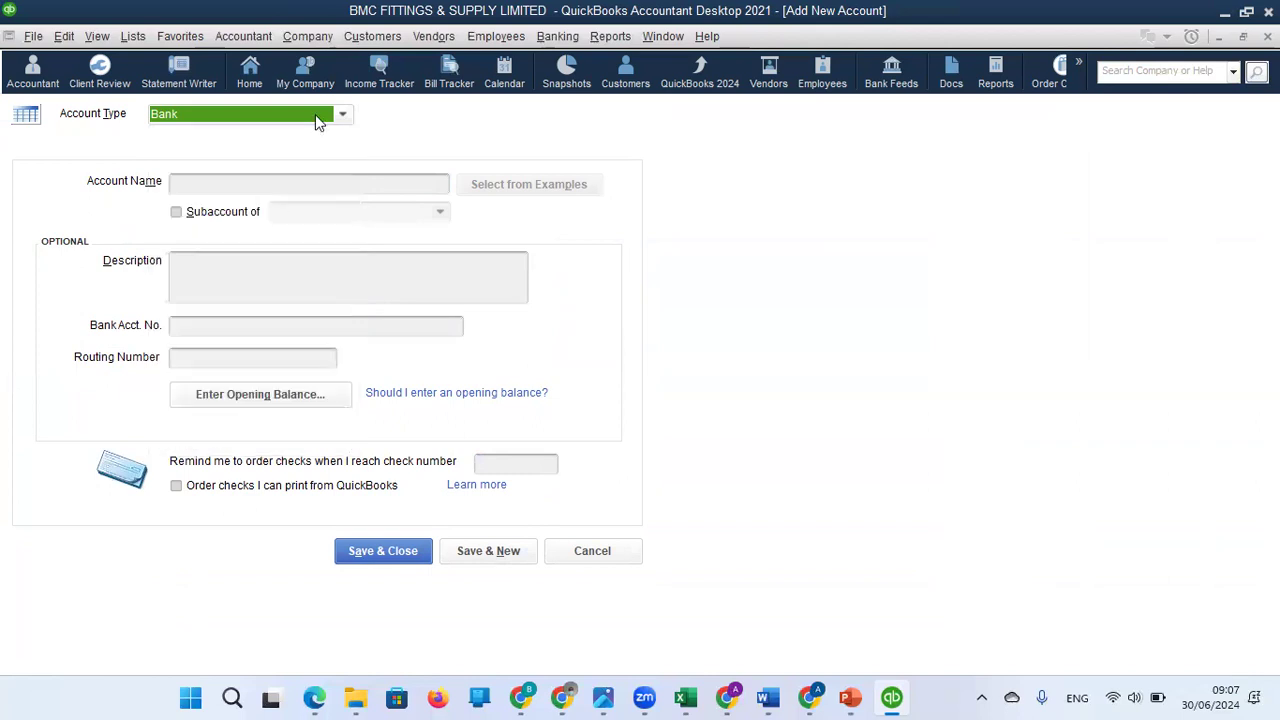
pyautogui.click(302, 189)
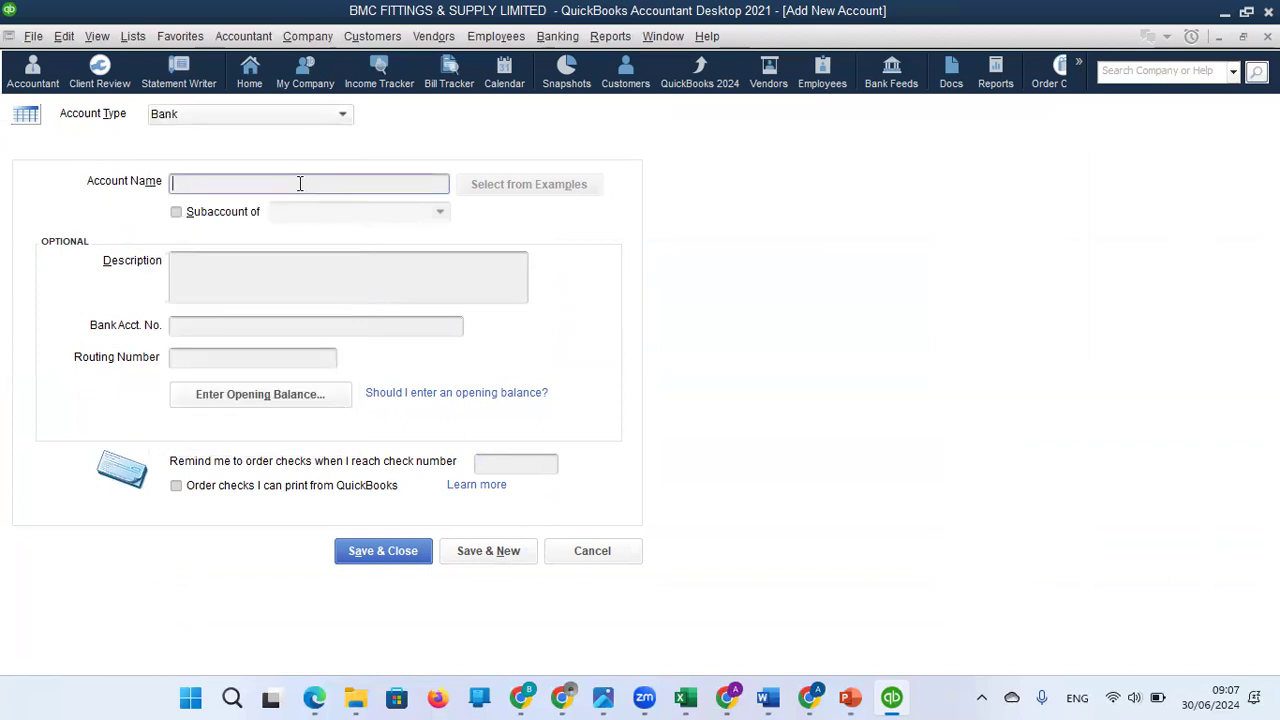
pyautogui.write('ZENITH ')
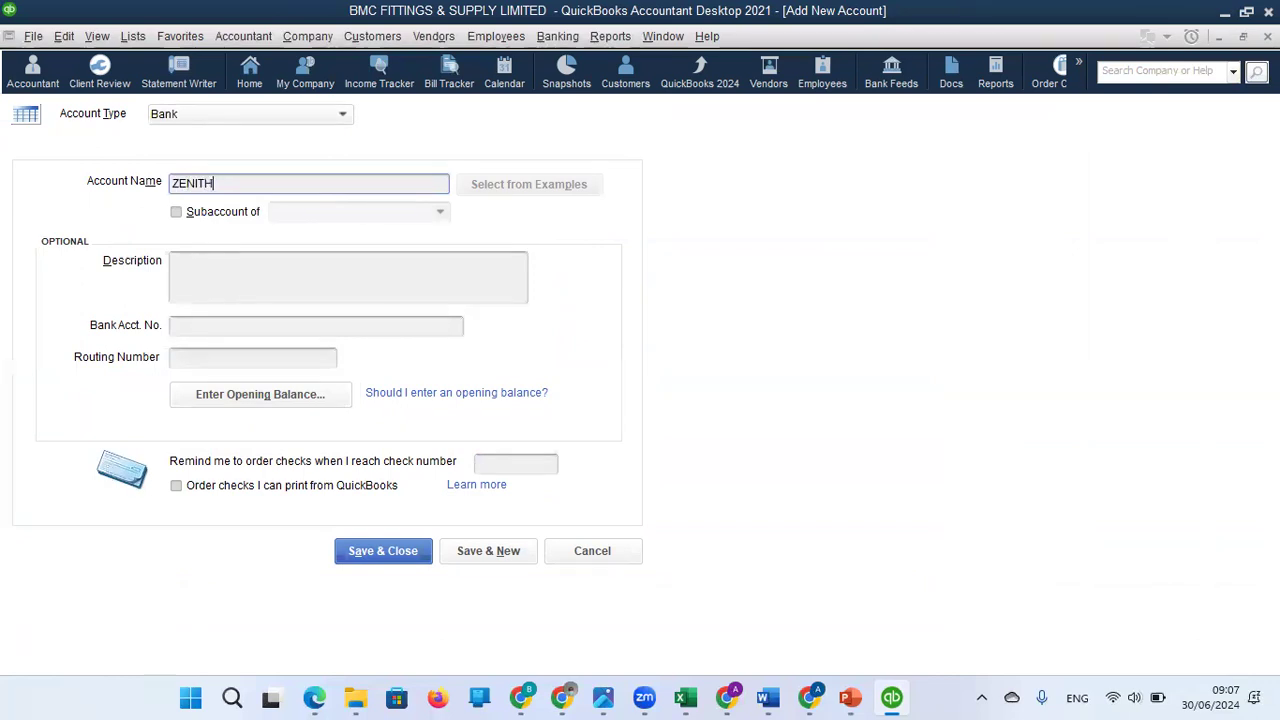
pyautogui.write('BANK PLC')
pyautogui.click(266, 273)
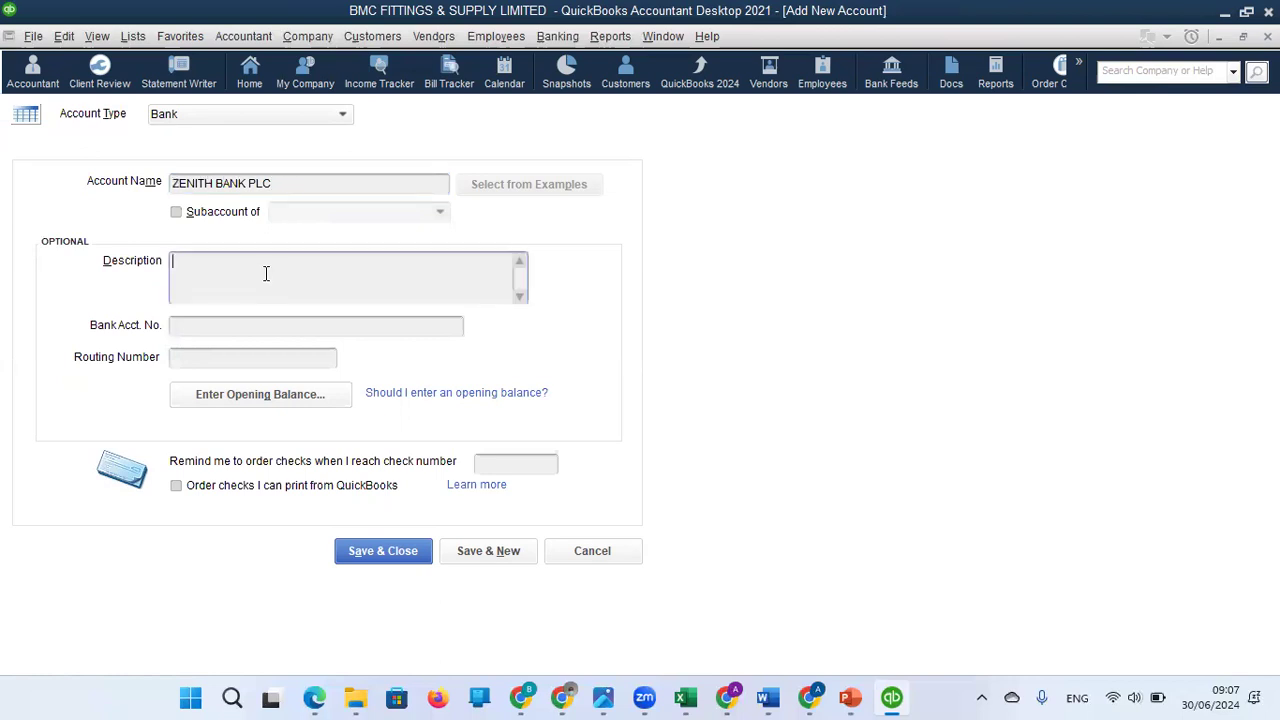
pyautogui.click(243, 332)
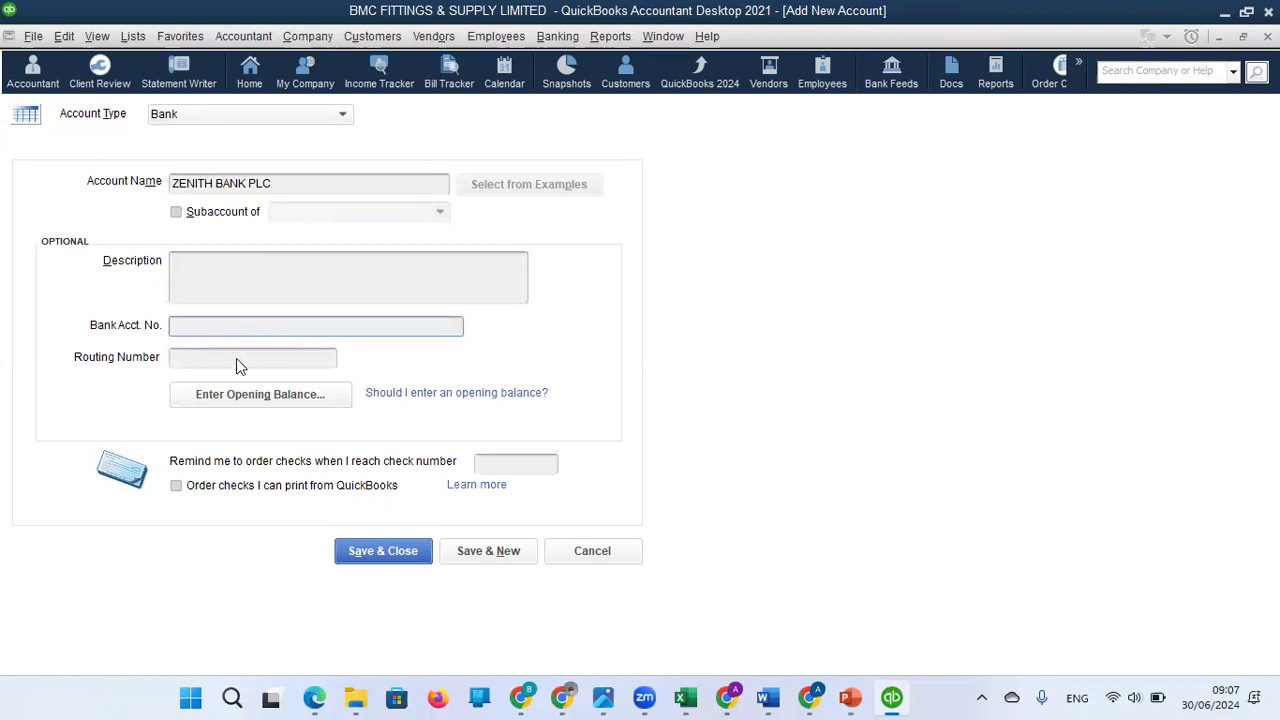
pyautogui.click(237, 358)
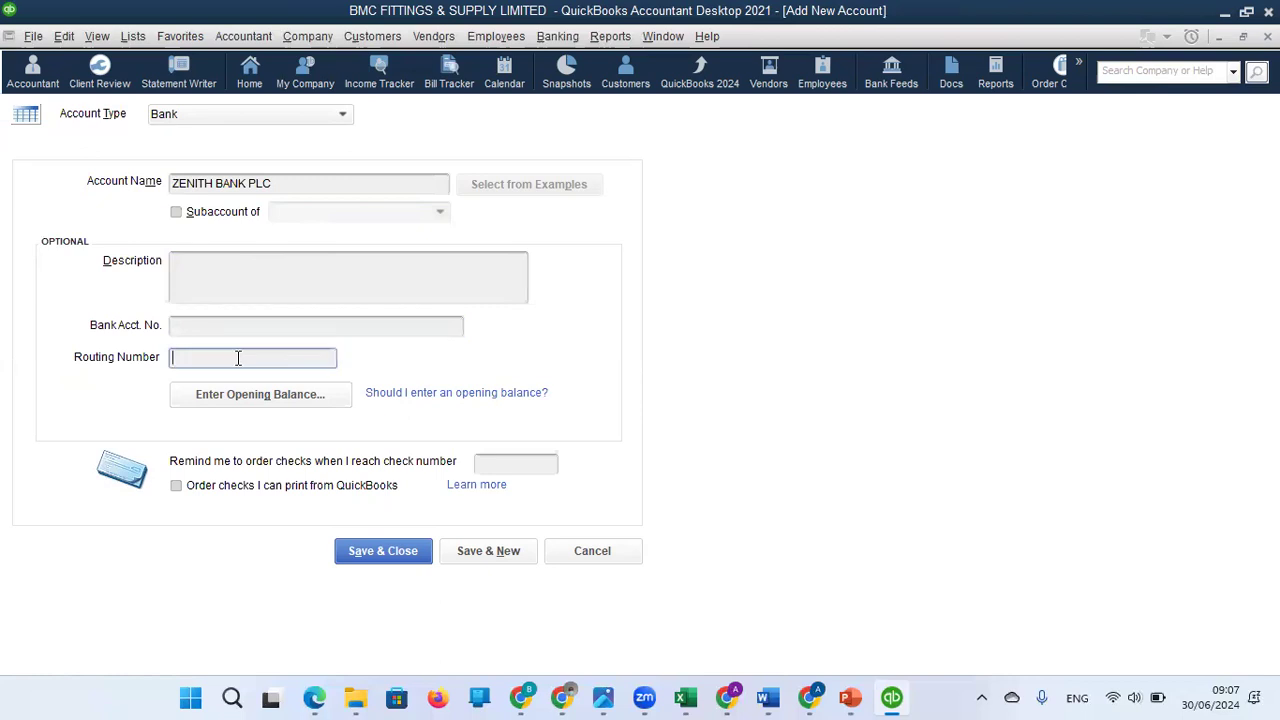
# Open the opening balance entry for the bank account and set the statement ending balance to 550000.
pyautogui.click(280, 398)
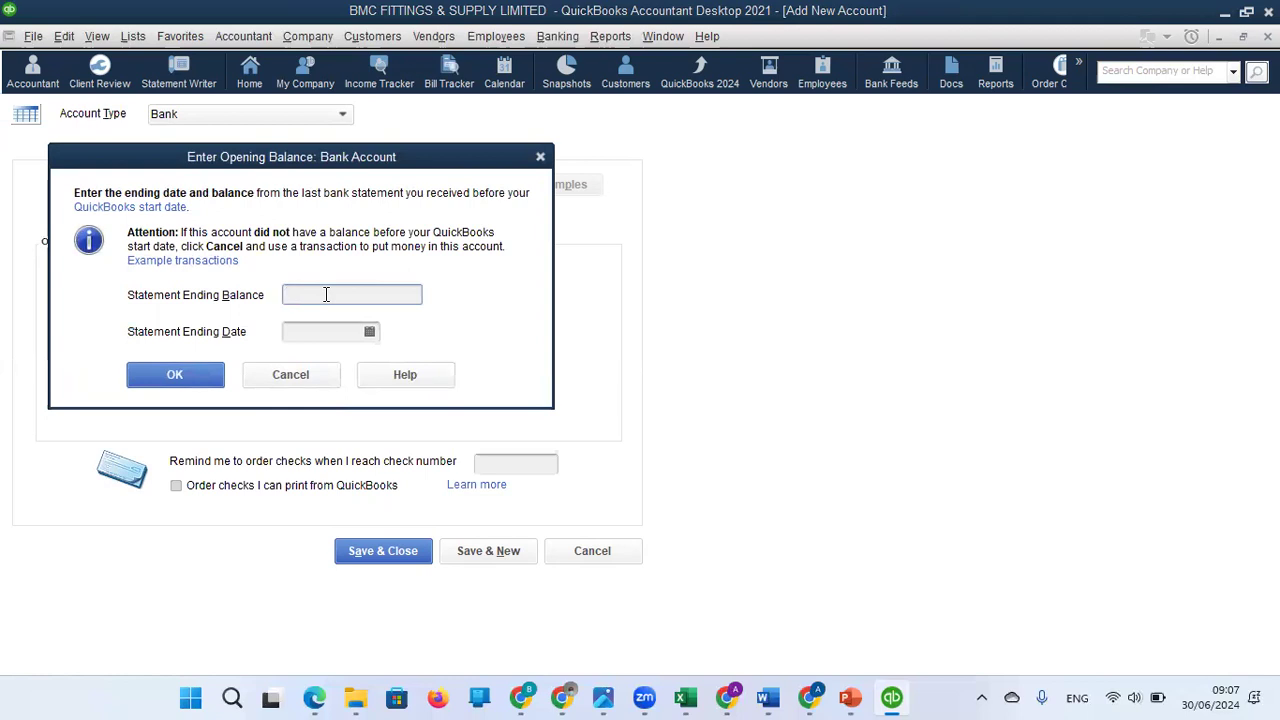
pyautogui.write('550000')
# Set the statement ending date to 31/12/2023 and confirm the bank account's opening balance.
pyautogui.click(350, 331)
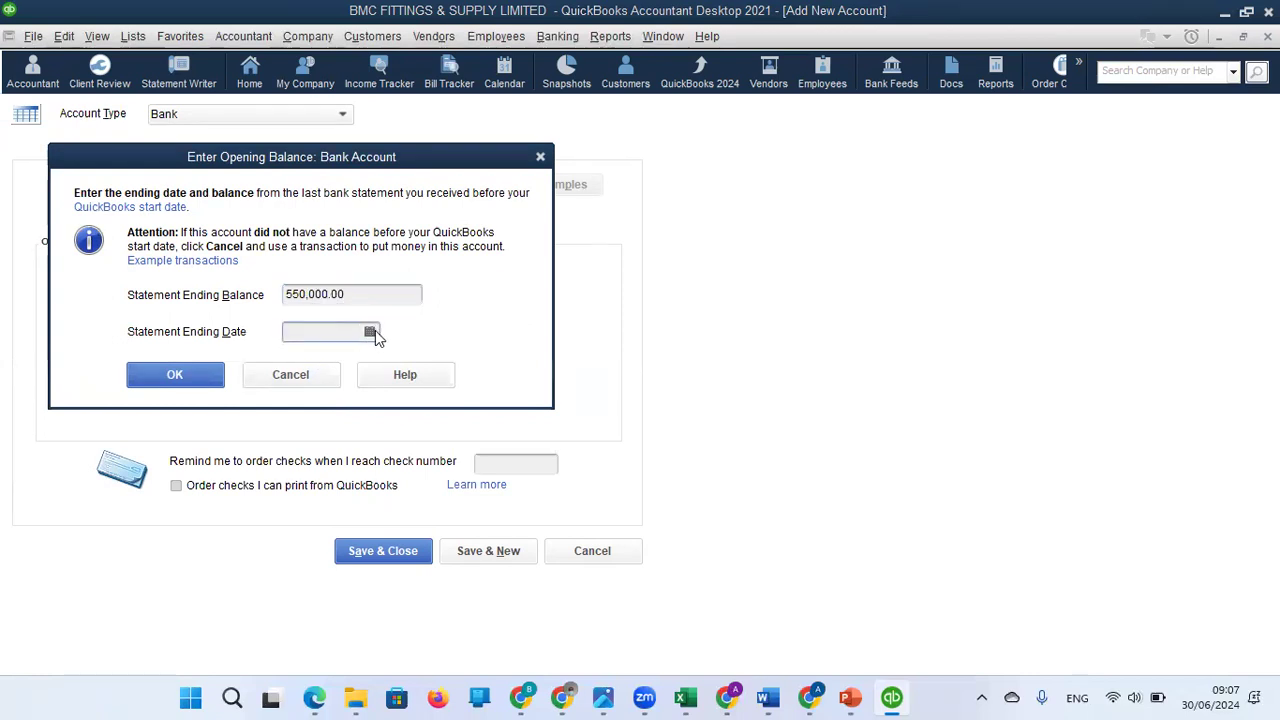
pyautogui.click(369, 333)
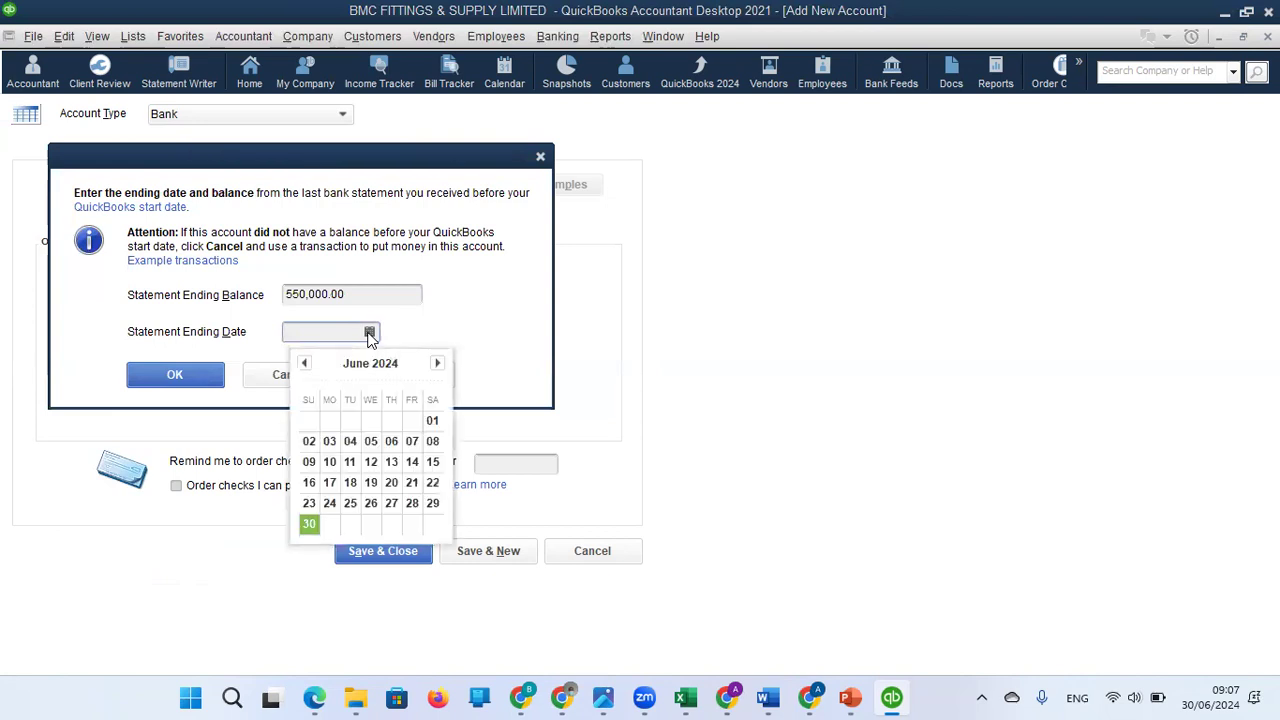
pyautogui.click(306, 364)
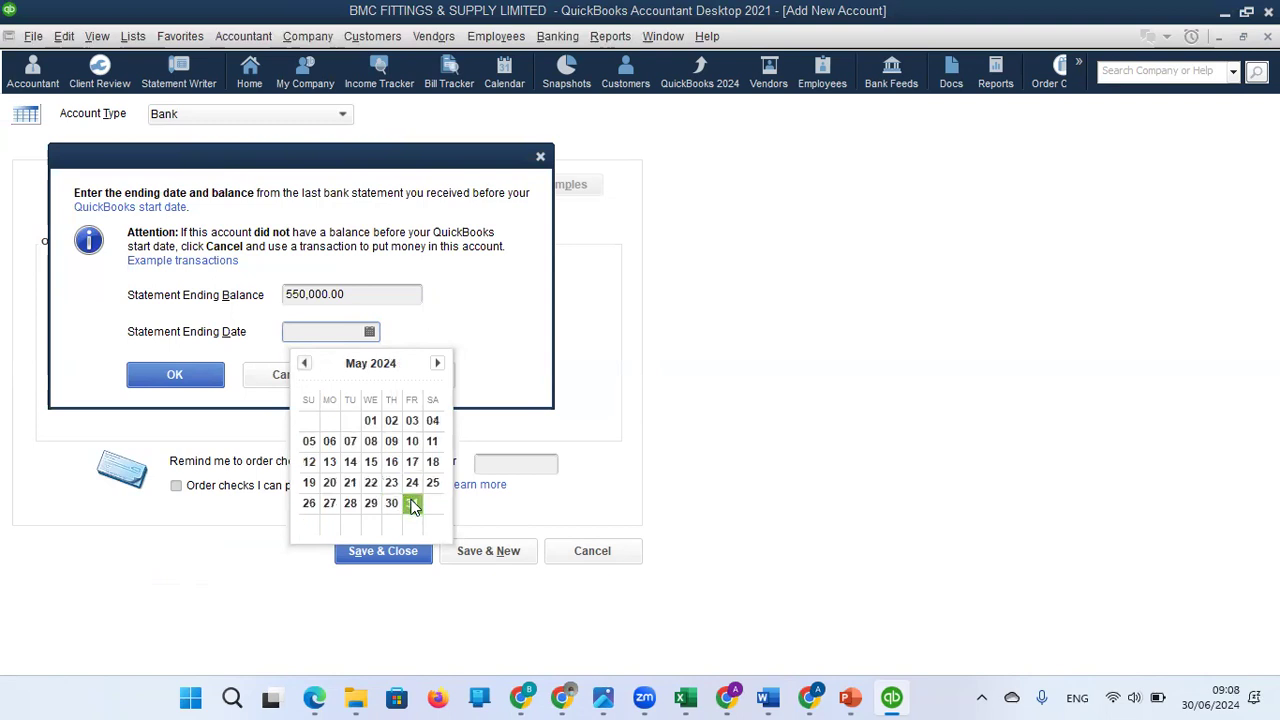
pyautogui.click(306, 366)
pyautogui.click(306, 366)
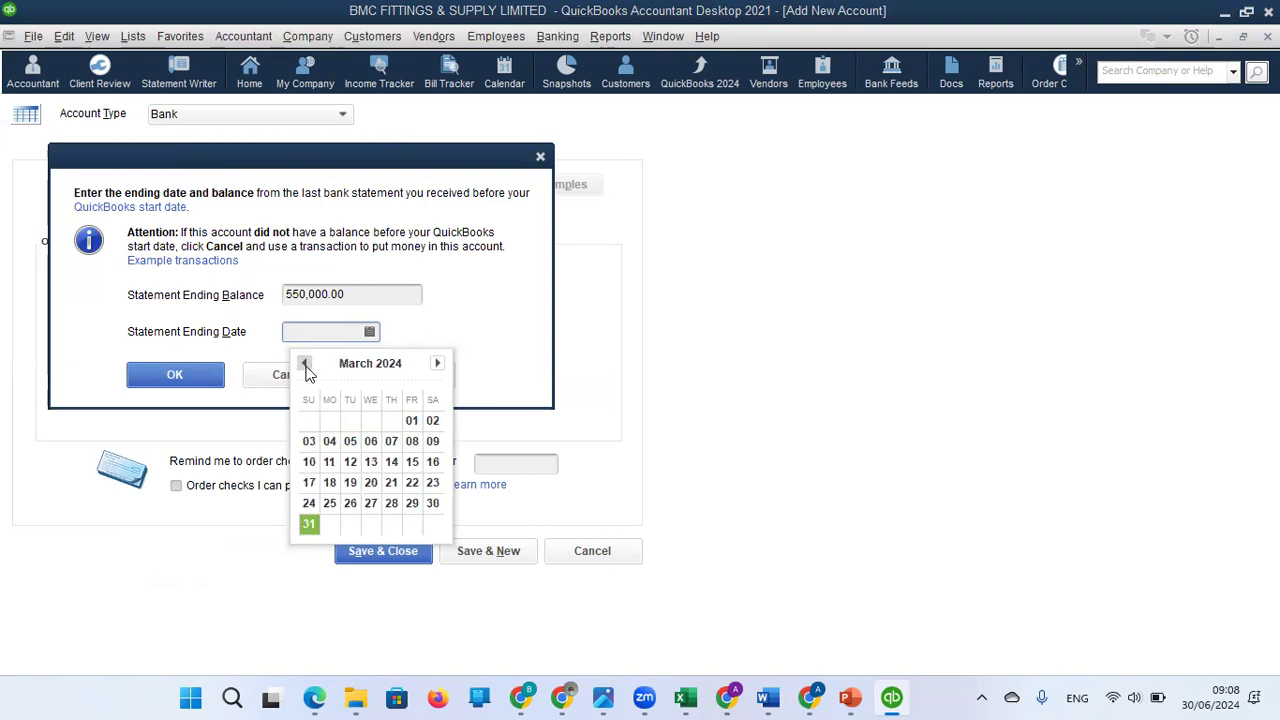
pyautogui.click(306, 366)
pyautogui.click(305, 364)
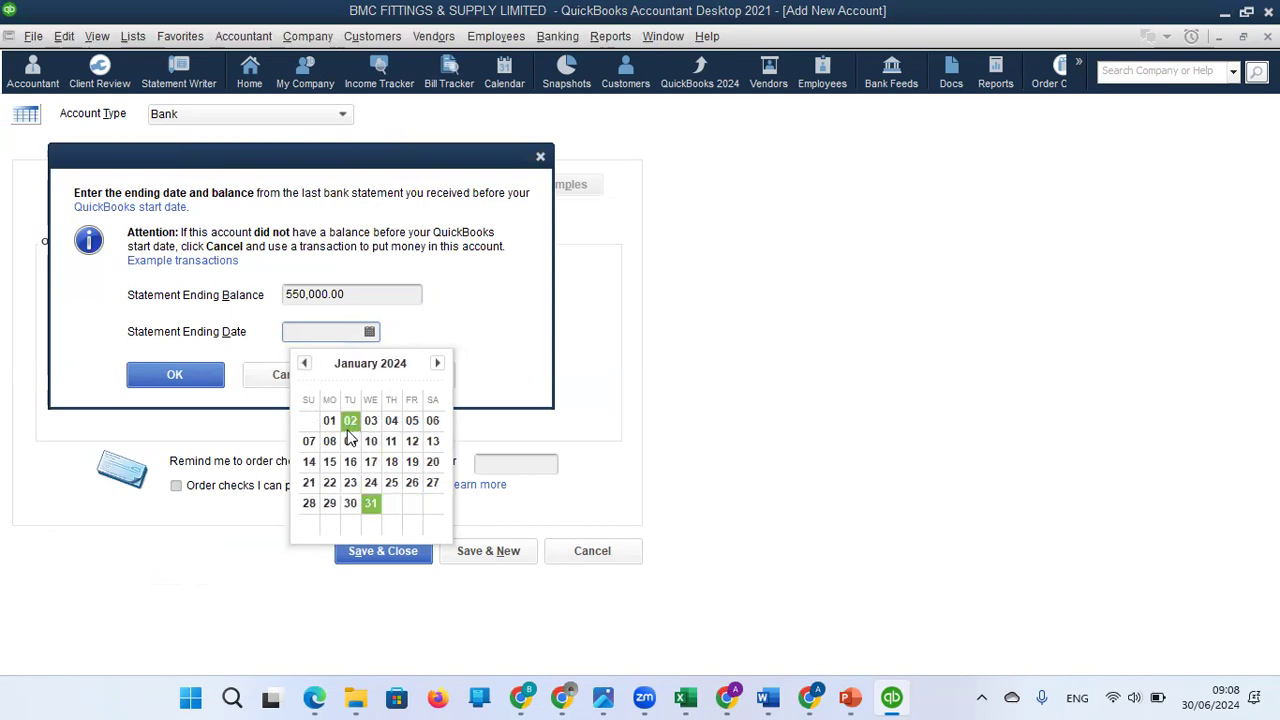
pyautogui.click(306, 365)
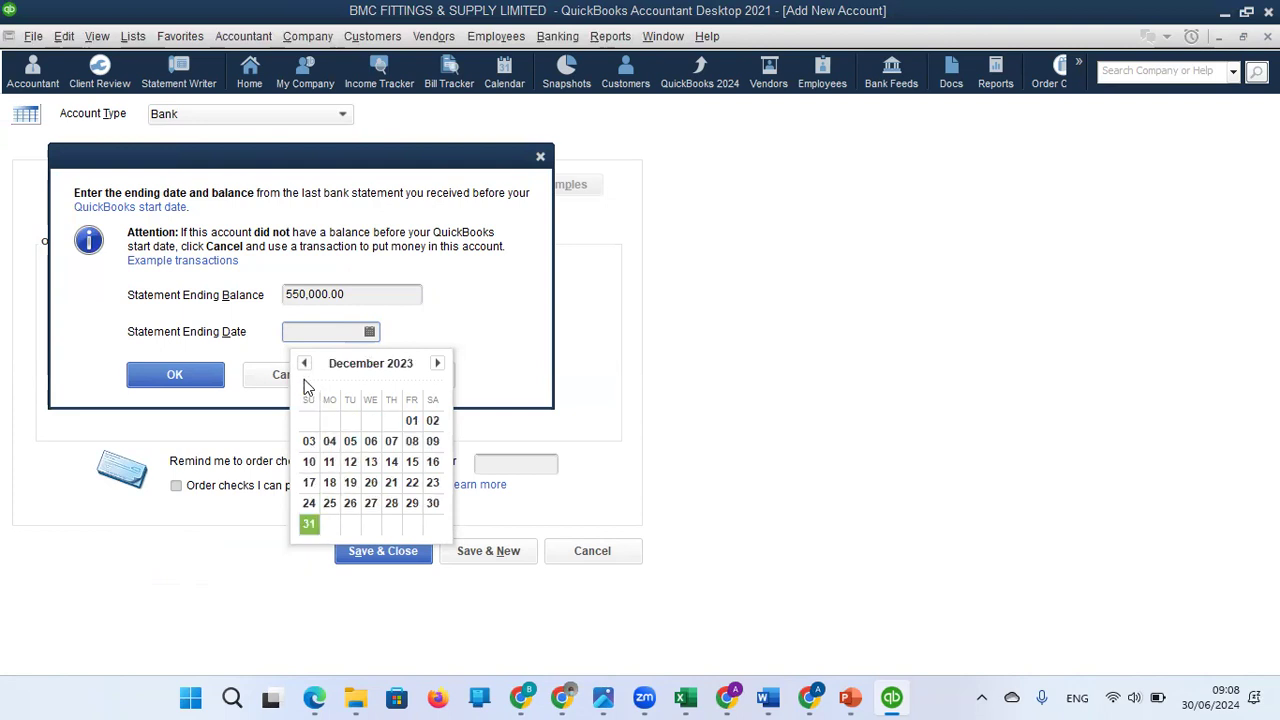
pyautogui.click(437, 365)
pyautogui.click(438, 365)
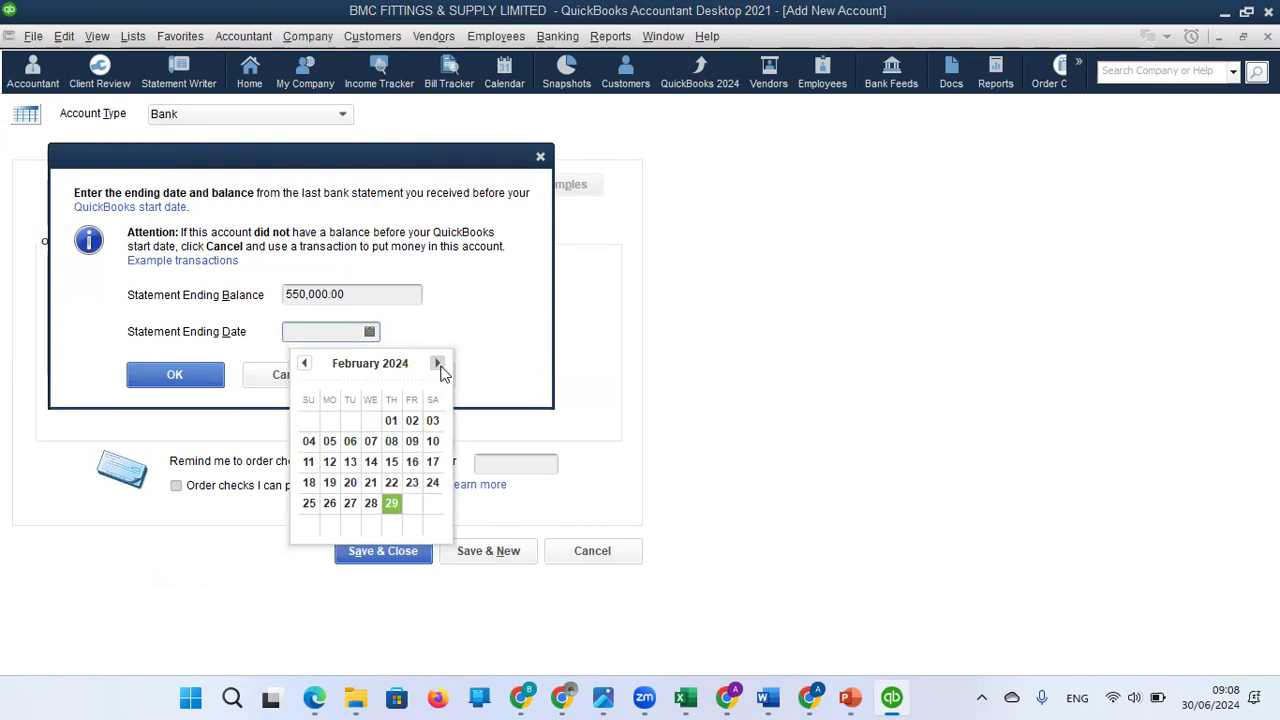
pyautogui.click(437, 364)
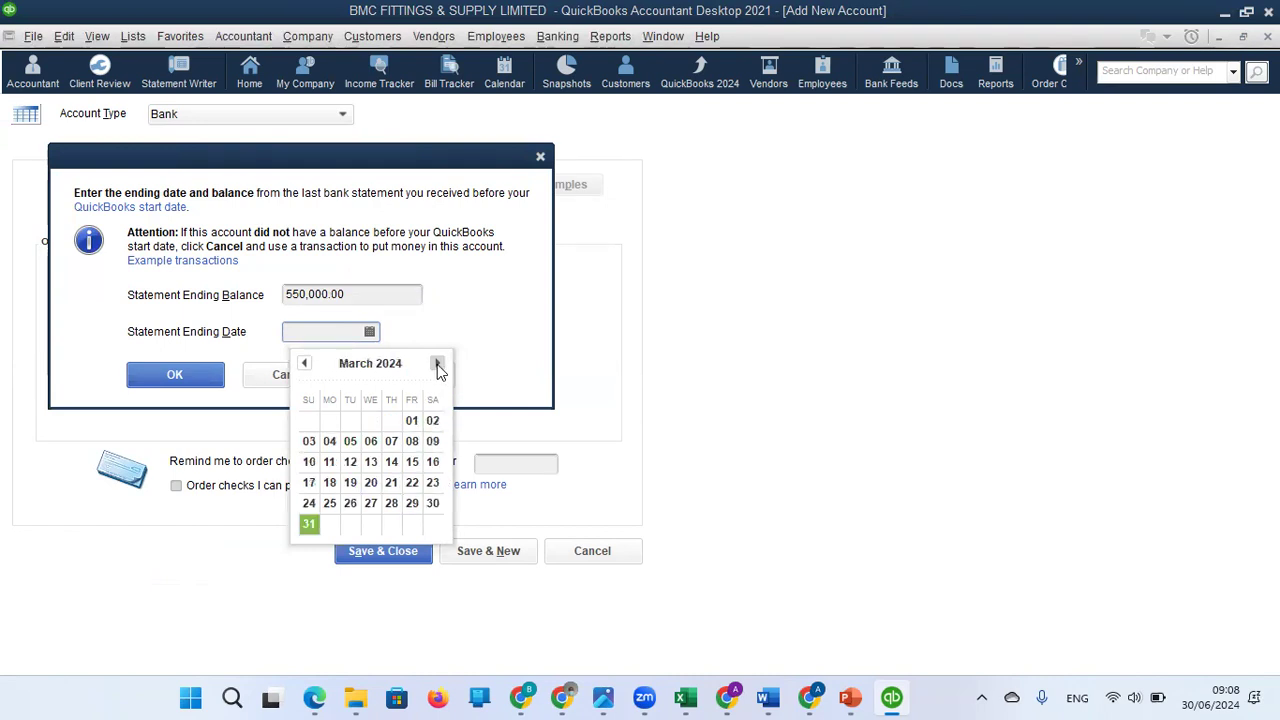
pyautogui.click(304, 364)
pyautogui.click(304, 364)
pyautogui.click(304, 364)
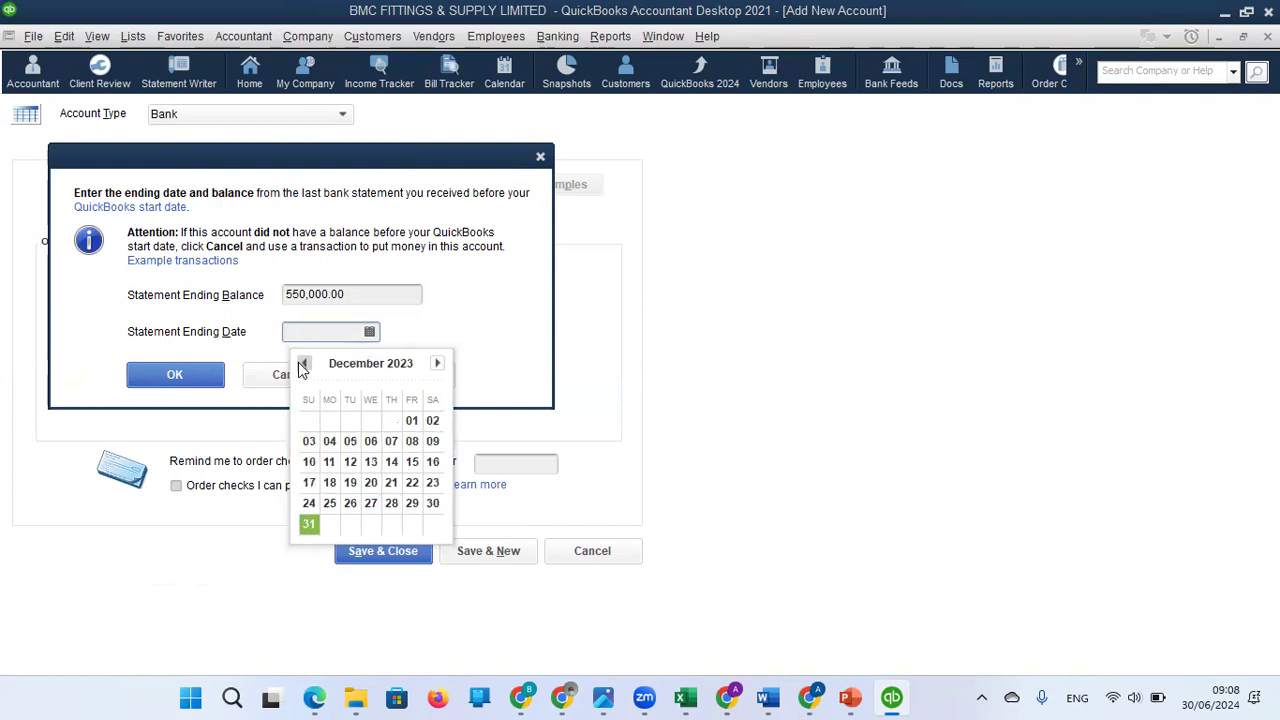
pyautogui.click(309, 521)
pyautogui.click(195, 385)
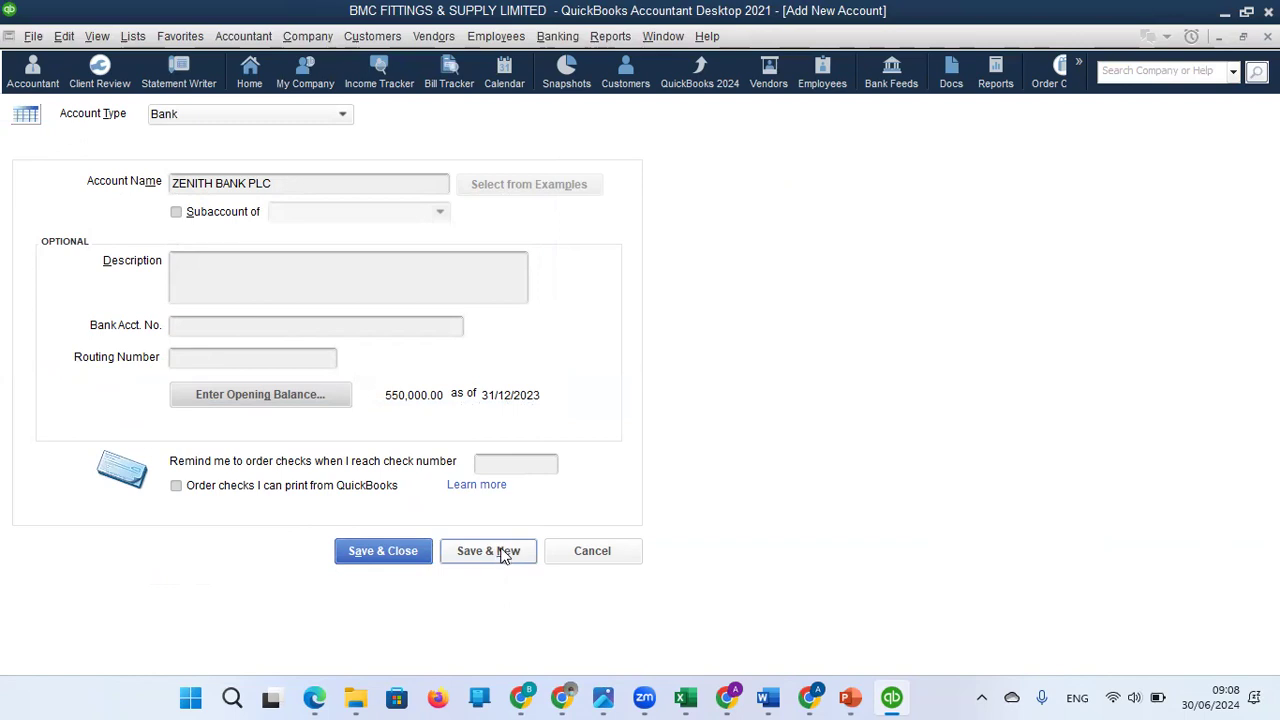
# Save and close the new bank account, accepting the transaction date more than 90 days in the past.
pyautogui.click(400, 549)
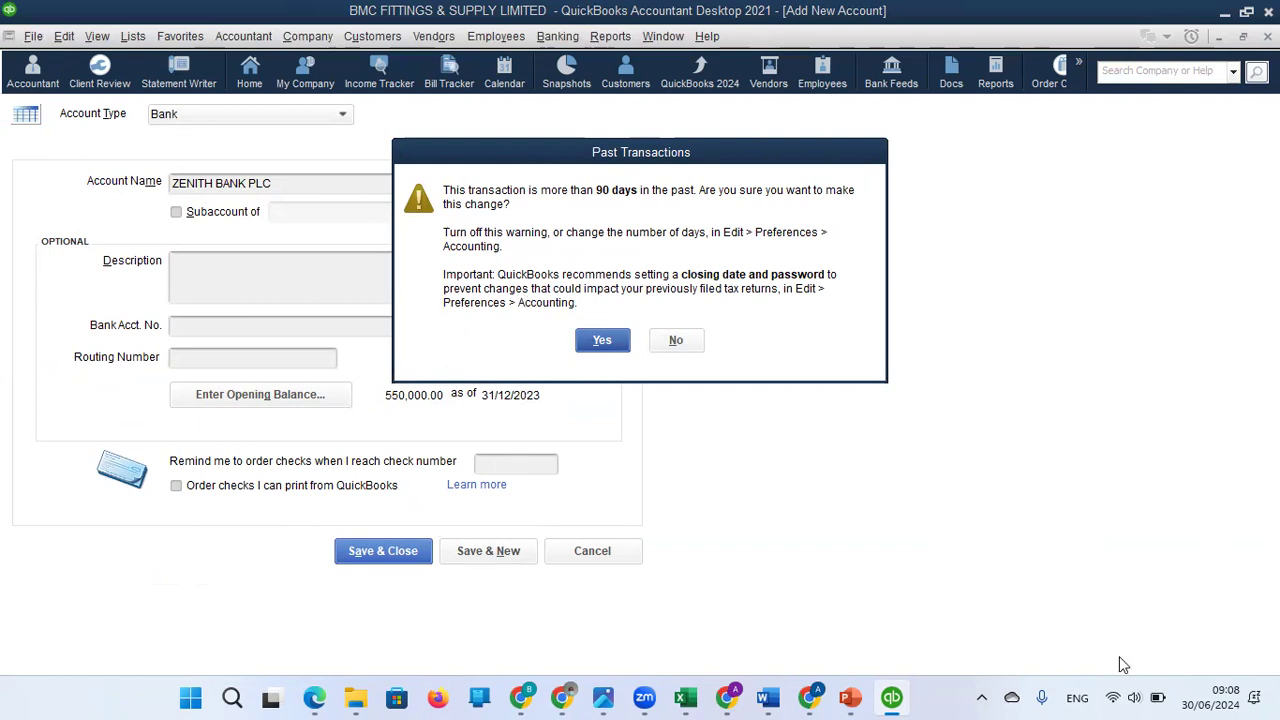
pyautogui.click(603, 341)
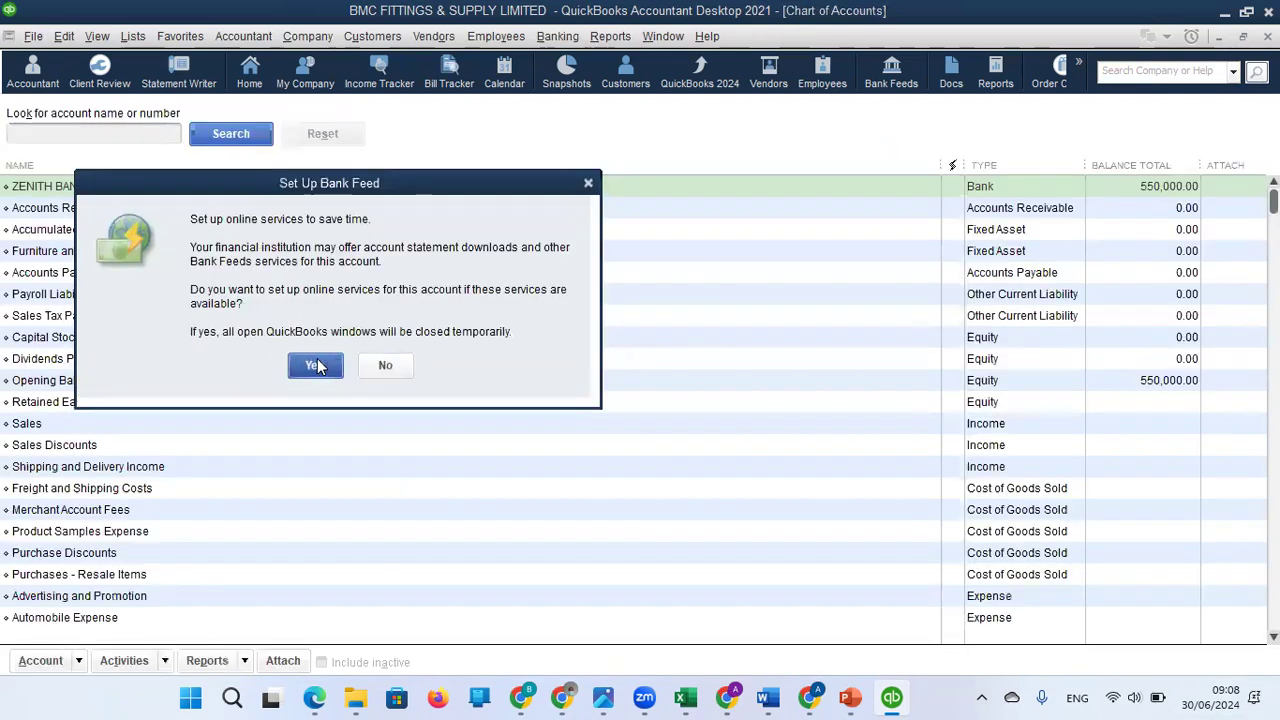
# Dismiss the bank feed setup offer and review the Opening Balance Equity and fixed asset accounts in the list.
pyautogui.click(587, 185)
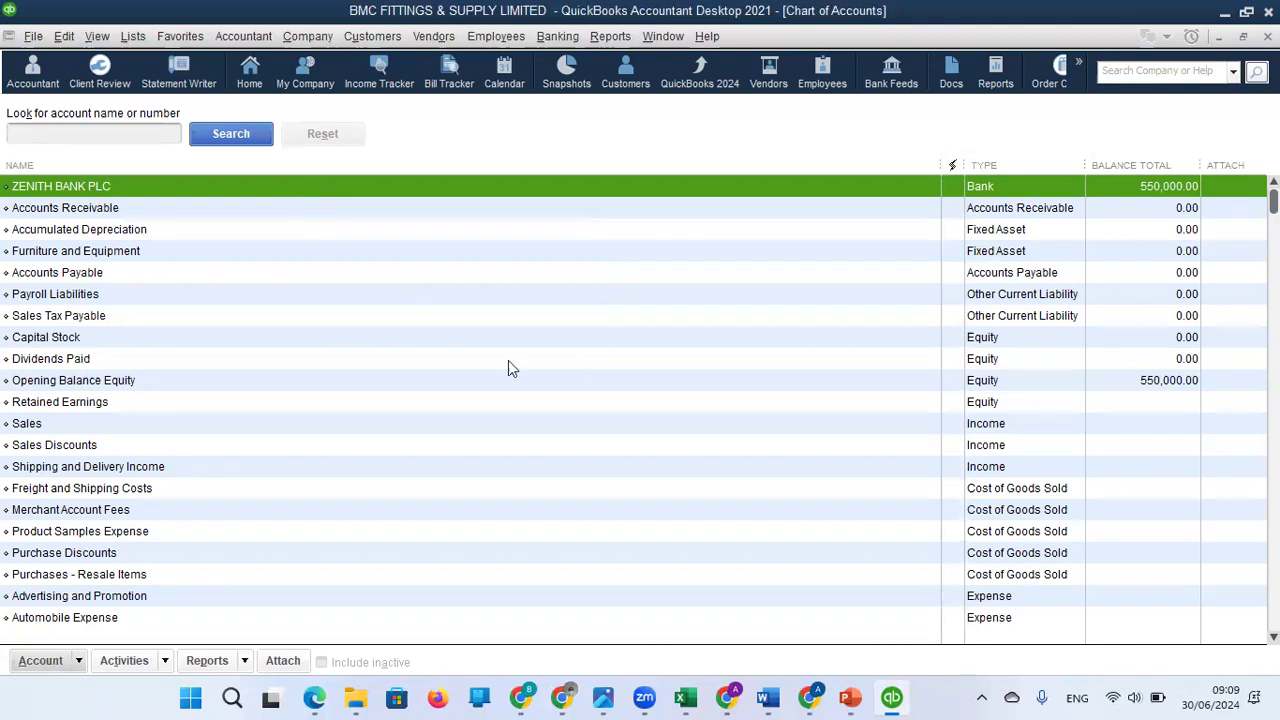
pyautogui.click(112, 386)
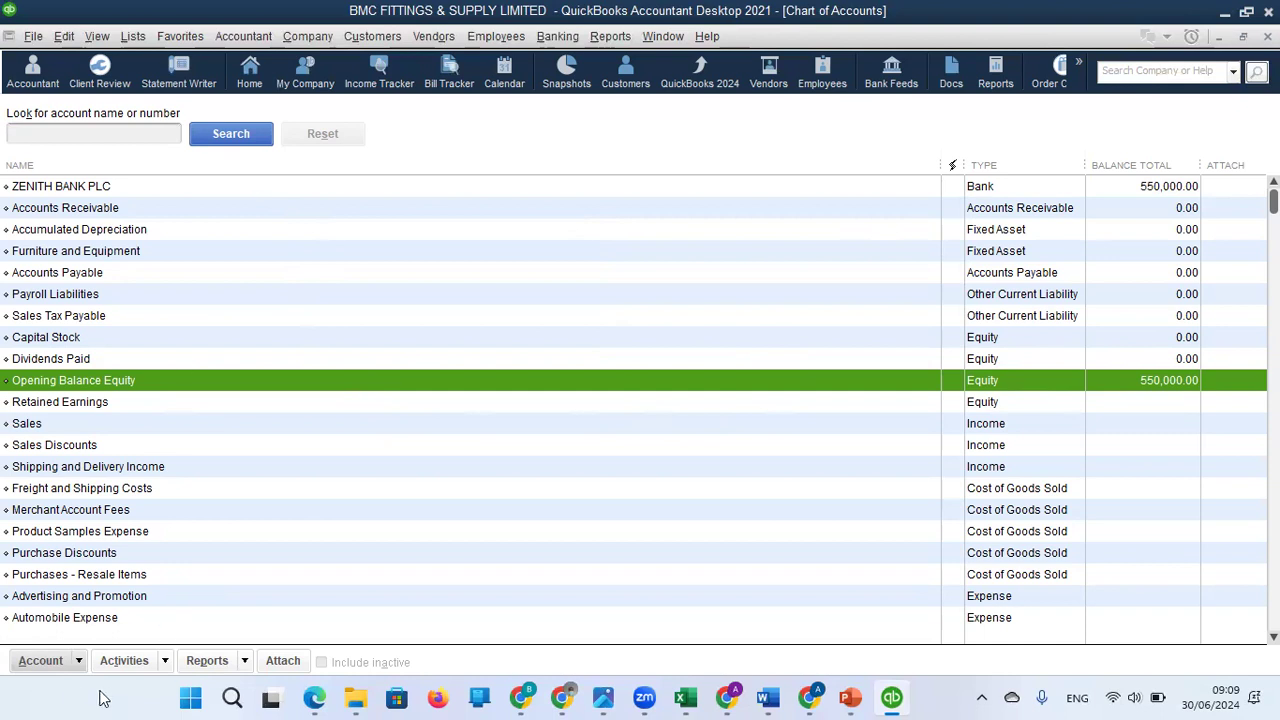
pyautogui.click(122, 252)
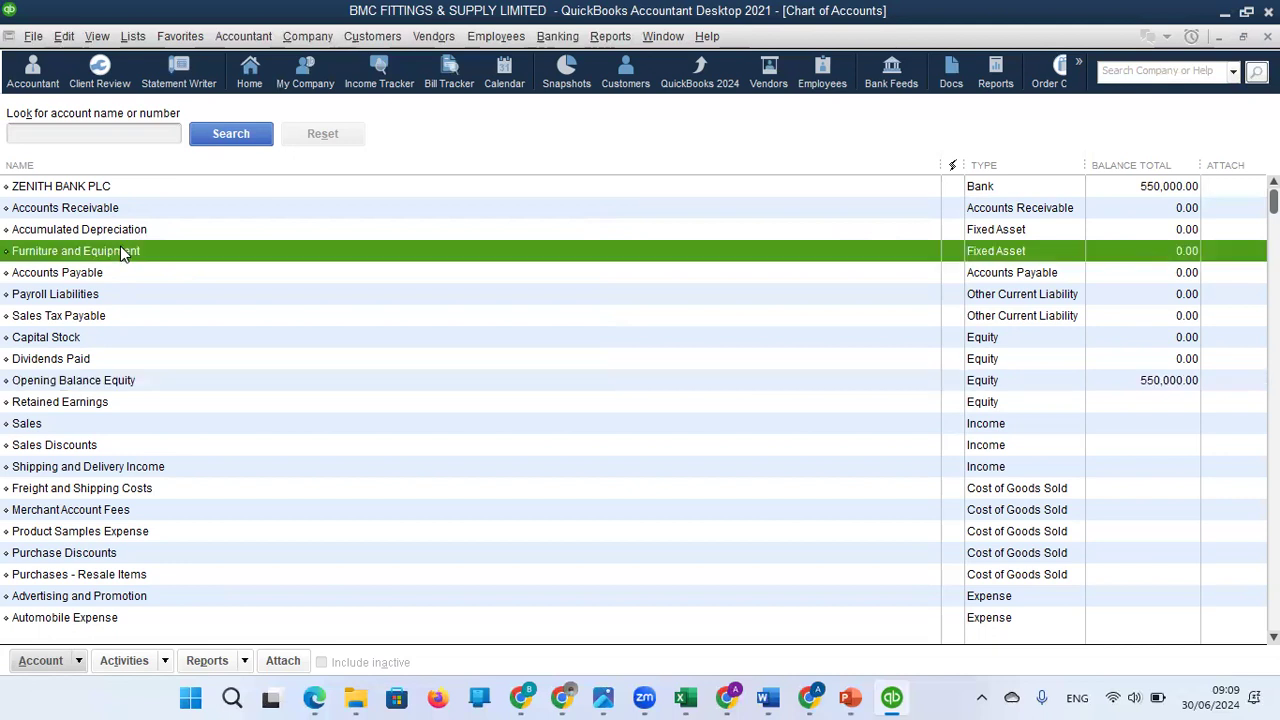
pyautogui.click(399, 230)
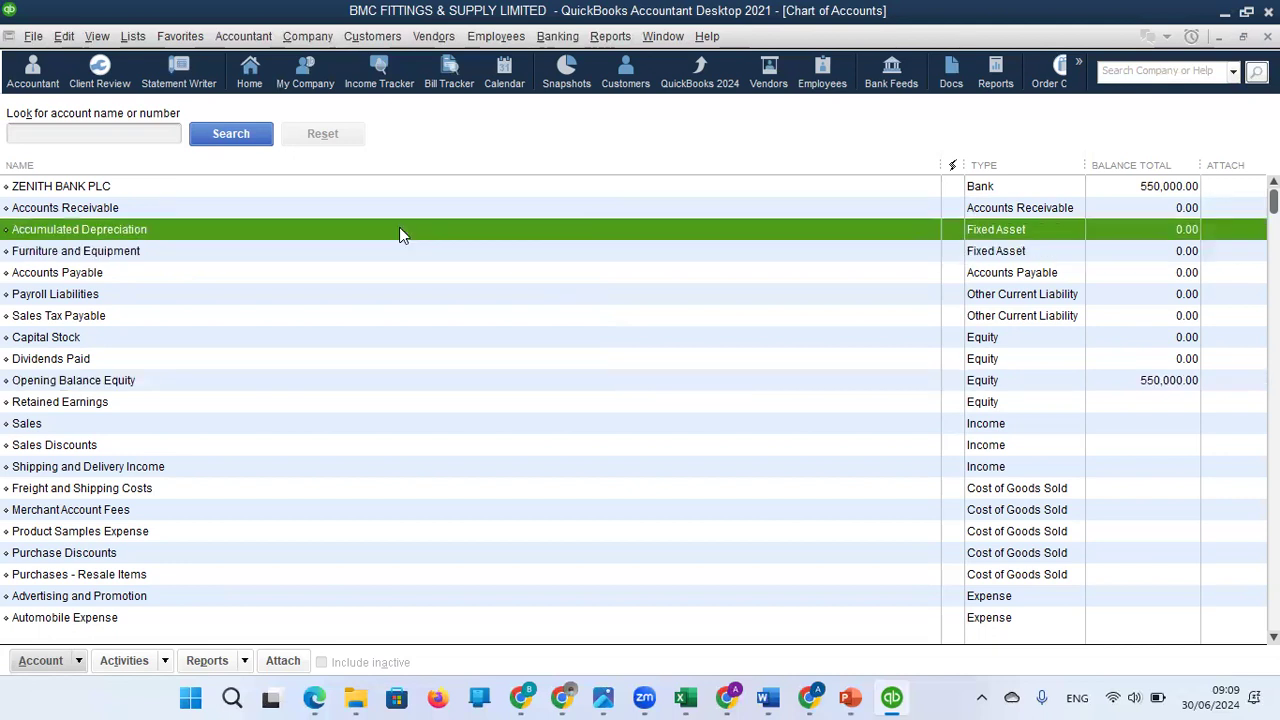
# Start a new account of type Fixed Asset from the Chart of Accounts.
pyautogui.click(258, 254)
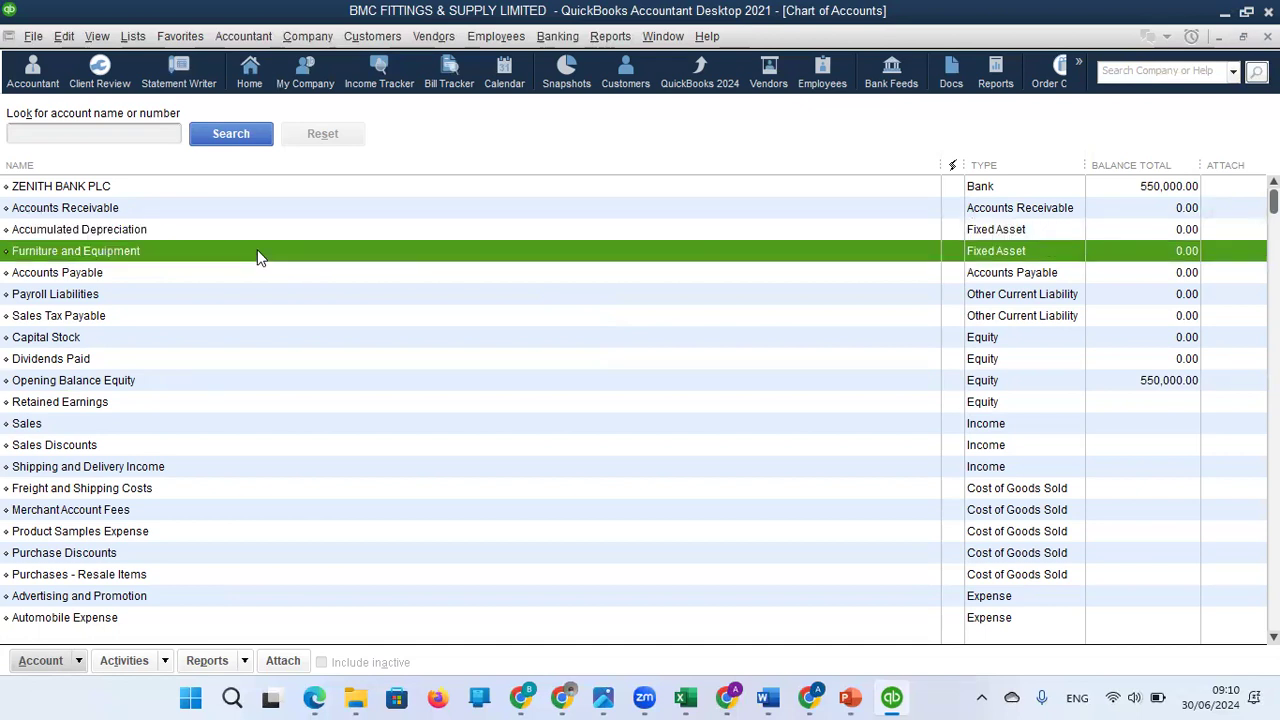
pyautogui.rightClick(258, 257)
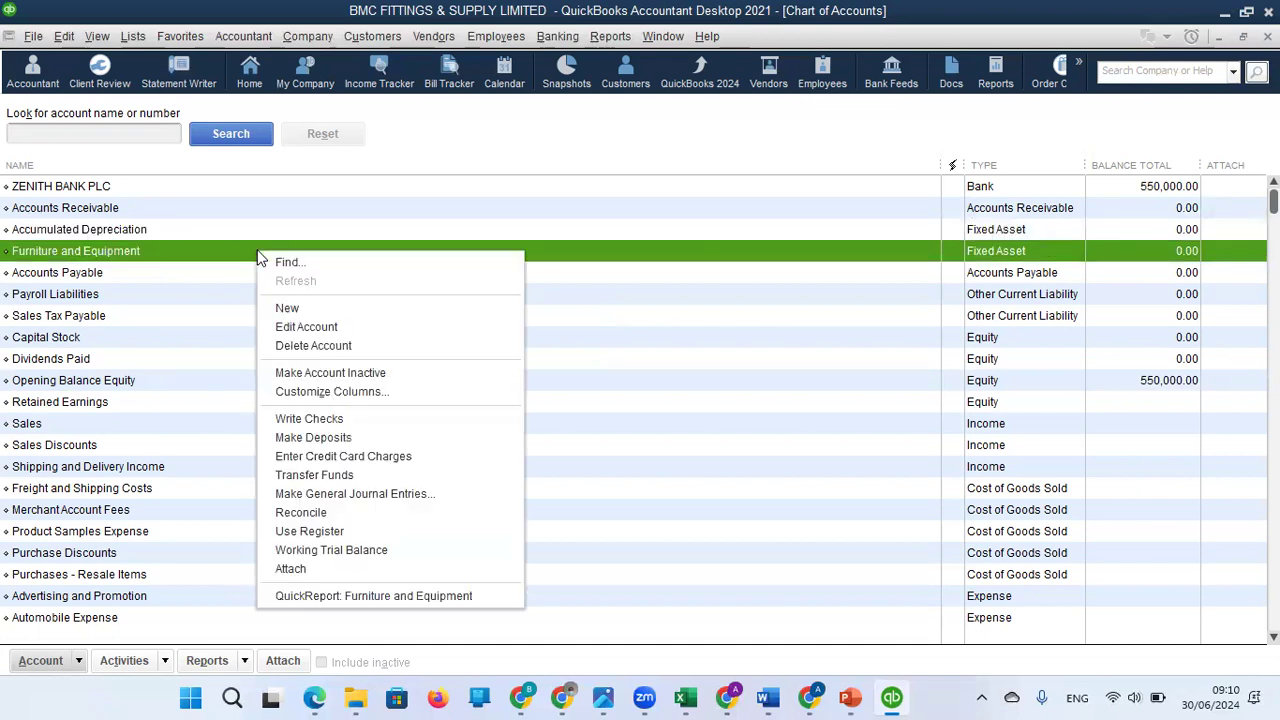
pyautogui.click(298, 308)
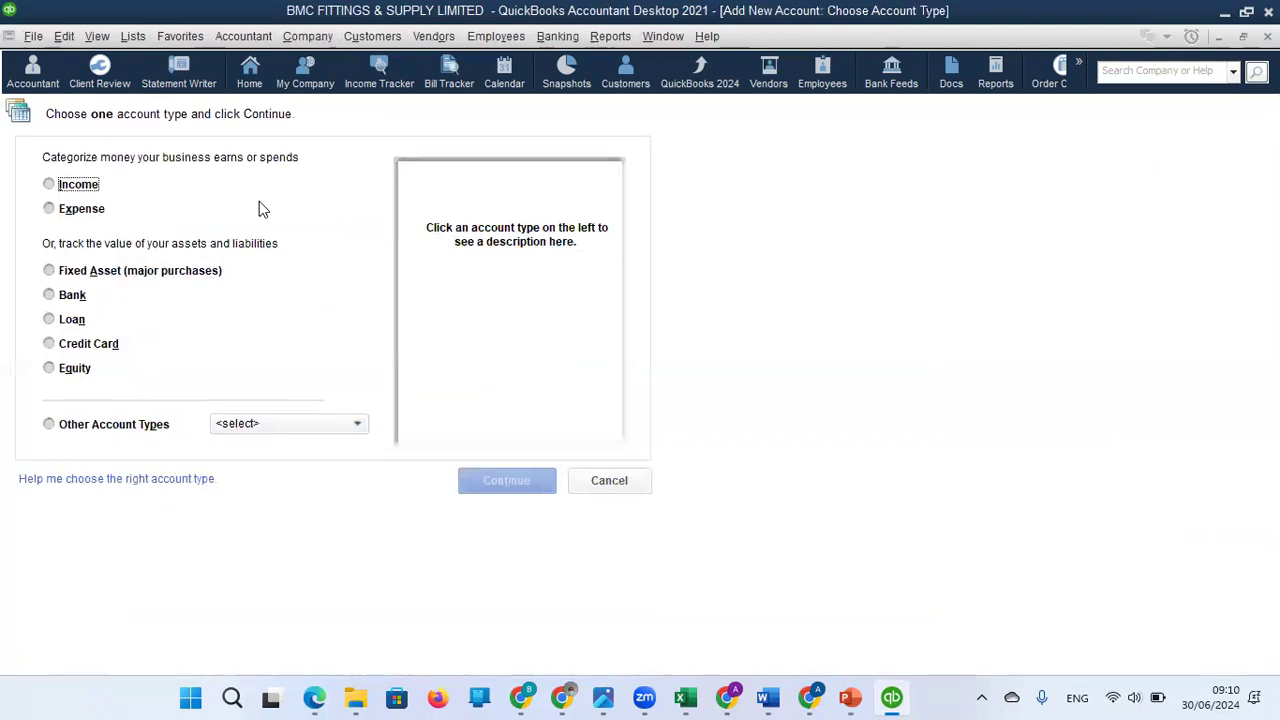
pyautogui.click(70, 278)
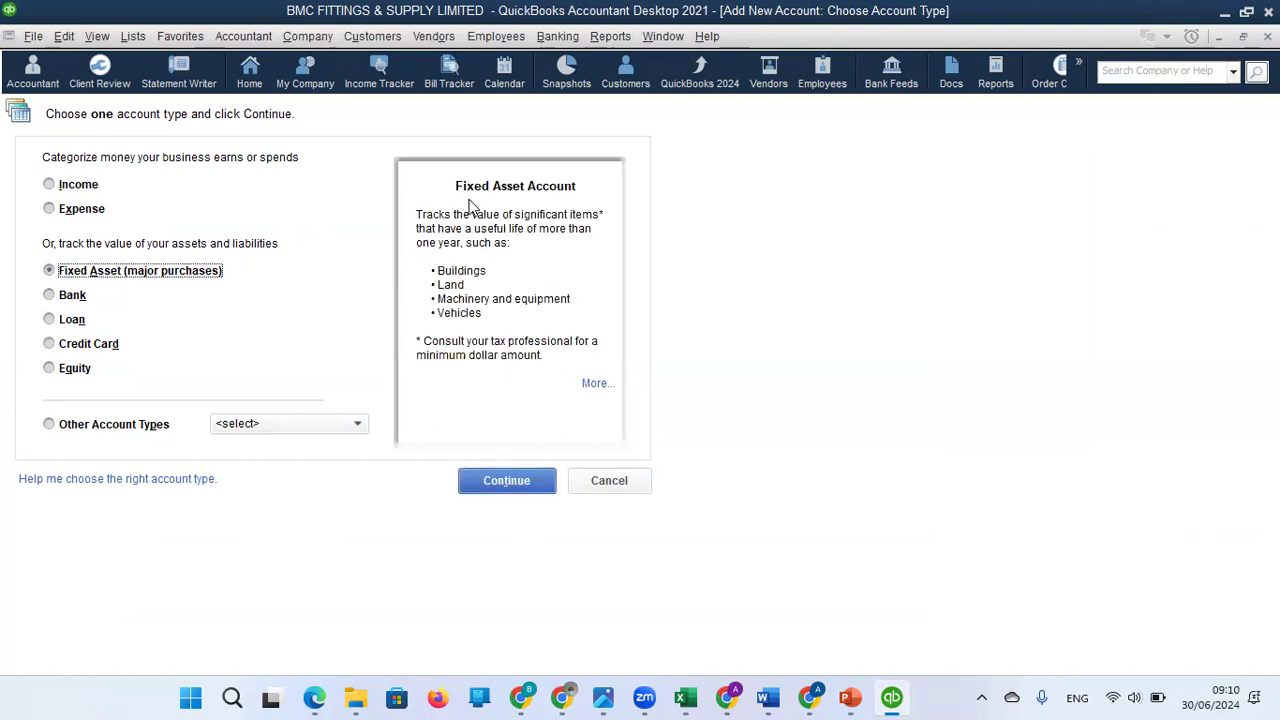
pyautogui.click(518, 488)
pyautogui.press('Escape')
pyautogui.press('Escape')
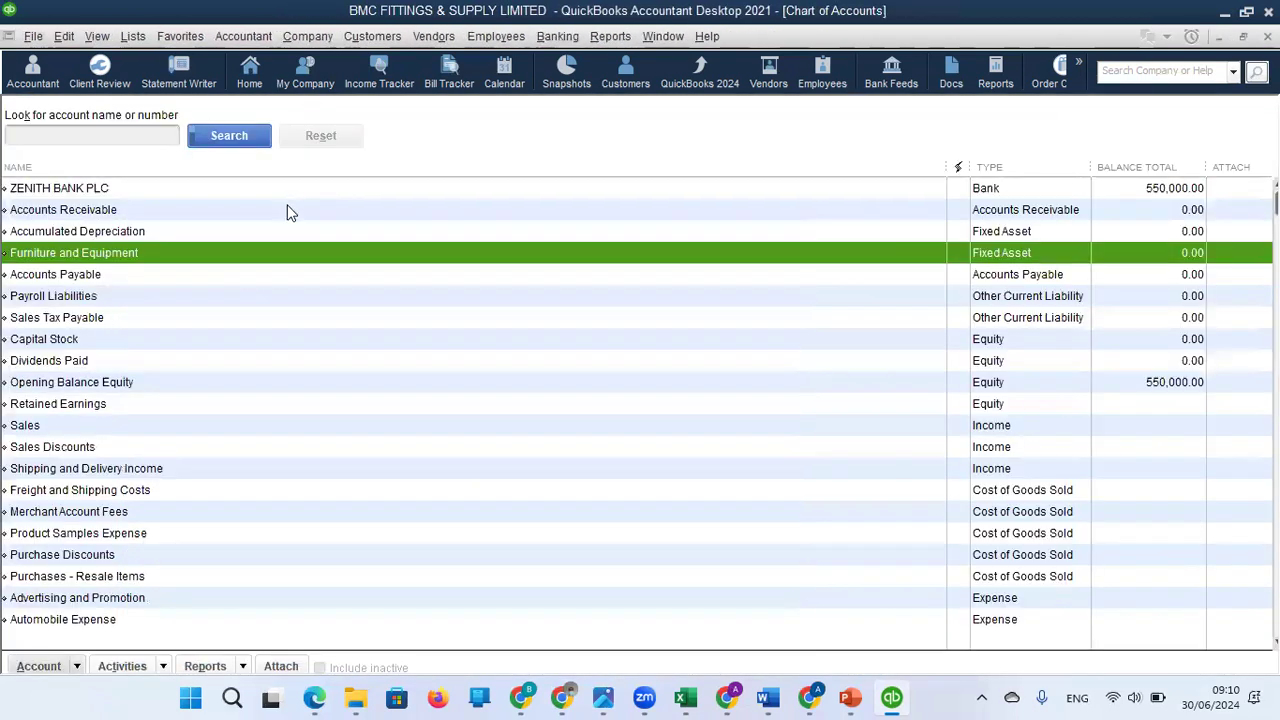
pyautogui.hotkey('ctrl', 'n')
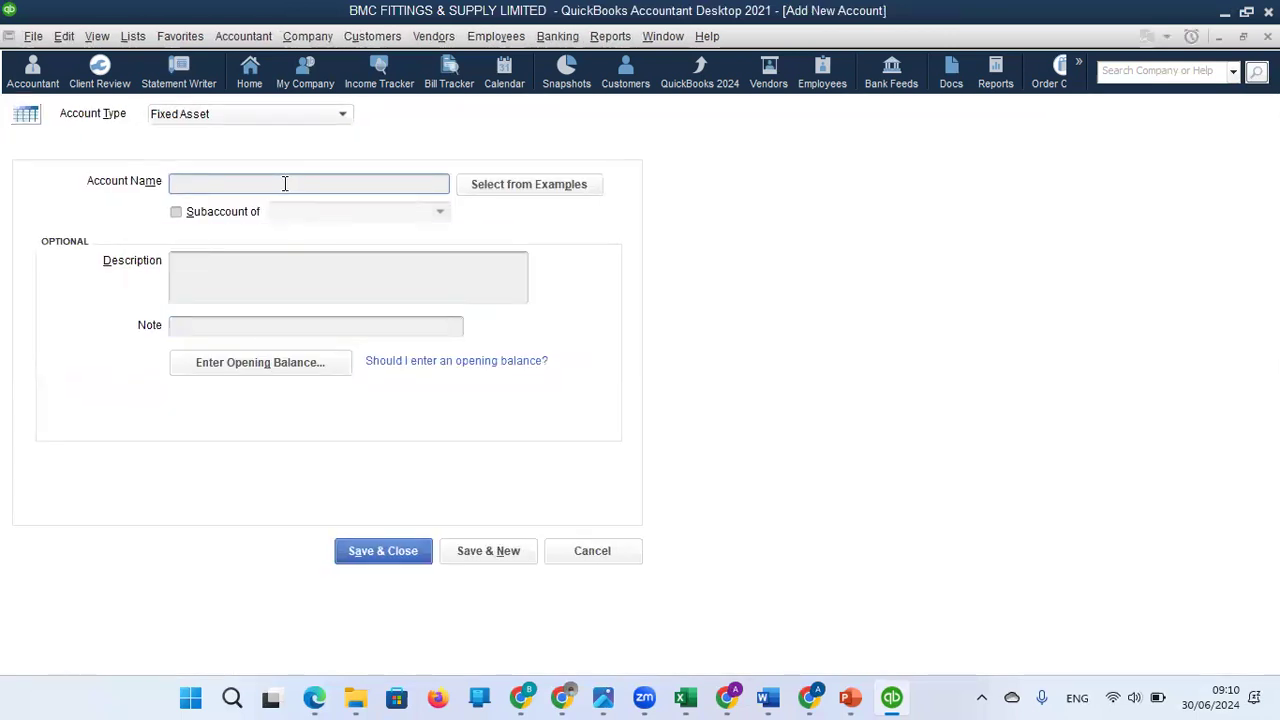
# Name the new fixed asset account Motor Vehicle.
pyautogui.write('m')
pyautogui.press('BackSpace')
pyautogui.write('Mo')
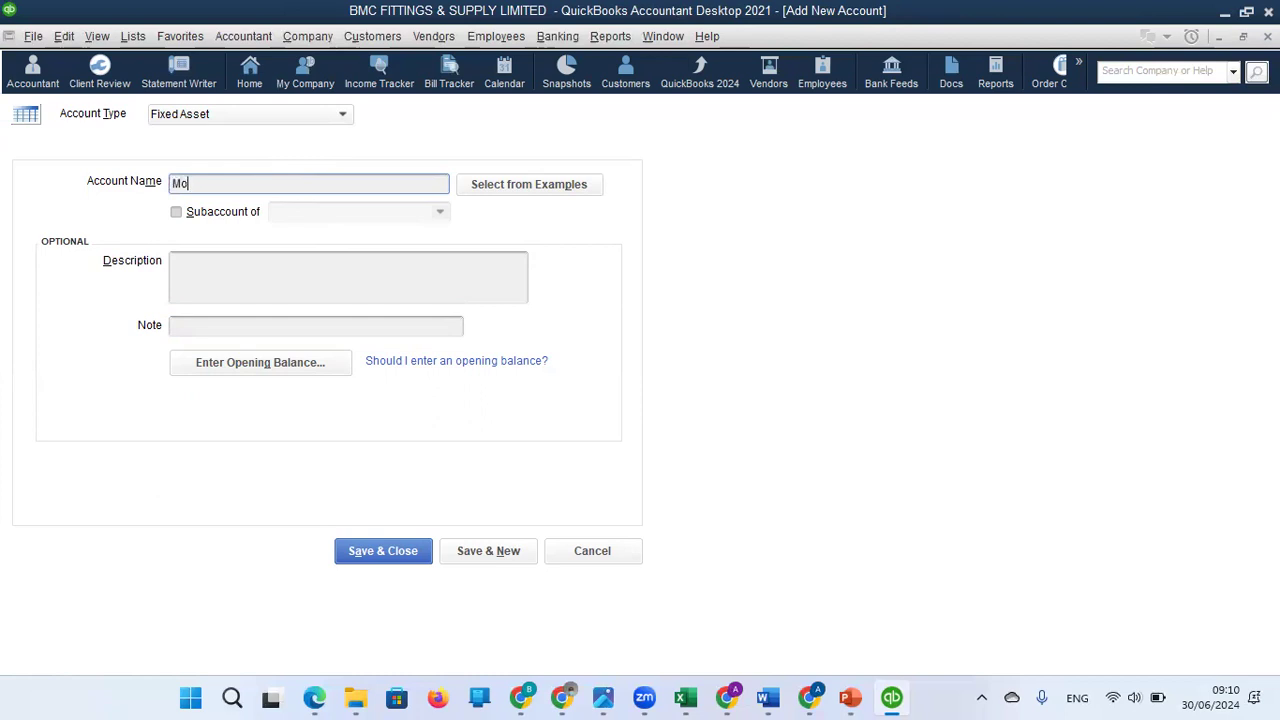
pyautogui.write('tor Vehicle')
# Open the opening balance entry for the Motor Vehicle account and set the balance to 4500000.
pyautogui.click(296, 370)
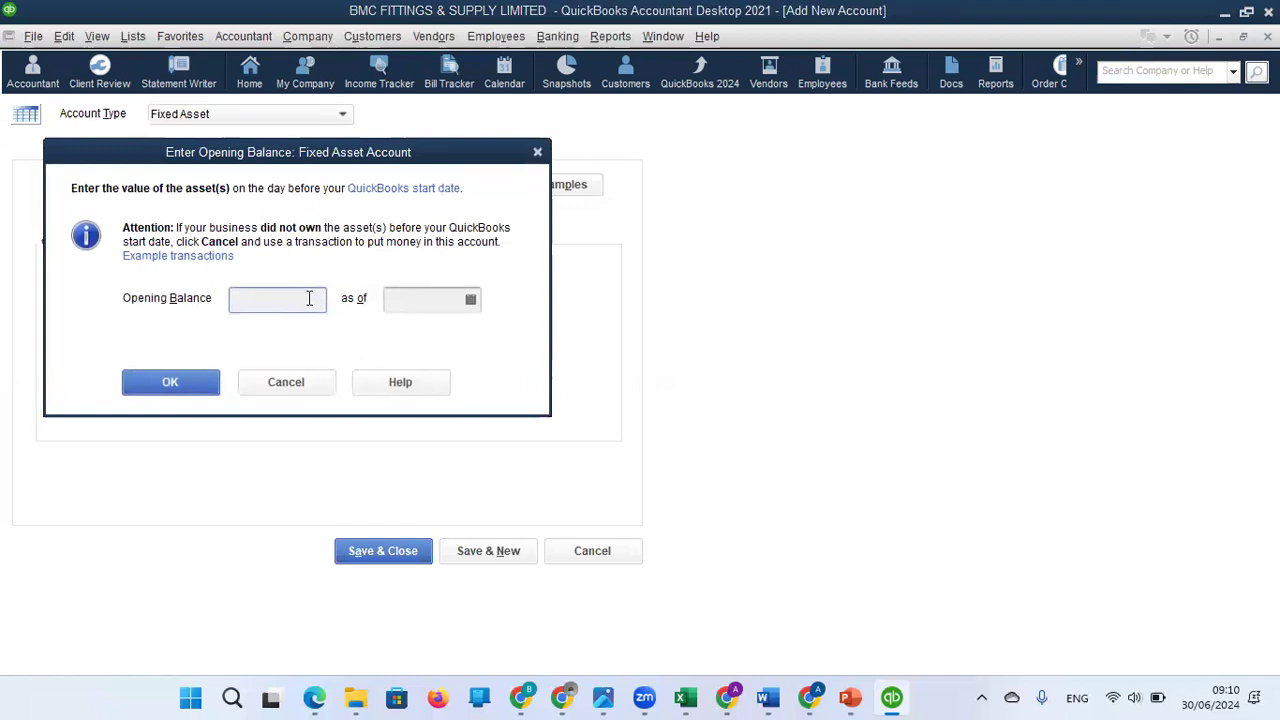
pyautogui.write('4500000')
# Date the opening balance 31/12/2023 and save the Motor Vehicle account, accepting the past date and continuing with another new account.
pyautogui.click(470, 302)
pyautogui.click(405, 334)
pyautogui.click(405, 334)
pyautogui.click(405, 334)
pyautogui.click(405, 334)
pyautogui.click(405, 334)
pyautogui.click(405, 334)
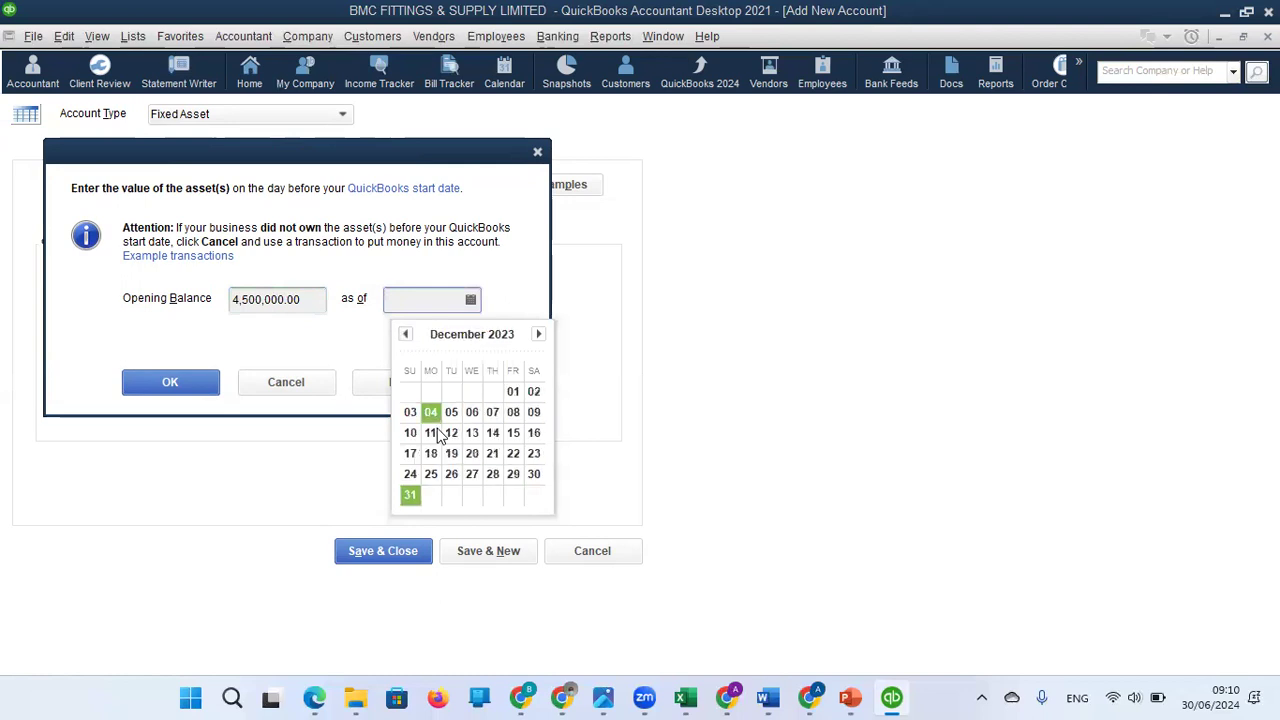
pyautogui.click(410, 497)
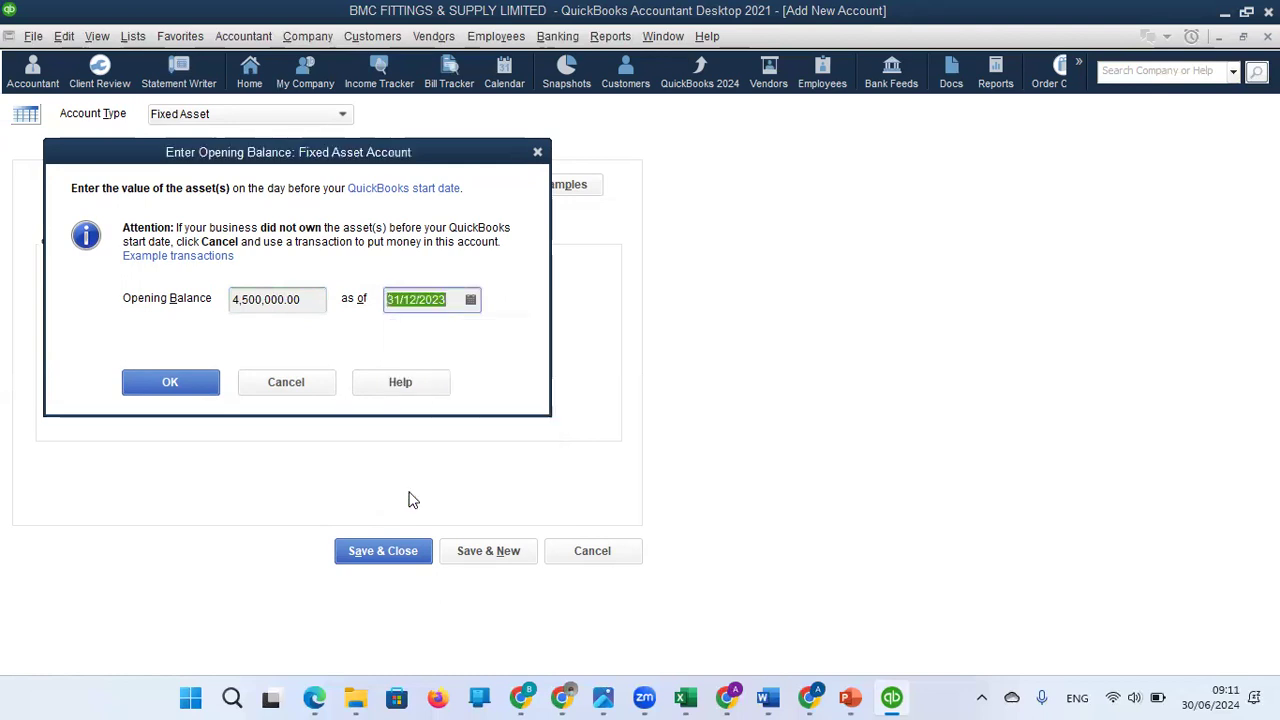
pyautogui.click(188, 389)
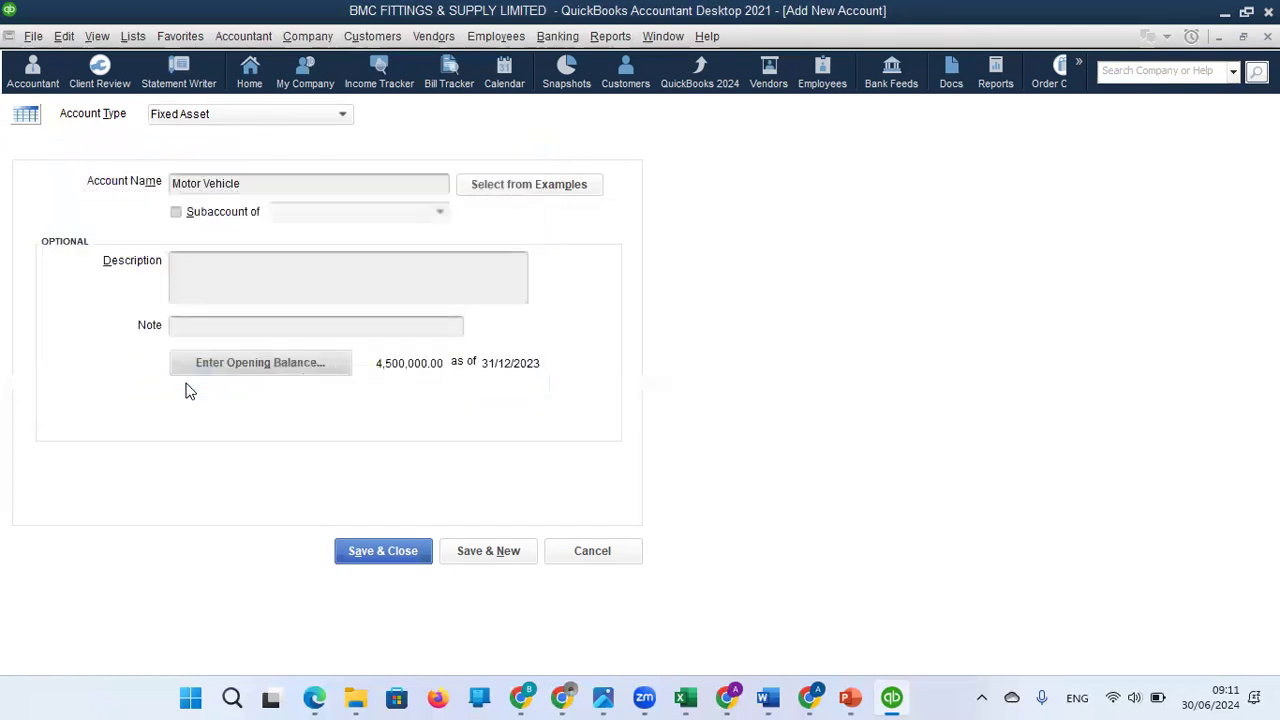
pyautogui.click(489, 551)
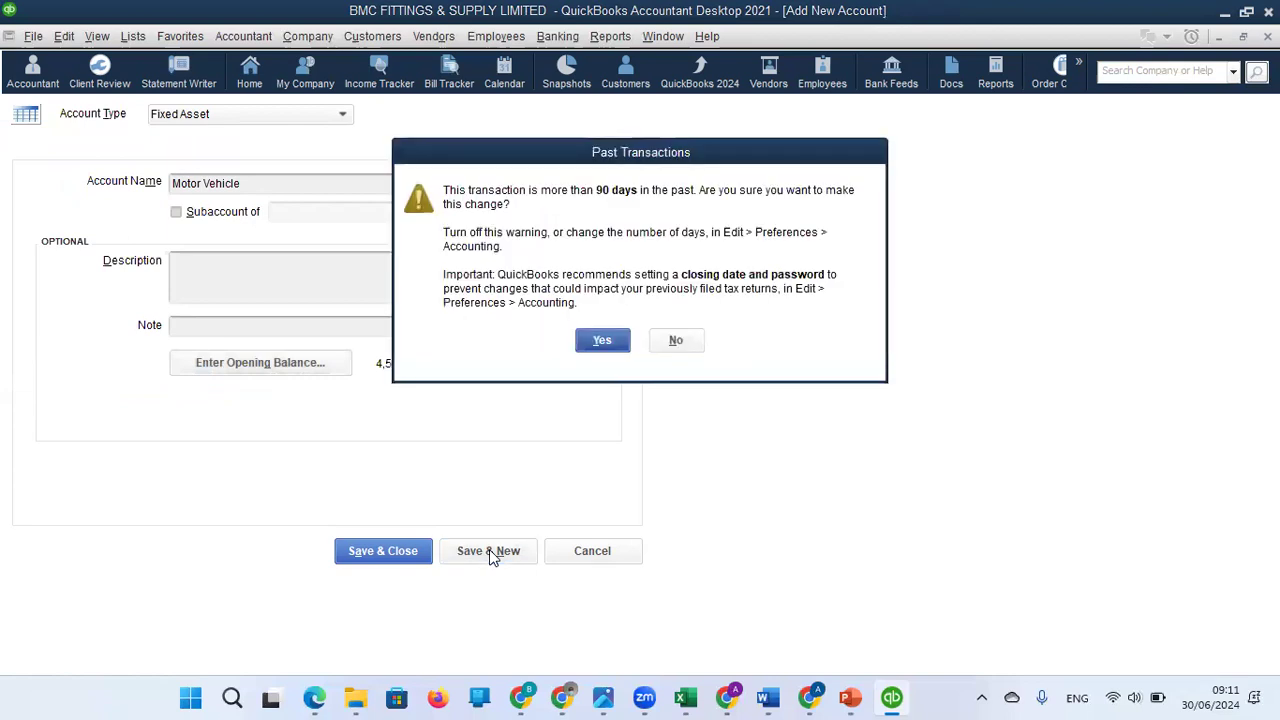
pyautogui.click(606, 343)
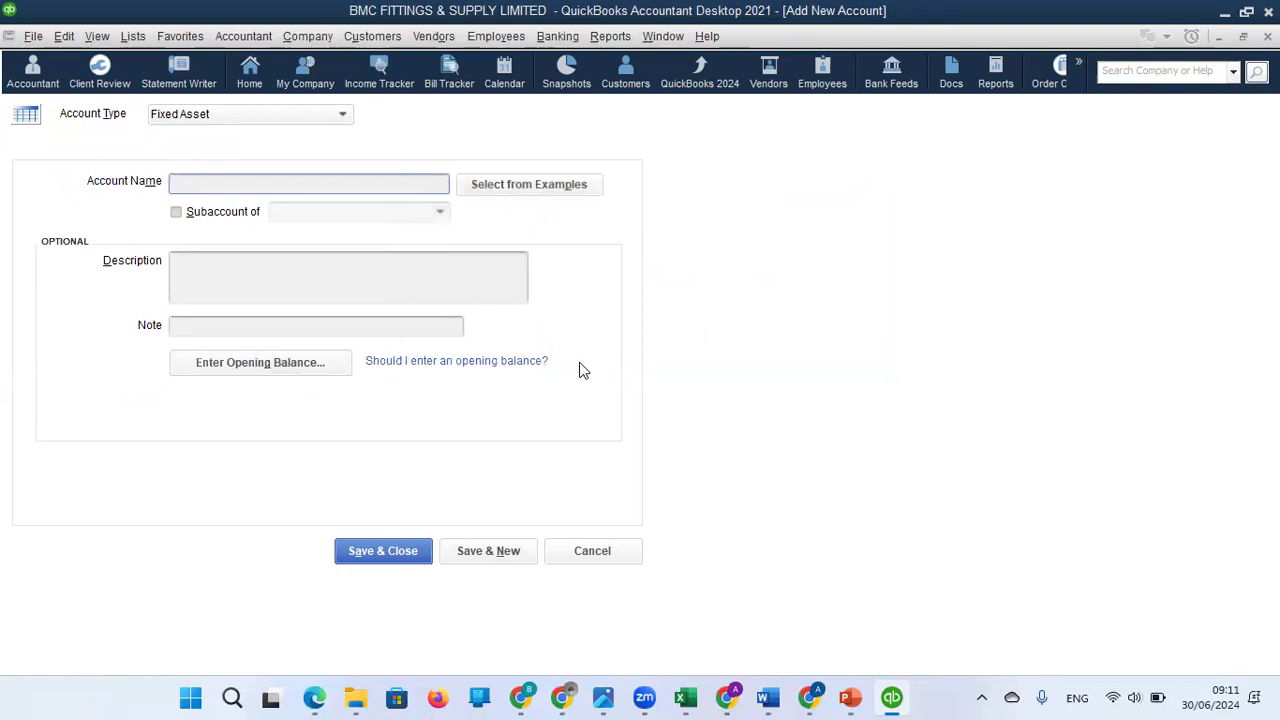
# Keep Fixed Asset as the account type and name the new account Accum Deprn- Motor Vehicle.
pyautogui.click(330, 122)
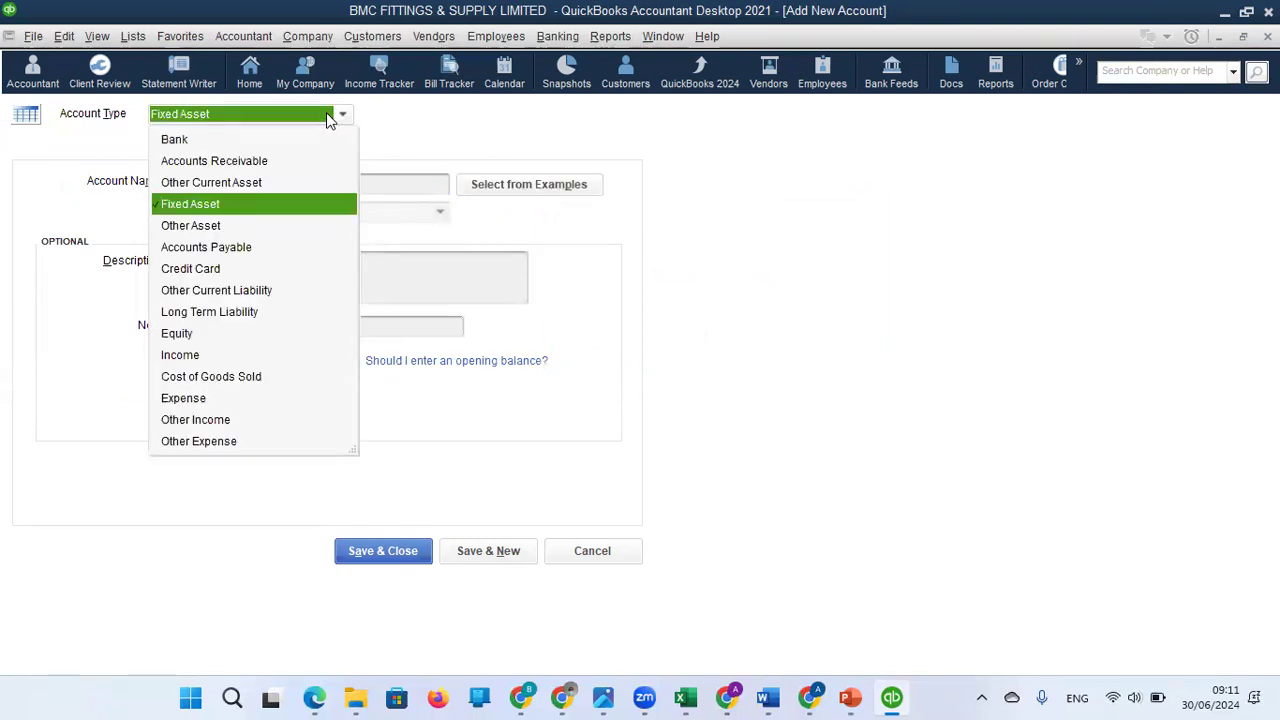
pyautogui.click(326, 114)
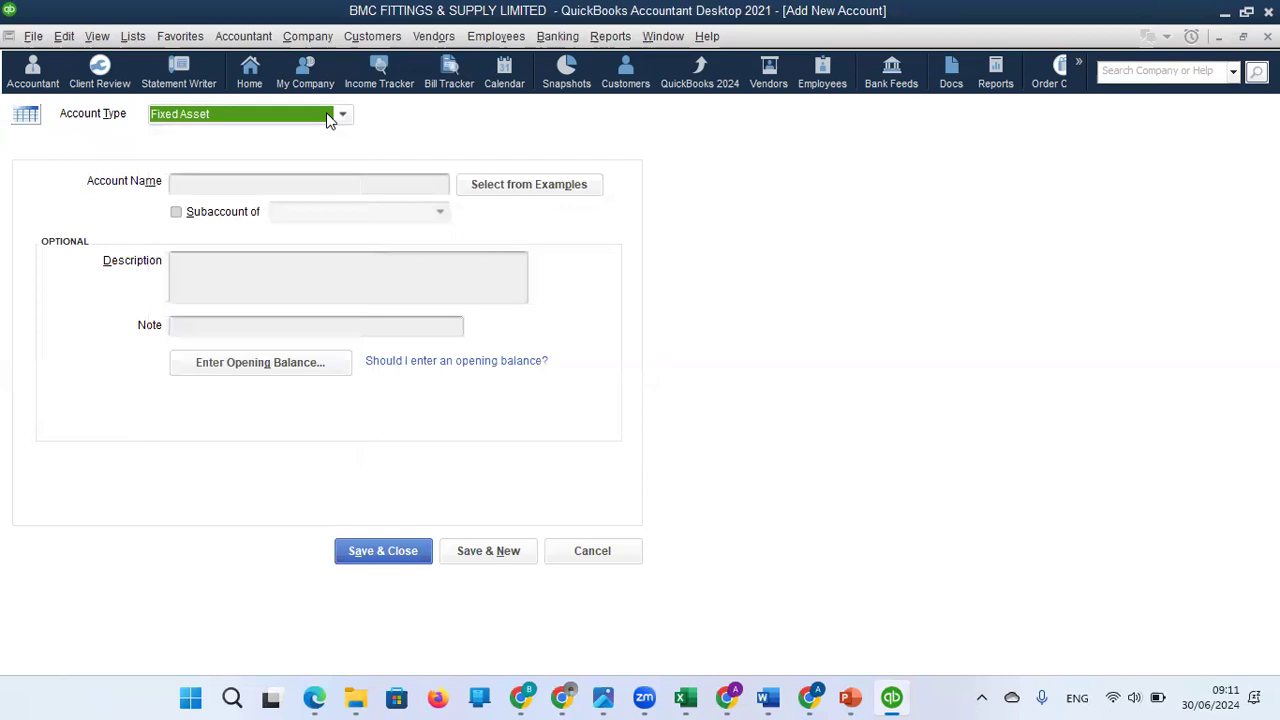
pyautogui.click(313, 189)
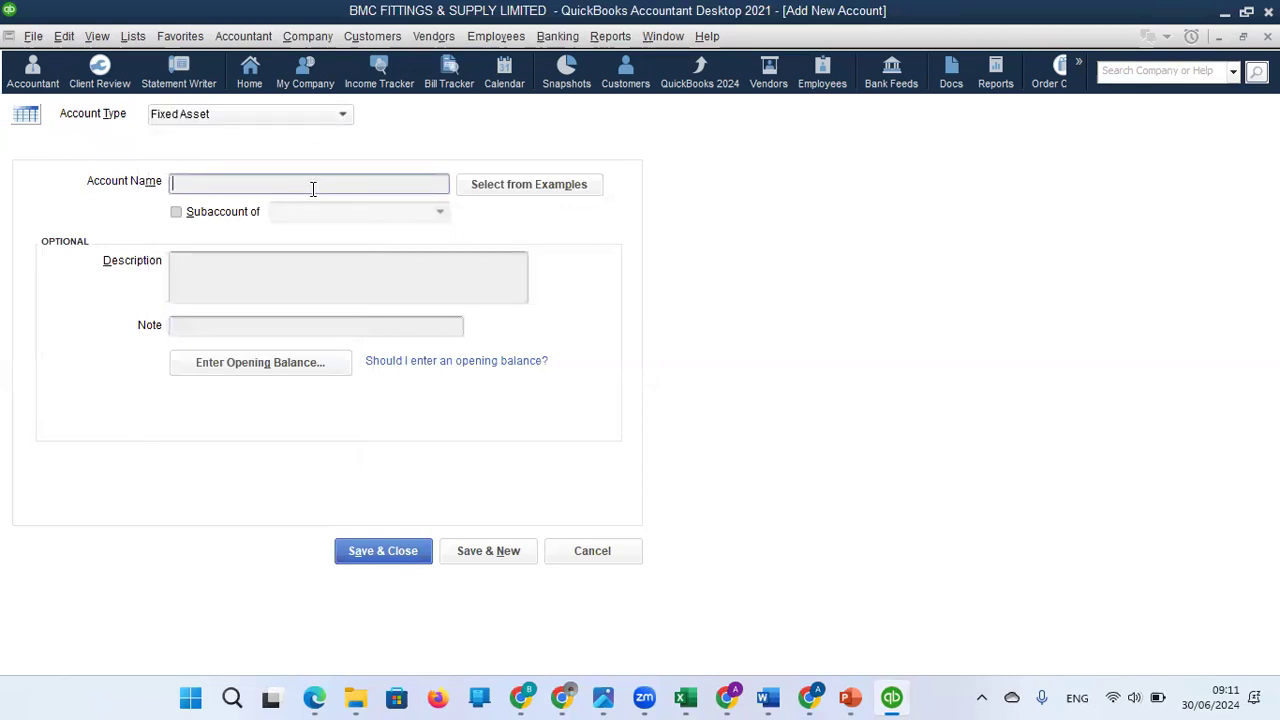
pyautogui.write('Accum Depreci')
pyautogui.write('ation')
pyautogui.press('BackSpace')
pyautogui.press('BackSpace')
pyautogui.press('BackSpace')
pyautogui.press('BackSpace')
pyautogui.press('BackSpace')
pyautogui.press('BackSpace')
pyautogui.press('BackSpace')
pyautogui.press('BackSpace')
pyautogui.press('BackSpace')
pyautogui.write('n- Motor Vehicle')
# Enter an opening balance of 1000000 as of 31/12/2023 for the accumulated depreciation account.
pyautogui.click(275, 364)
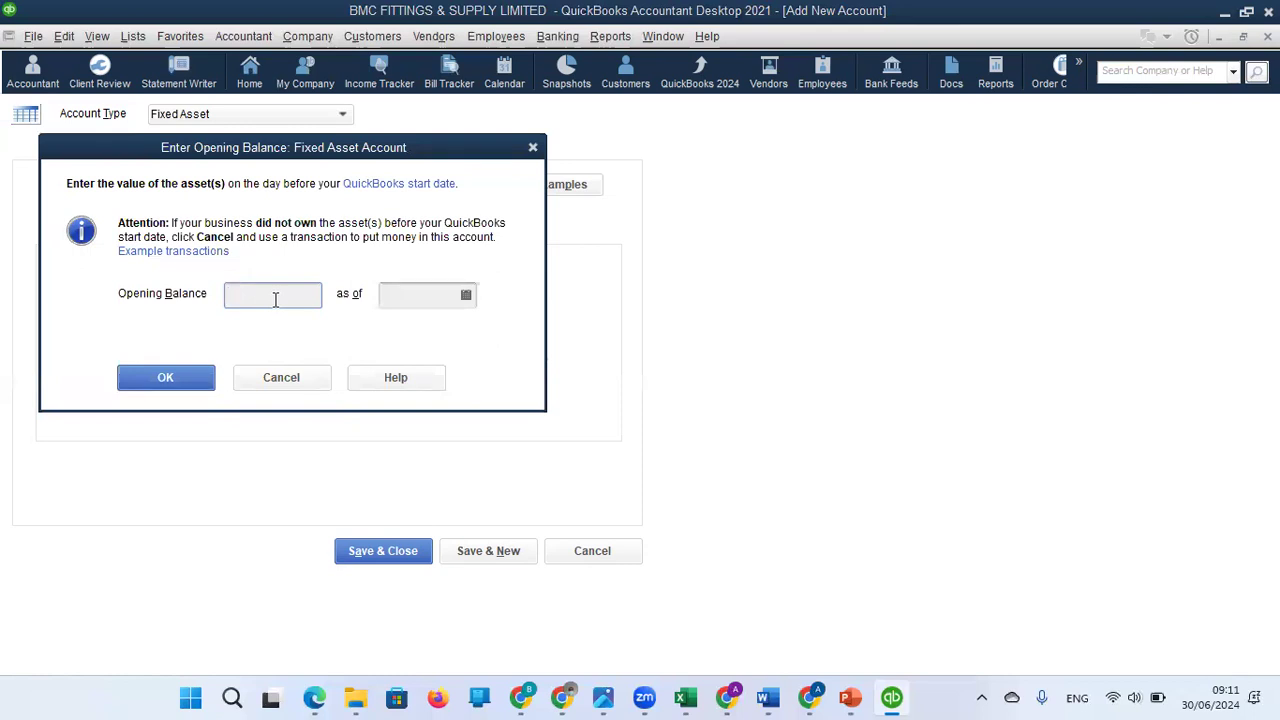
pyautogui.write('1')
pyautogui.write('000000')
pyautogui.click(465, 296)
pyautogui.click(403, 330)
pyautogui.click(403, 330)
pyautogui.click(403, 330)
pyautogui.click(403, 330)
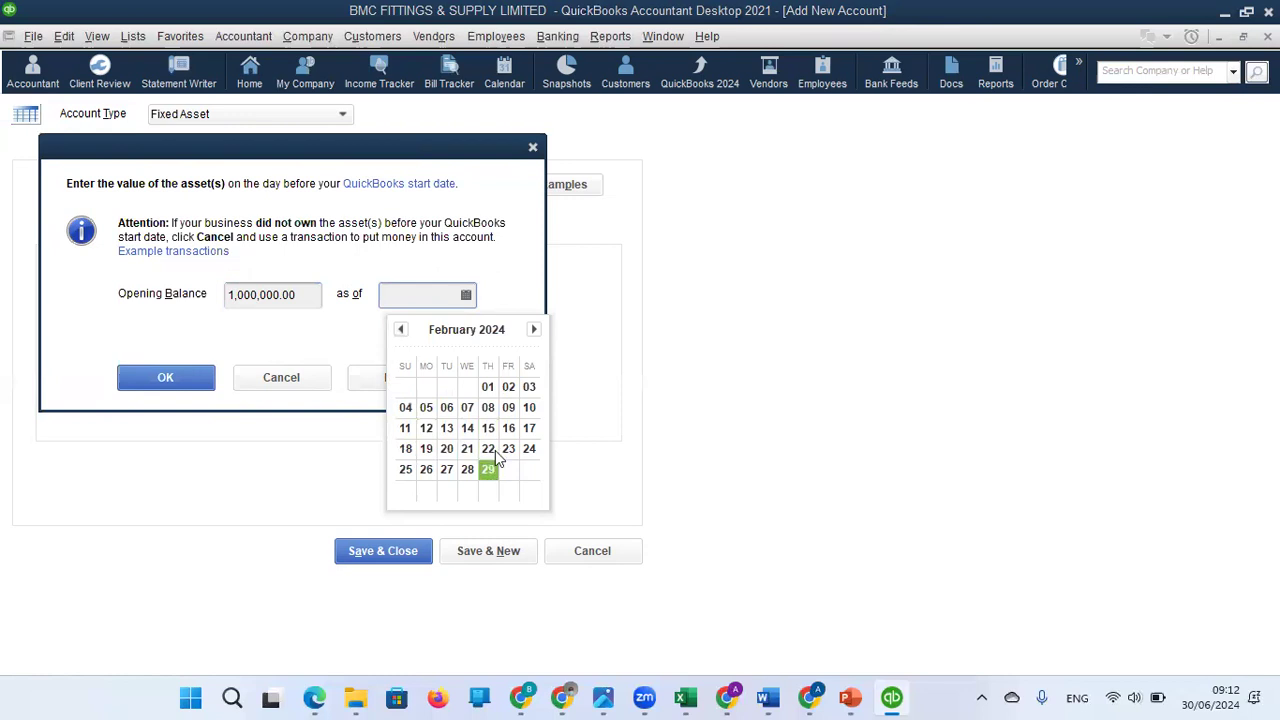
pyautogui.click(403, 331)
pyautogui.click(403, 331)
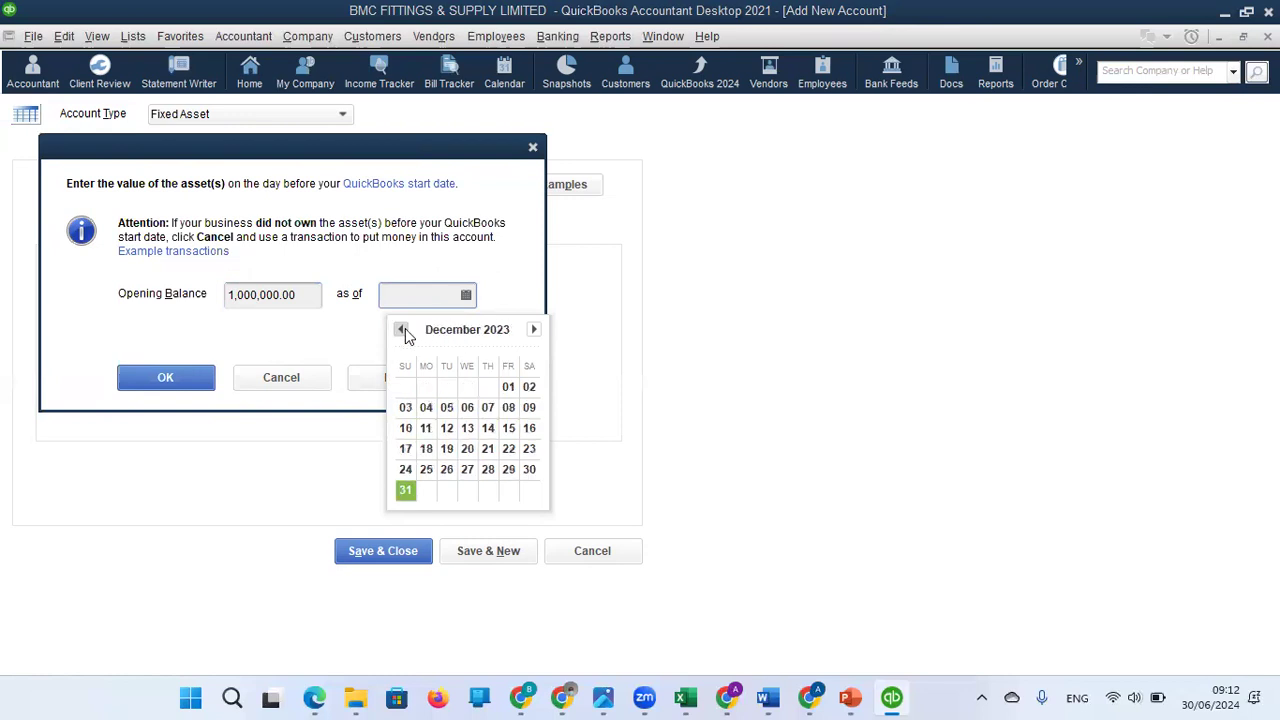
pyautogui.click(405, 489)
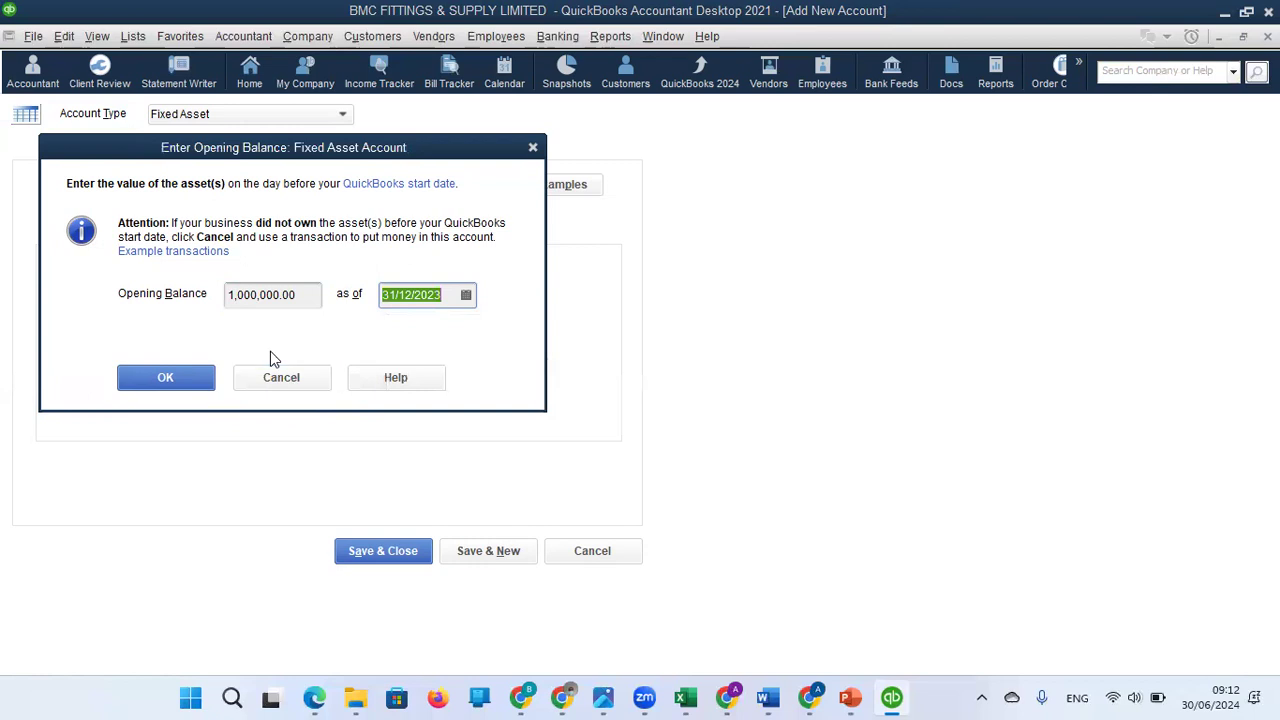
# Change the opening balance to -1,000,000.00, then save and close the accumulated depreciation account, accepting the past transaction date.
pyautogui.click(228, 303)
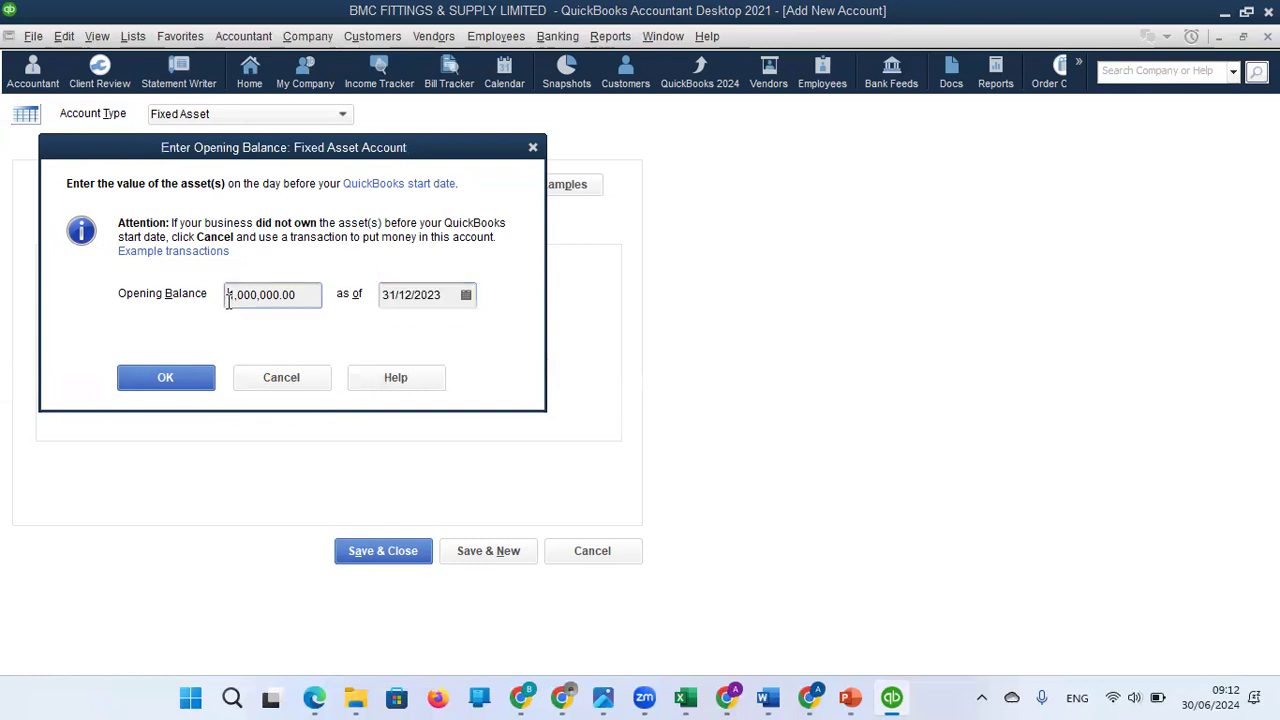
pyautogui.write('-')
pyautogui.click(190, 380)
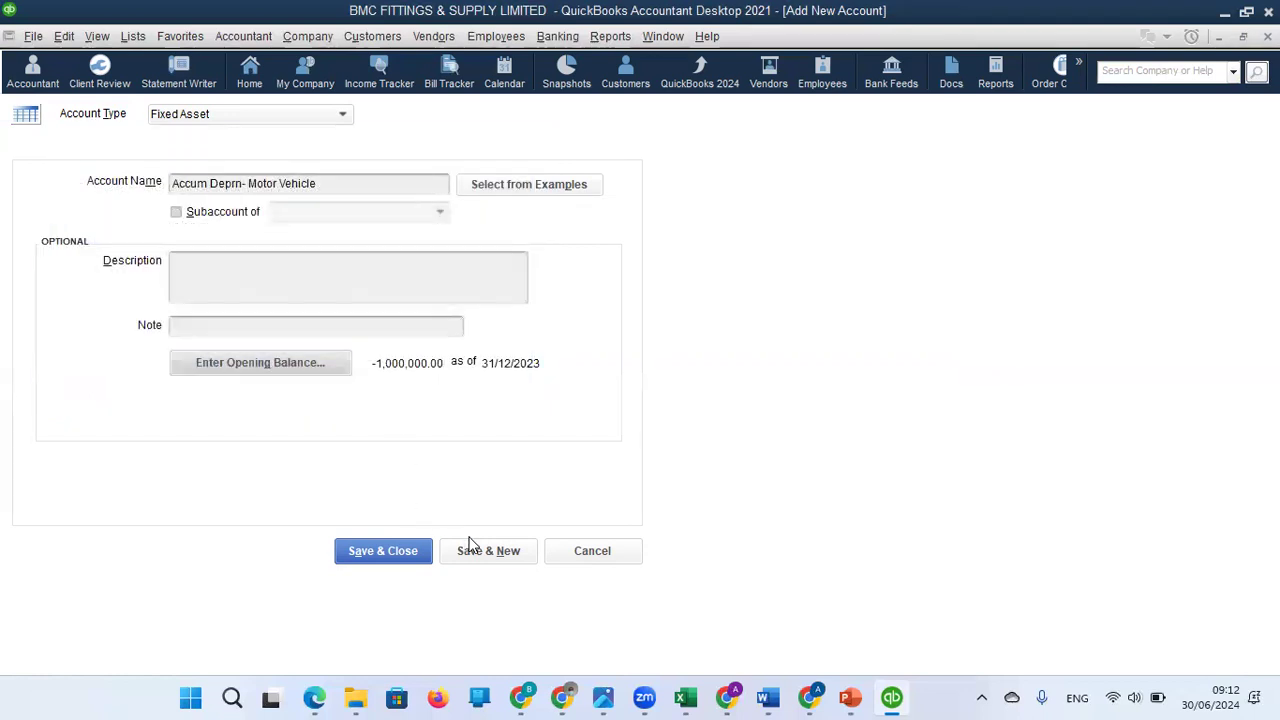
pyautogui.click(384, 557)
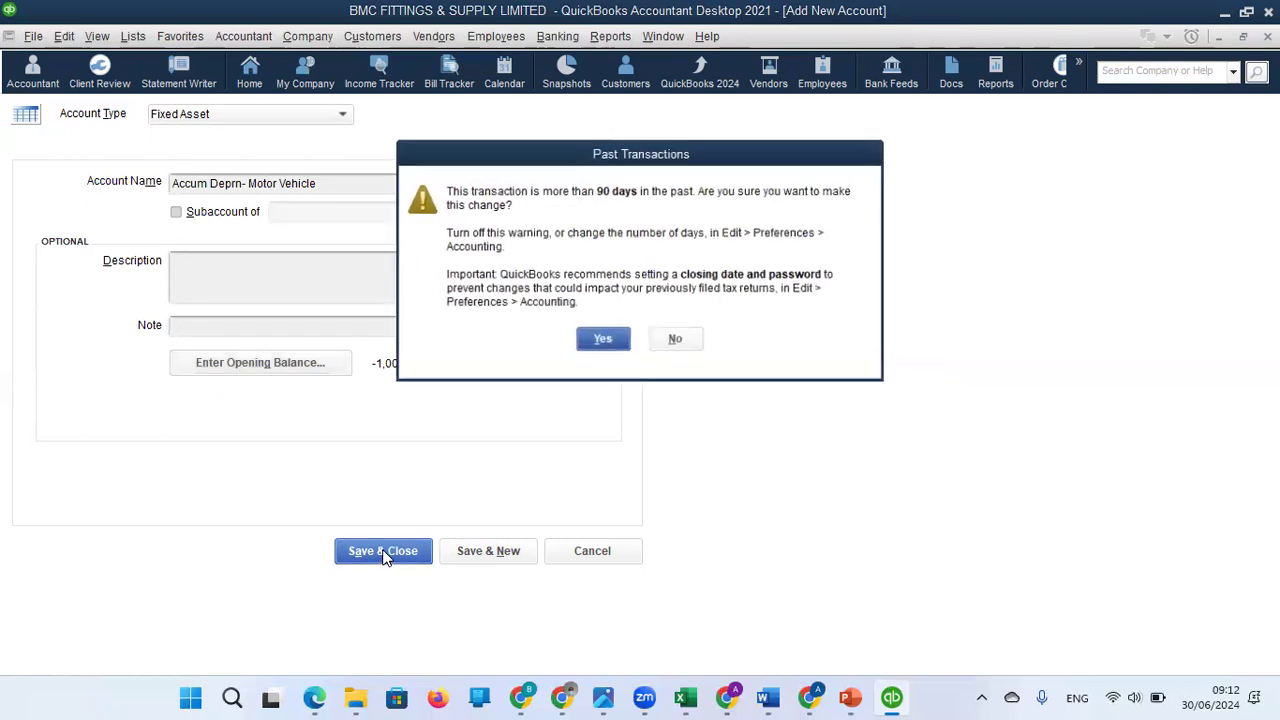
pyautogui.click(605, 339)
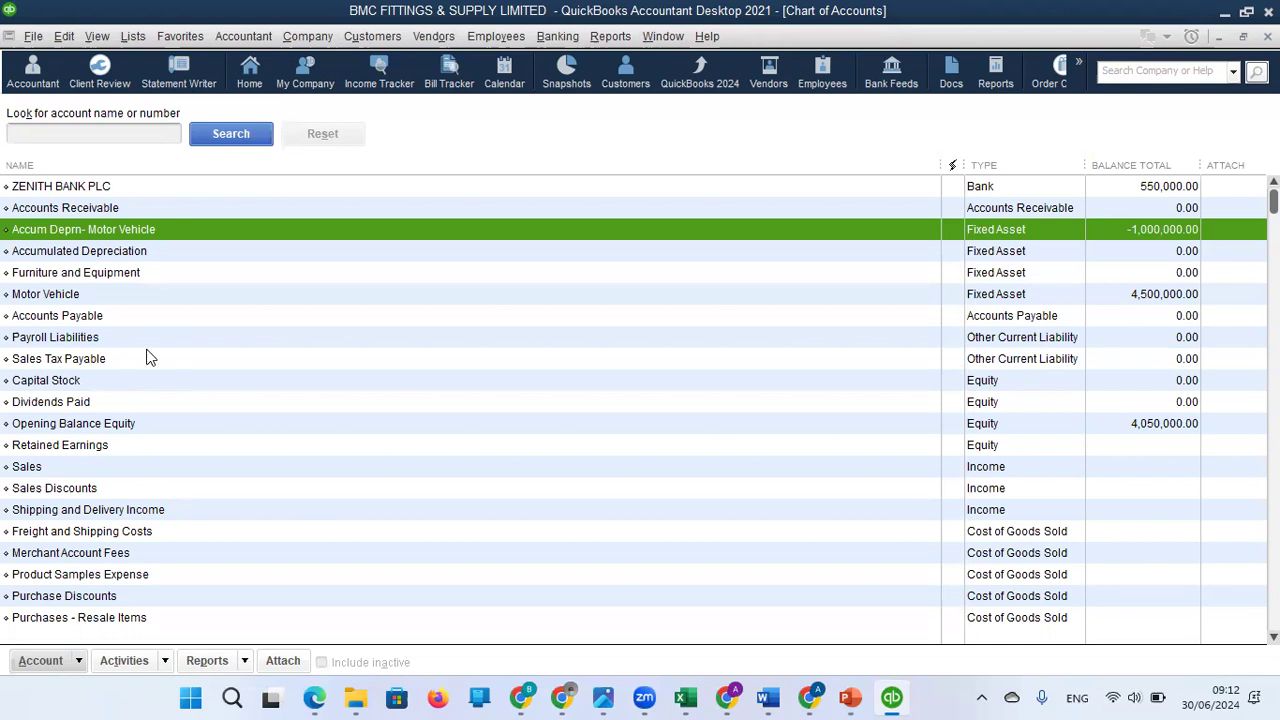
# Open the Motor Vehicle account for editing and rename it Cost - Motor Vehicle.
pyautogui.click(122, 296)
pyautogui.rightClick(122, 296)
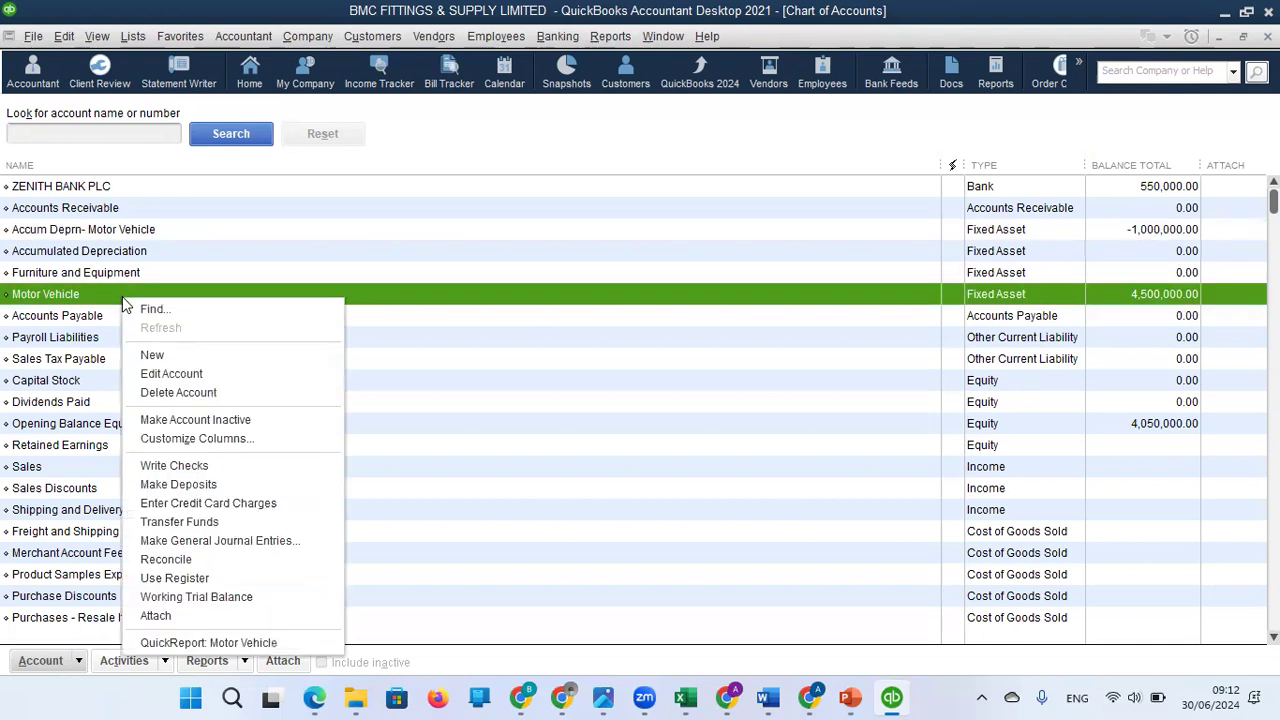
pyautogui.click(176, 375)
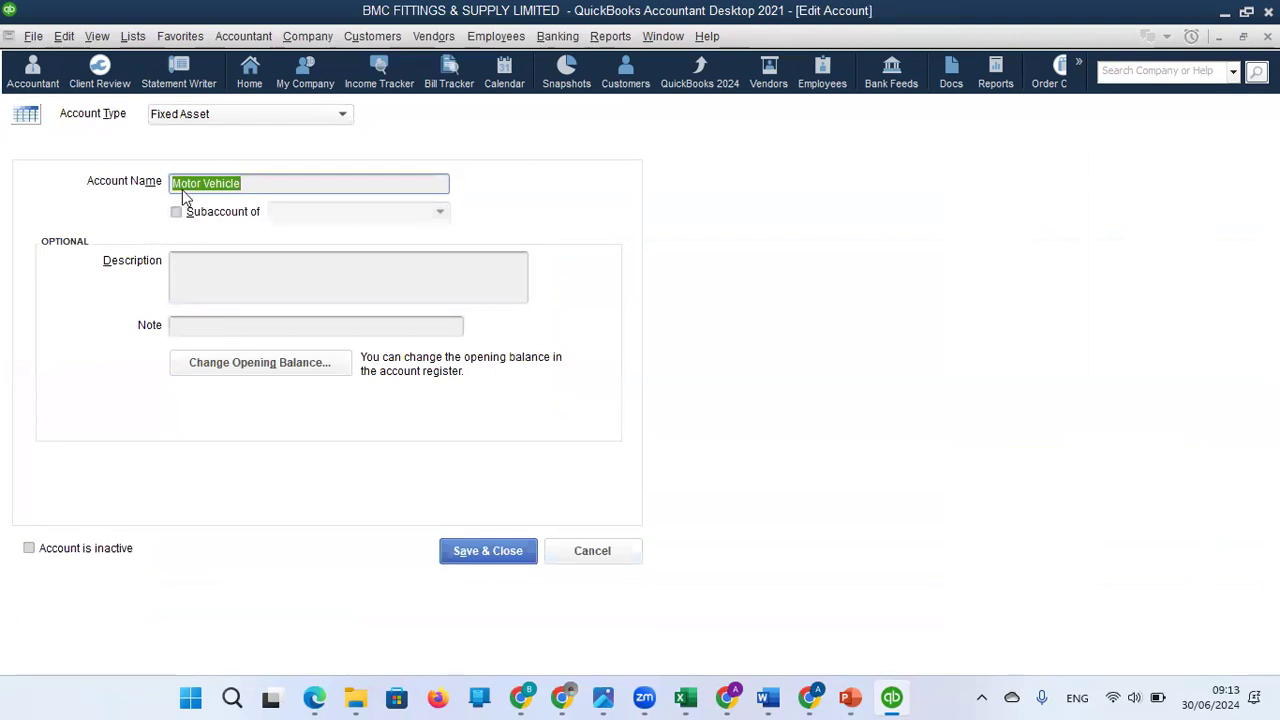
pyautogui.click(175, 186)
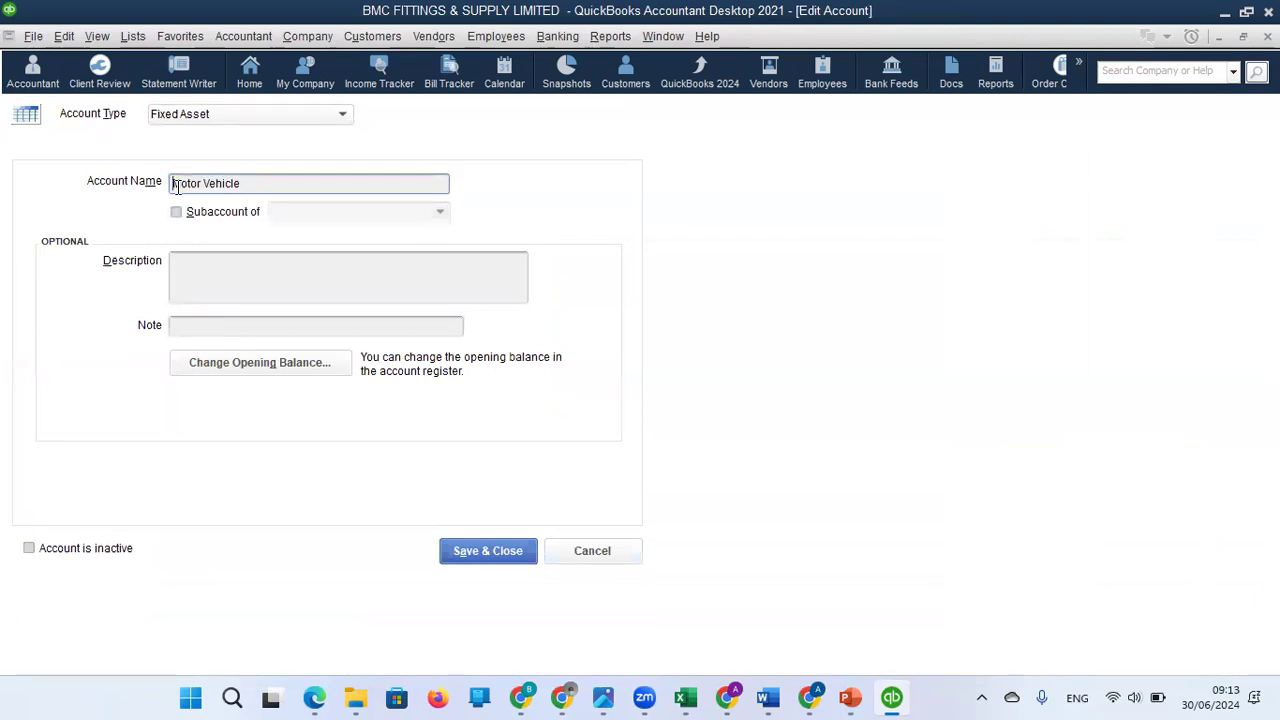
pyautogui.write('Cost -')
# Make Cost - Motor Vehicle a subaccount and try to add a new fixed asset parent account named Motor Vehicle.
pyautogui.click(176, 213)
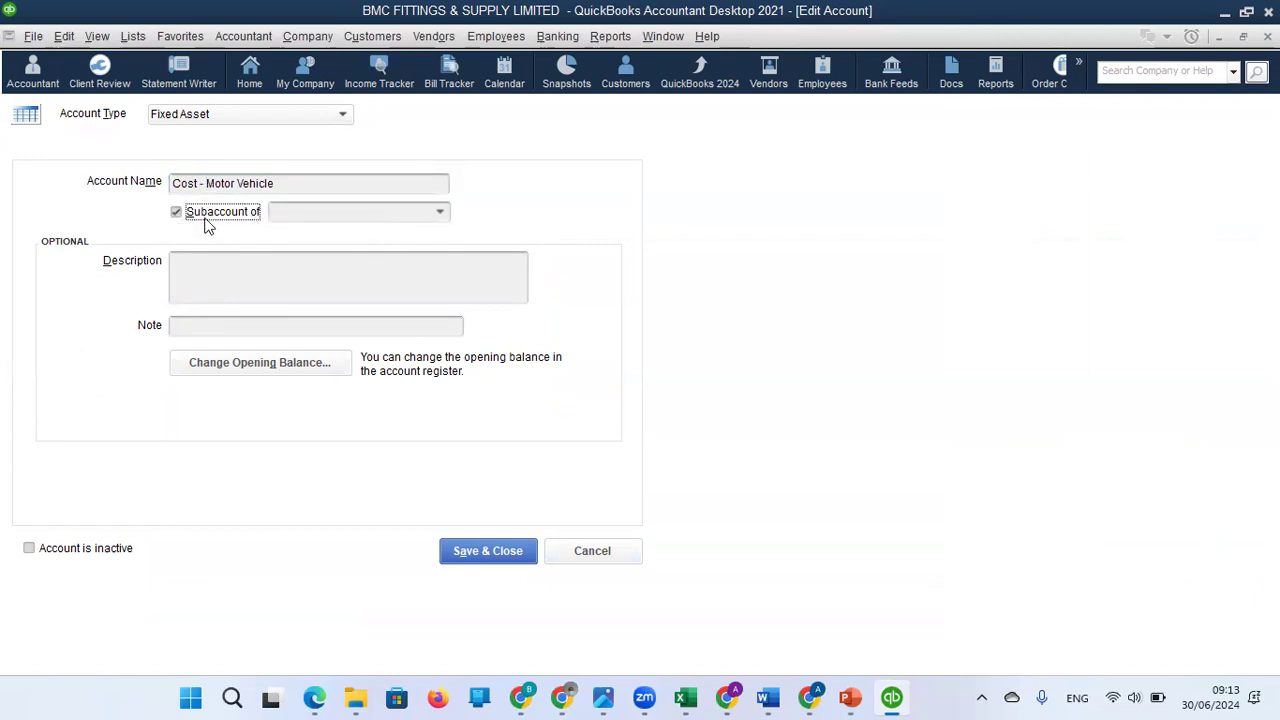
pyautogui.click(393, 214)
pyautogui.click(440, 213)
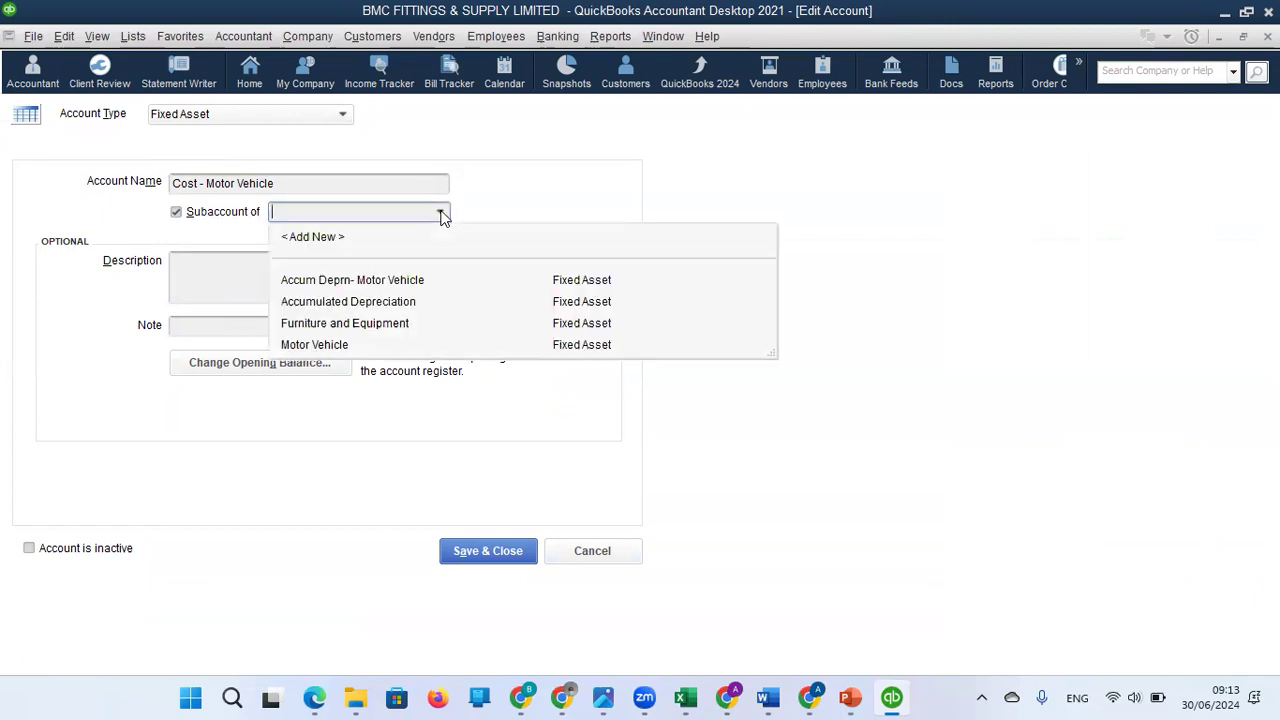
pyautogui.click(326, 238)
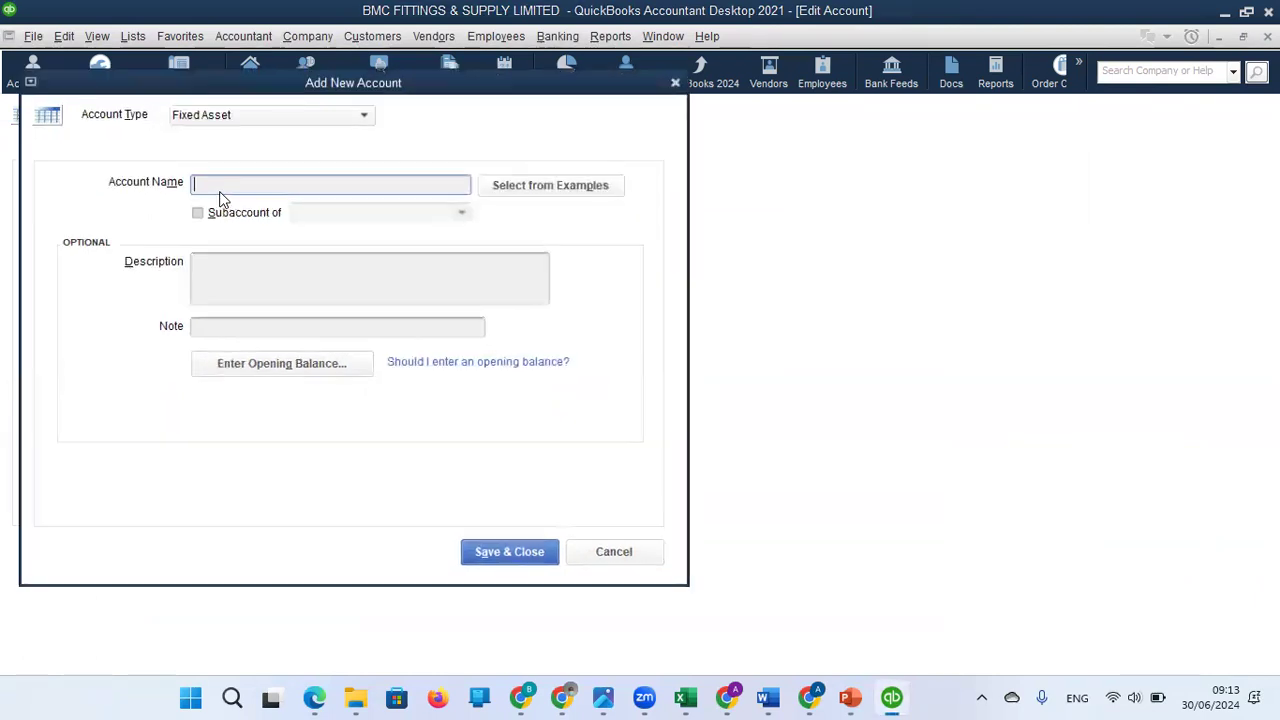
pyautogui.write('Motor Vehicle')
pyautogui.click(507, 560)
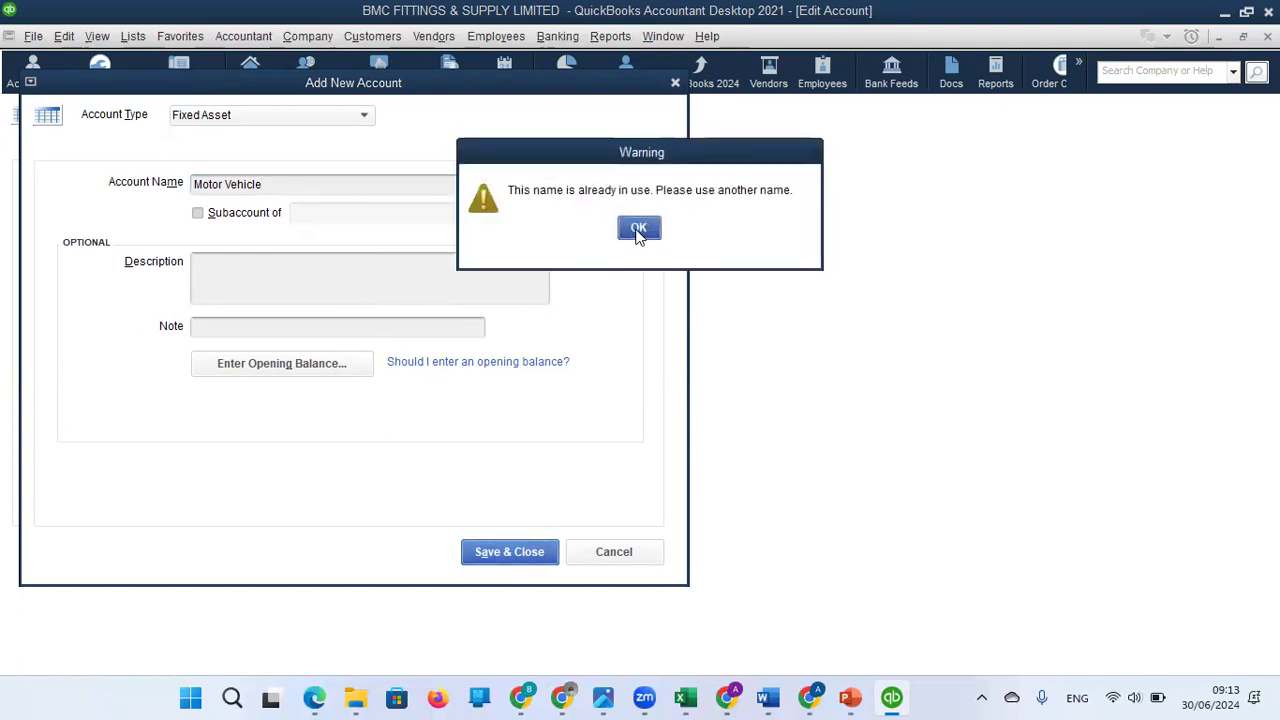
pyautogui.click(639, 228)
# Change the new parent account's name to Motor Vehicles and save it as the parent.
pyautogui.click(380, 187)
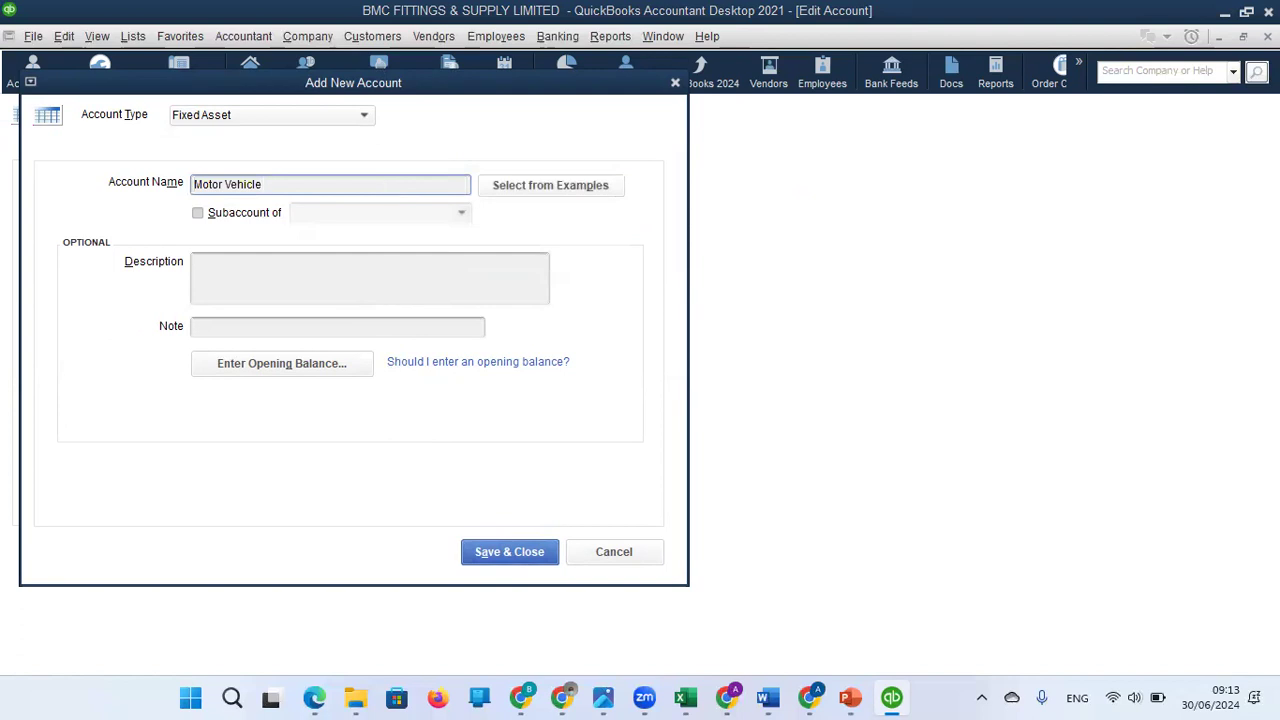
pyautogui.press('BackSpace')
pyautogui.write('s')
pyautogui.click(503, 552)
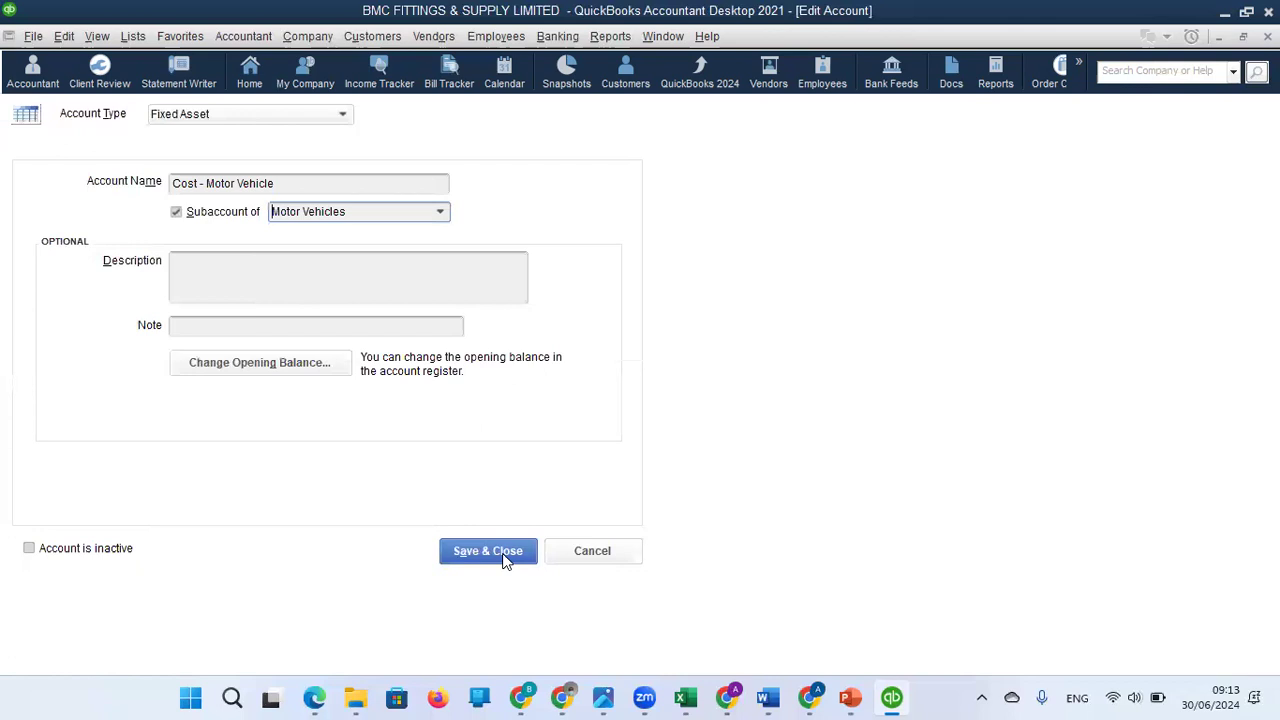
# Rename the cost subaccount Cost - Motor Vehicles, then save and close it.
pyautogui.click(283, 189)
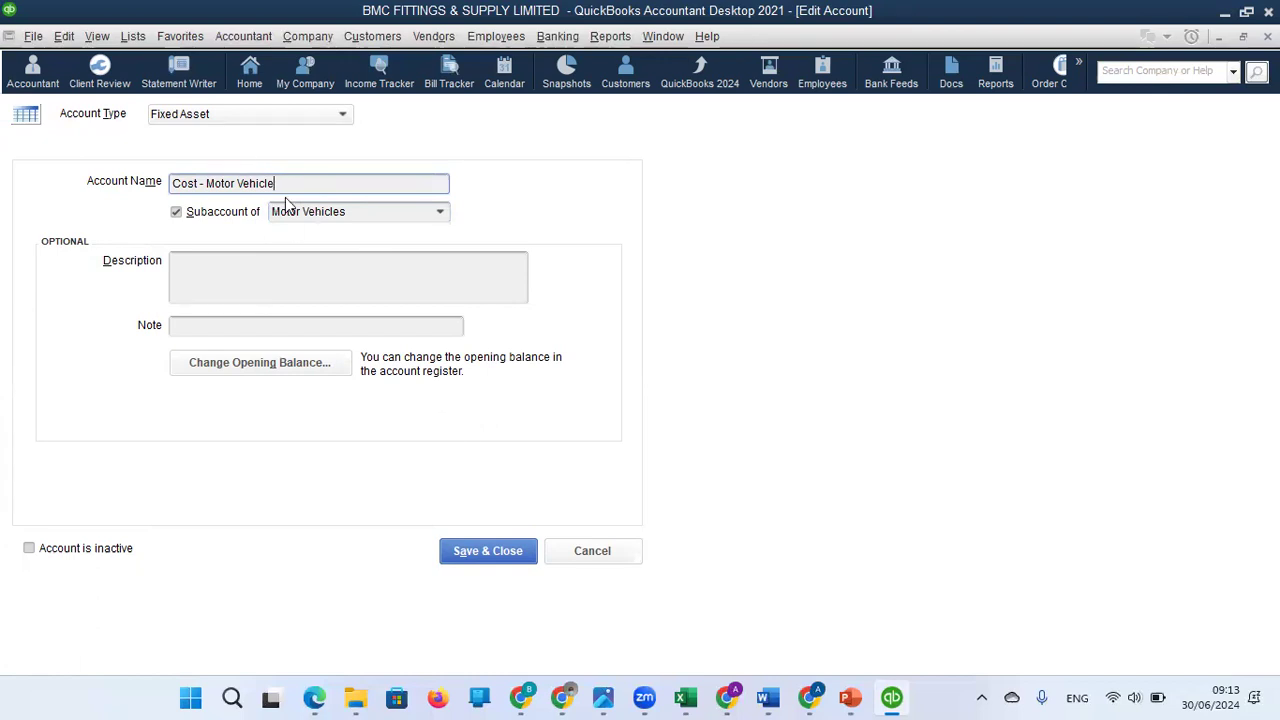
pyautogui.write('s')
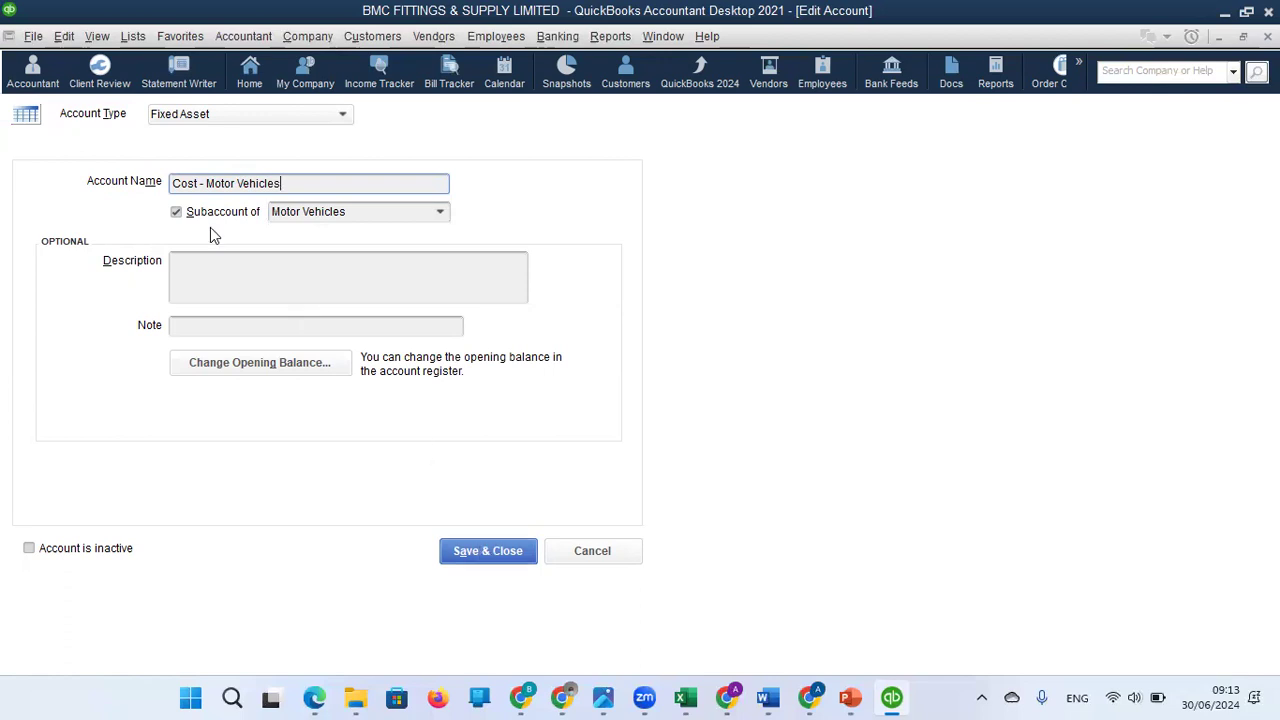
pyautogui.click(493, 555)
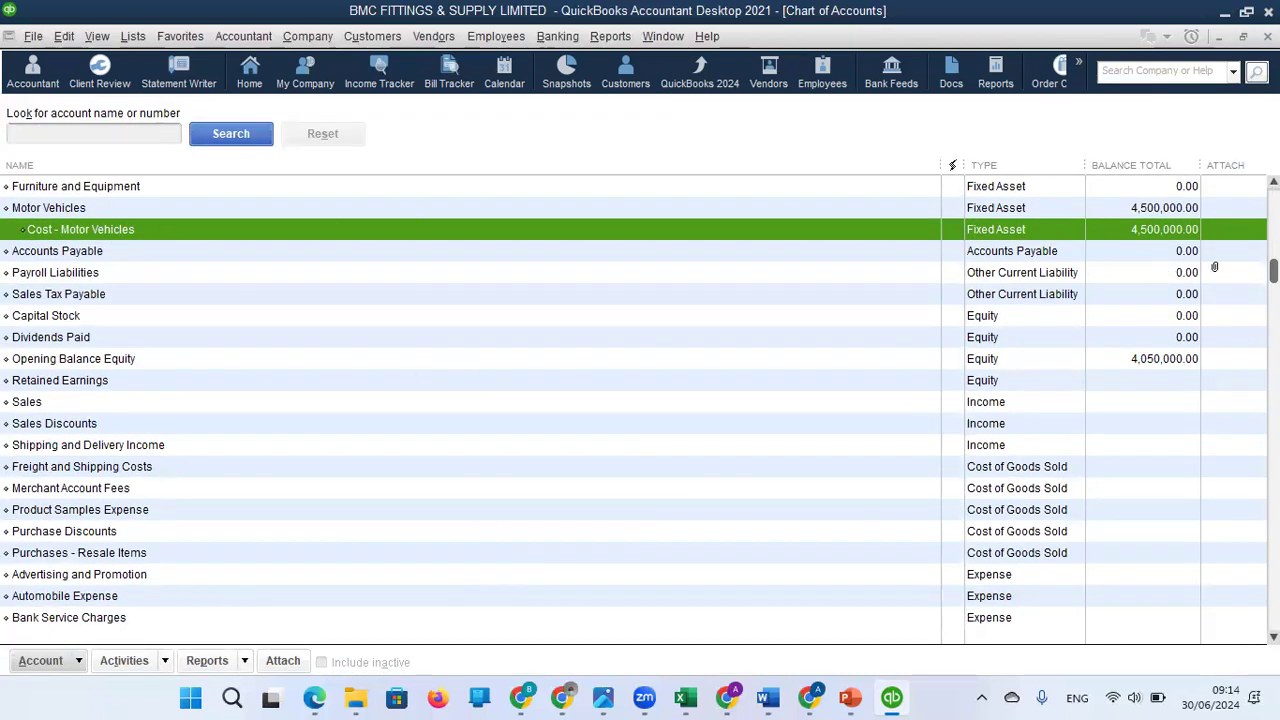
# Edit the Accum Deprn- Motor Vehicle account to make it a subaccount of Motor Vehicles, then save and close it.
pyautogui.scroll(2, 1273, 260)
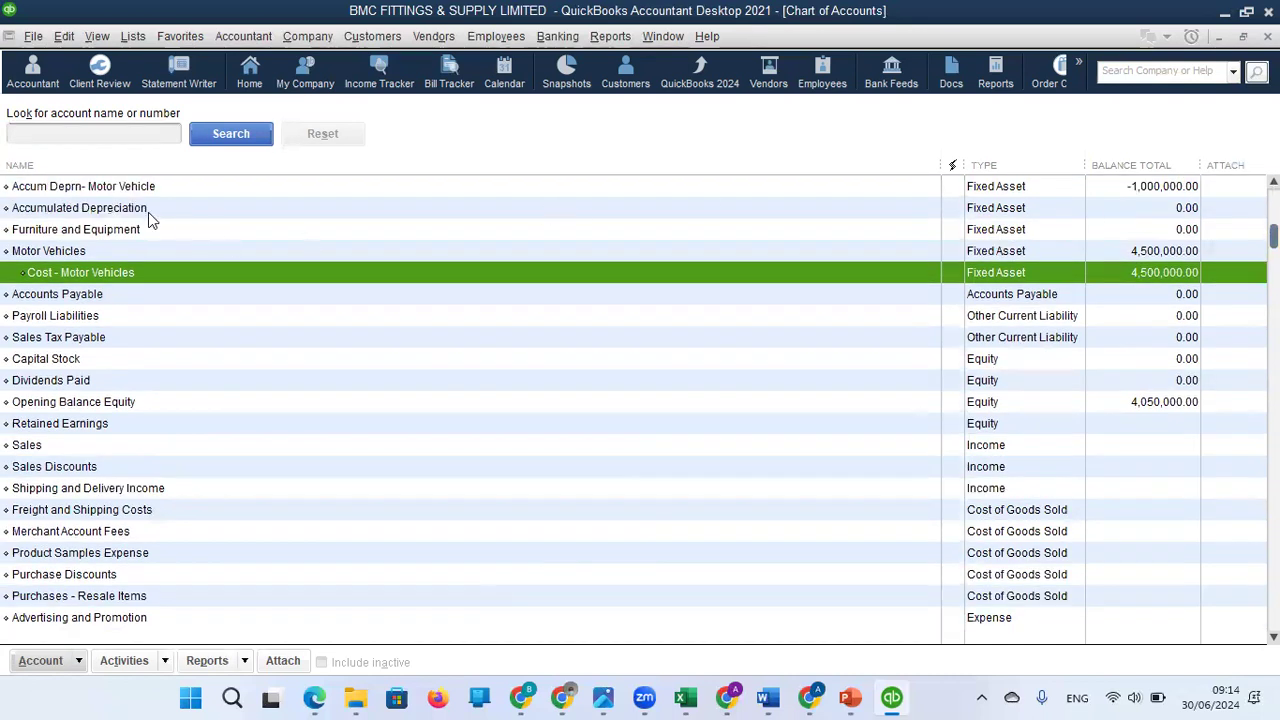
pyautogui.click(146, 207)
pyautogui.rightClick(146, 207)
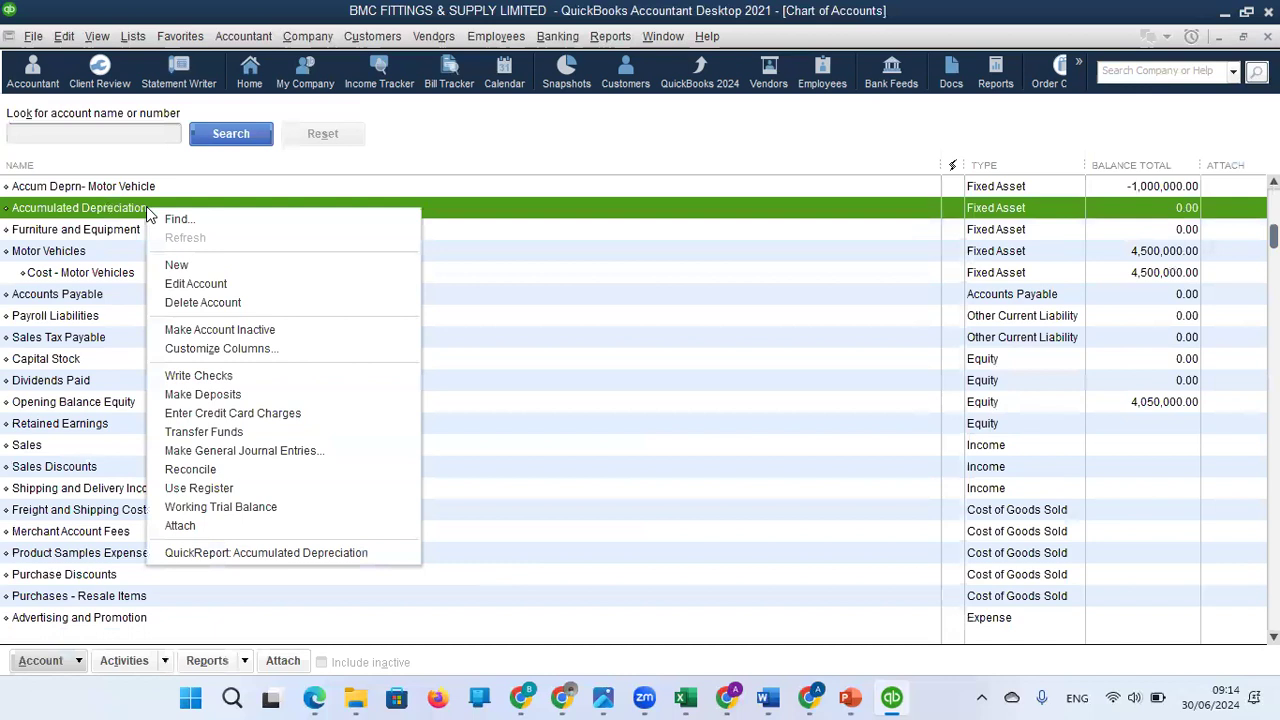
pyautogui.click(164, 190)
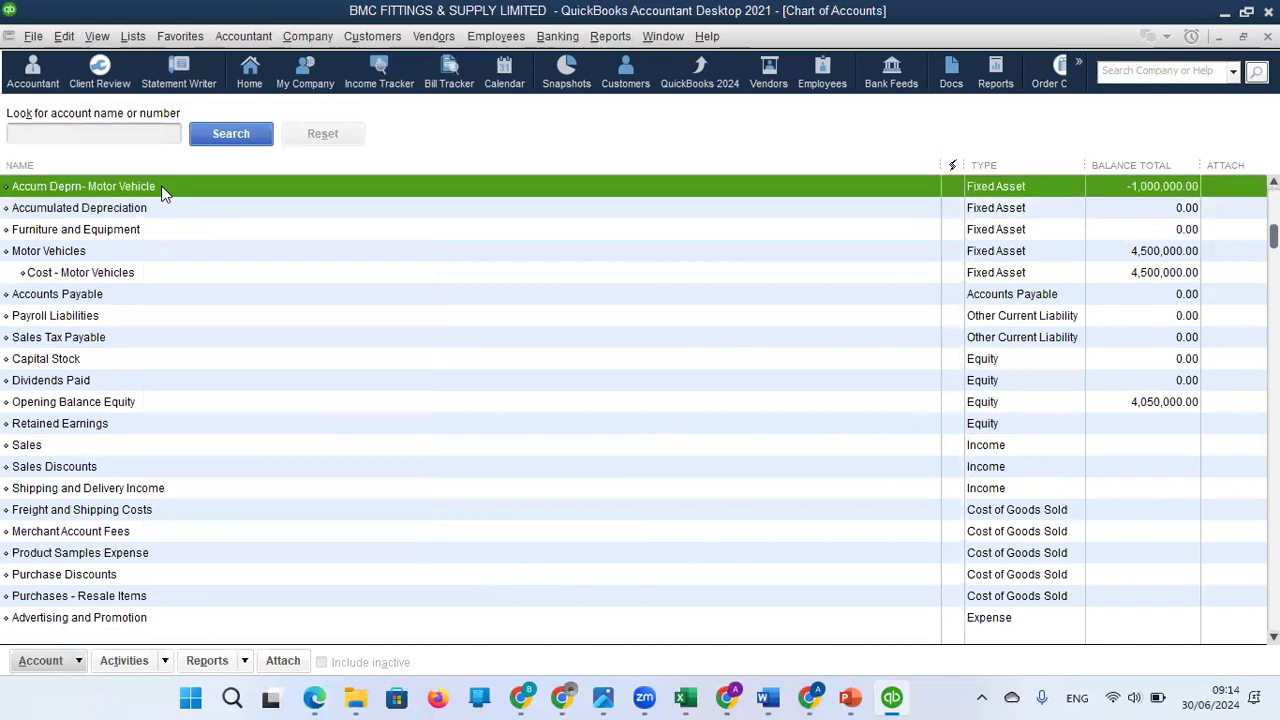
pyautogui.rightClick(164, 192)
pyautogui.click(210, 266)
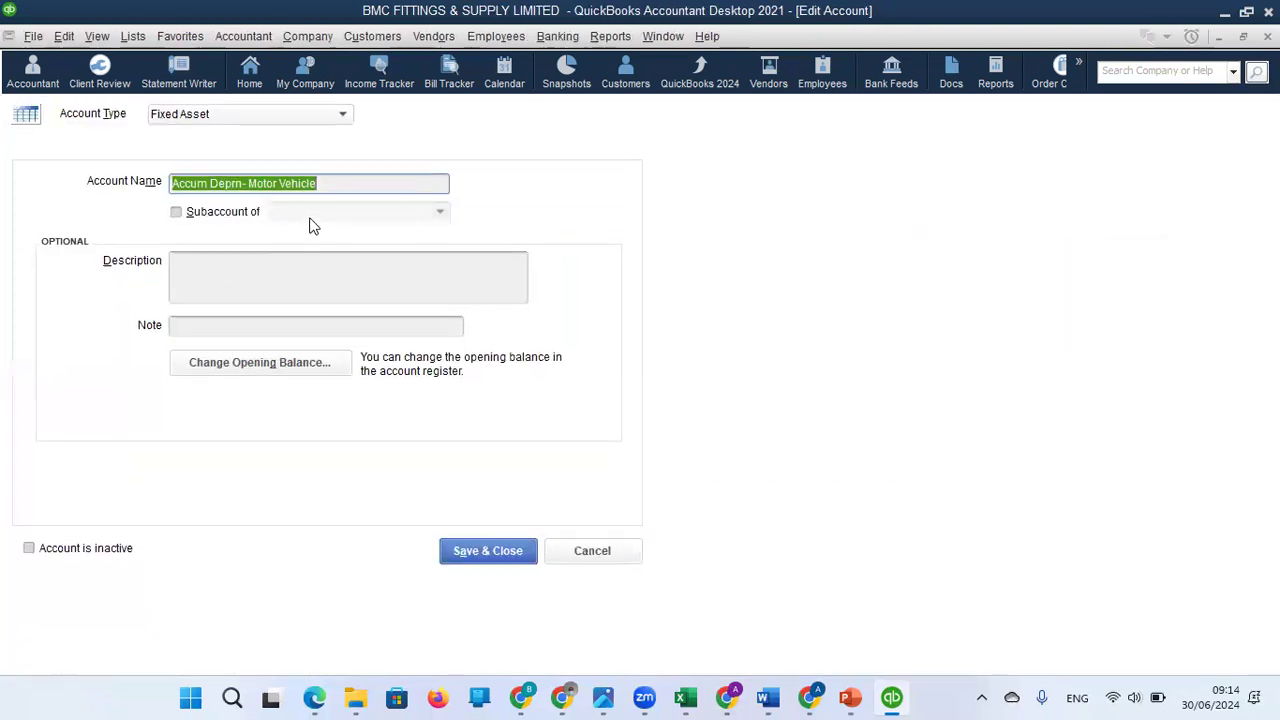
pyautogui.click(176, 212)
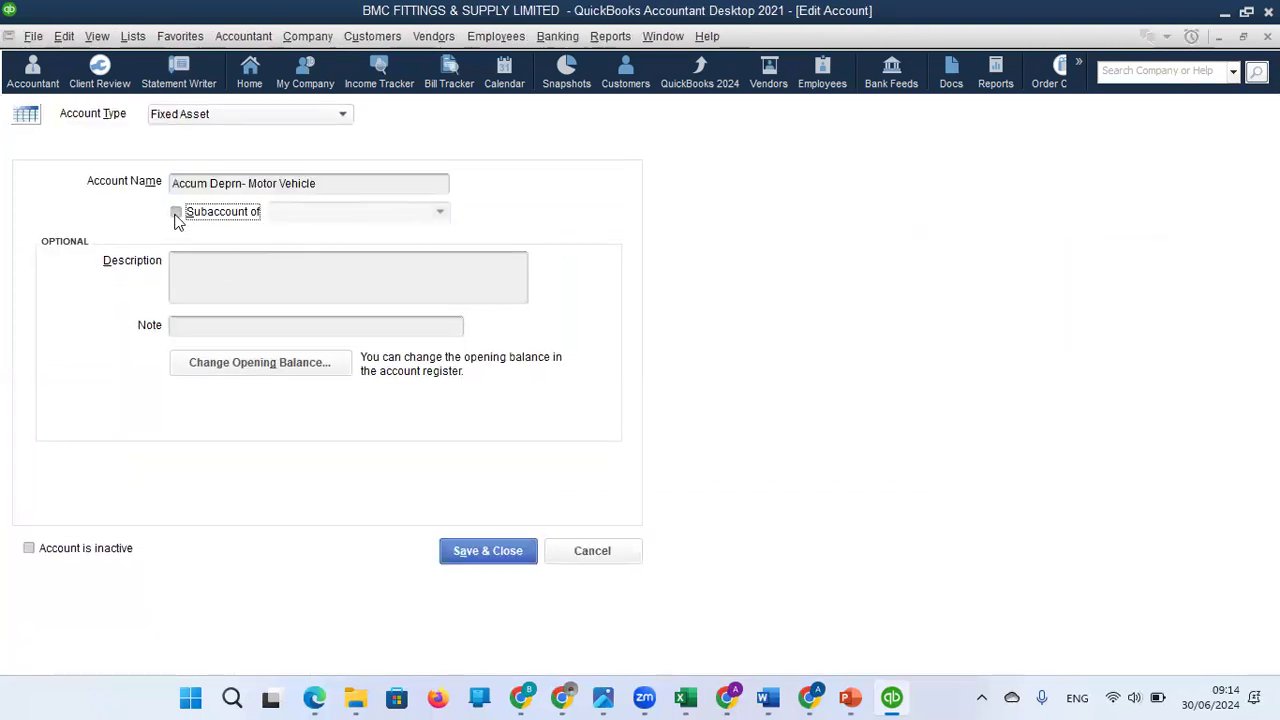
pyautogui.click(440, 212)
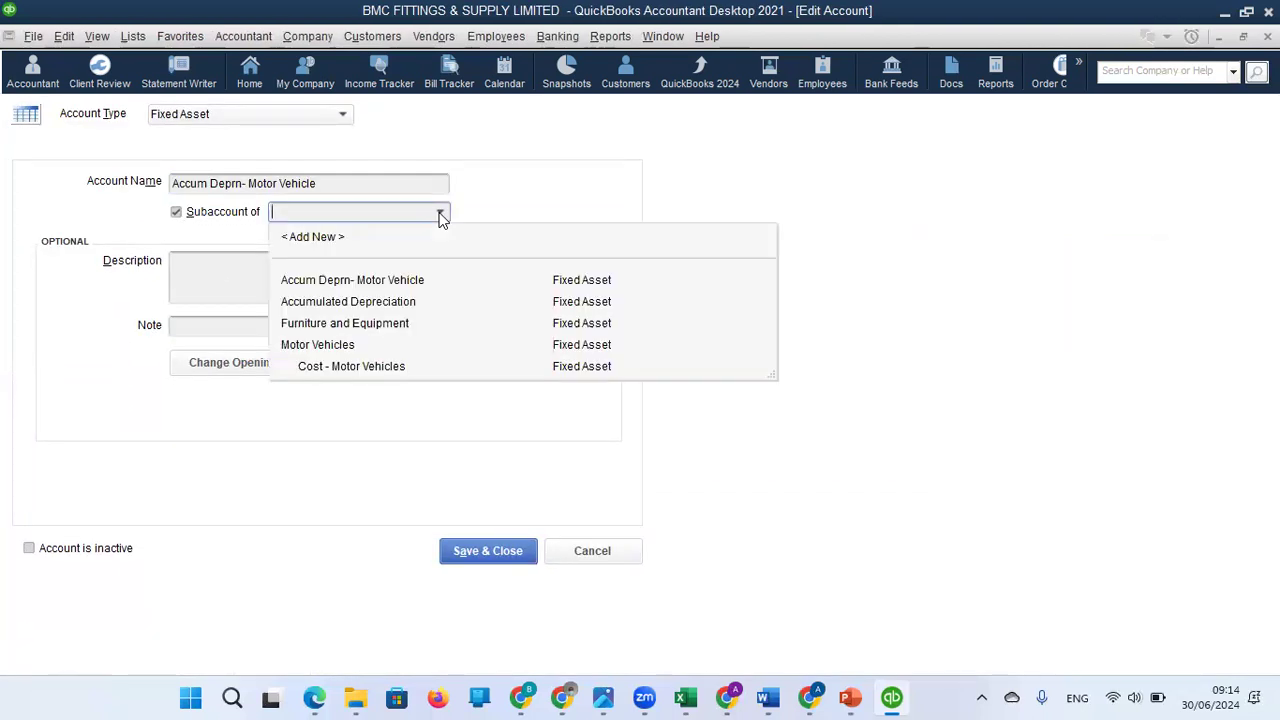
pyautogui.click(340, 346)
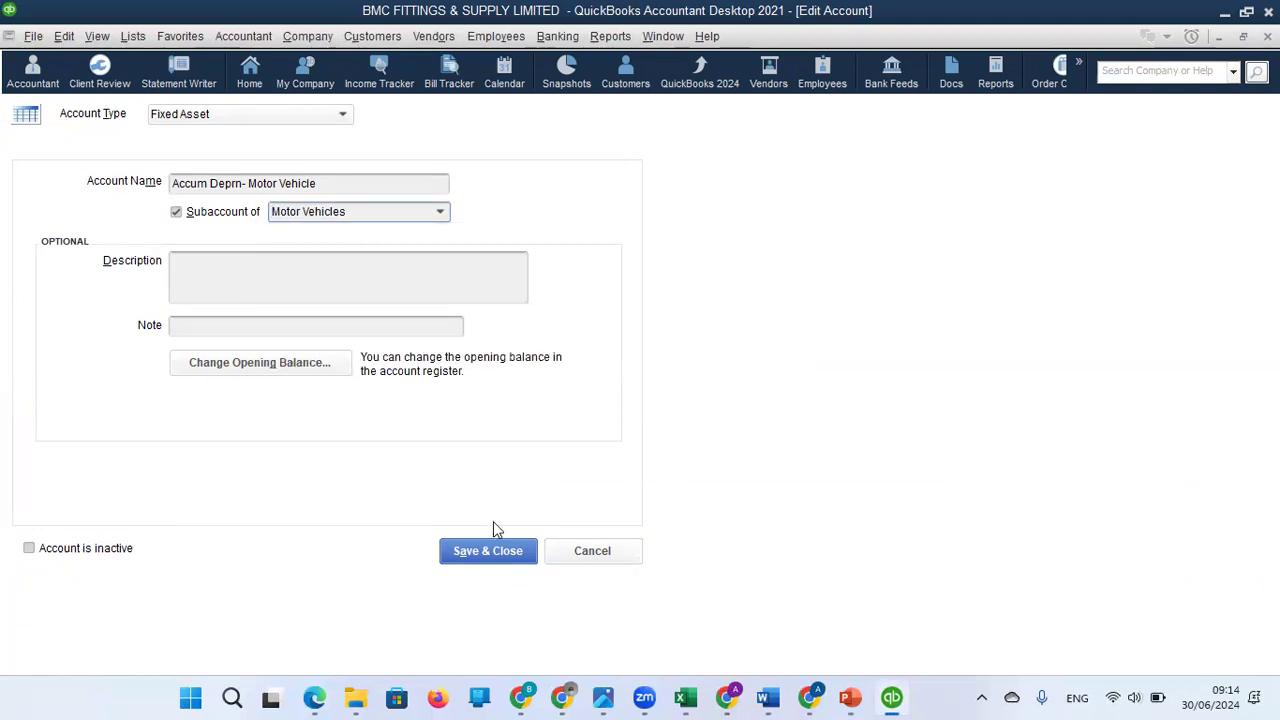
pyautogui.click(503, 557)
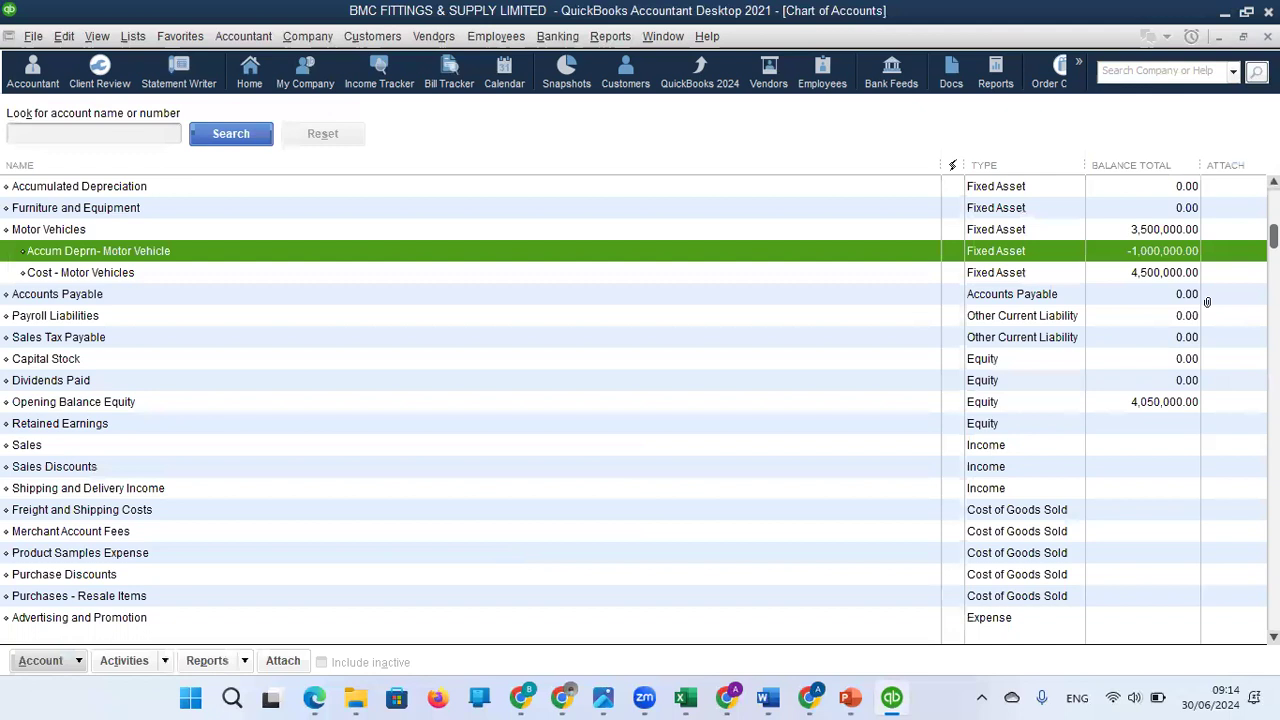
pyautogui.click(42, 229)
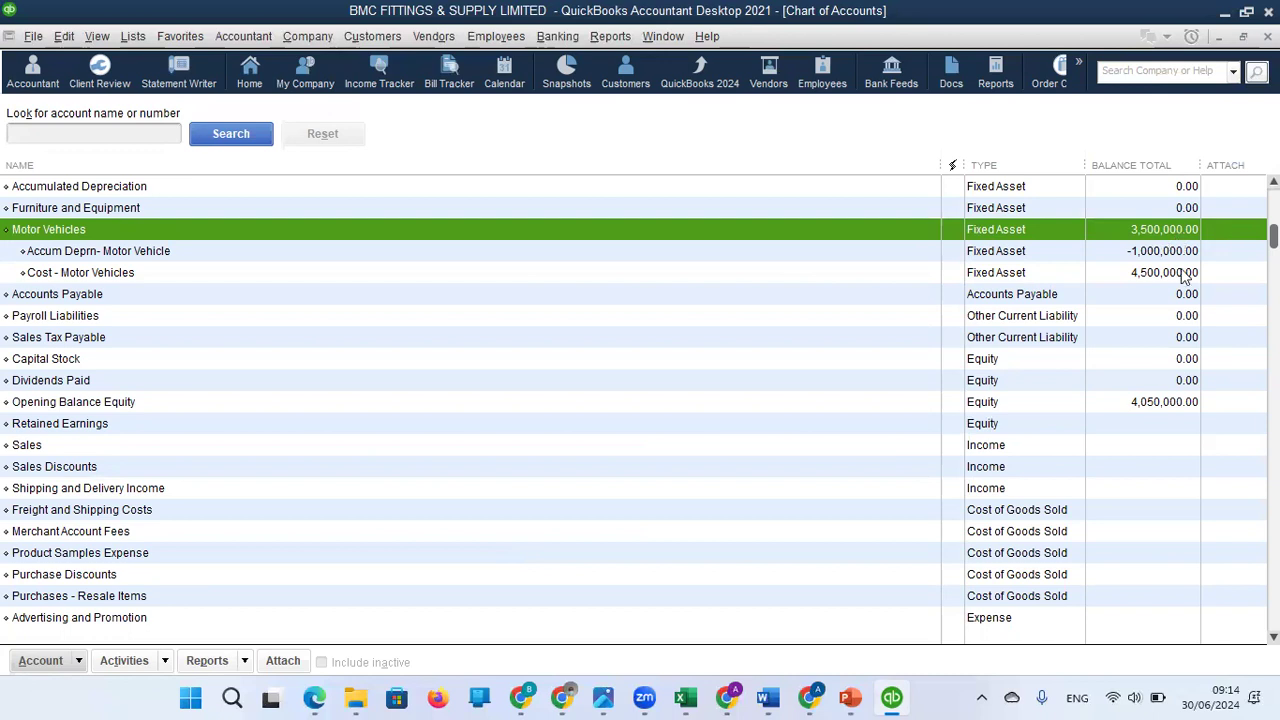
pyautogui.click(1130, 278)
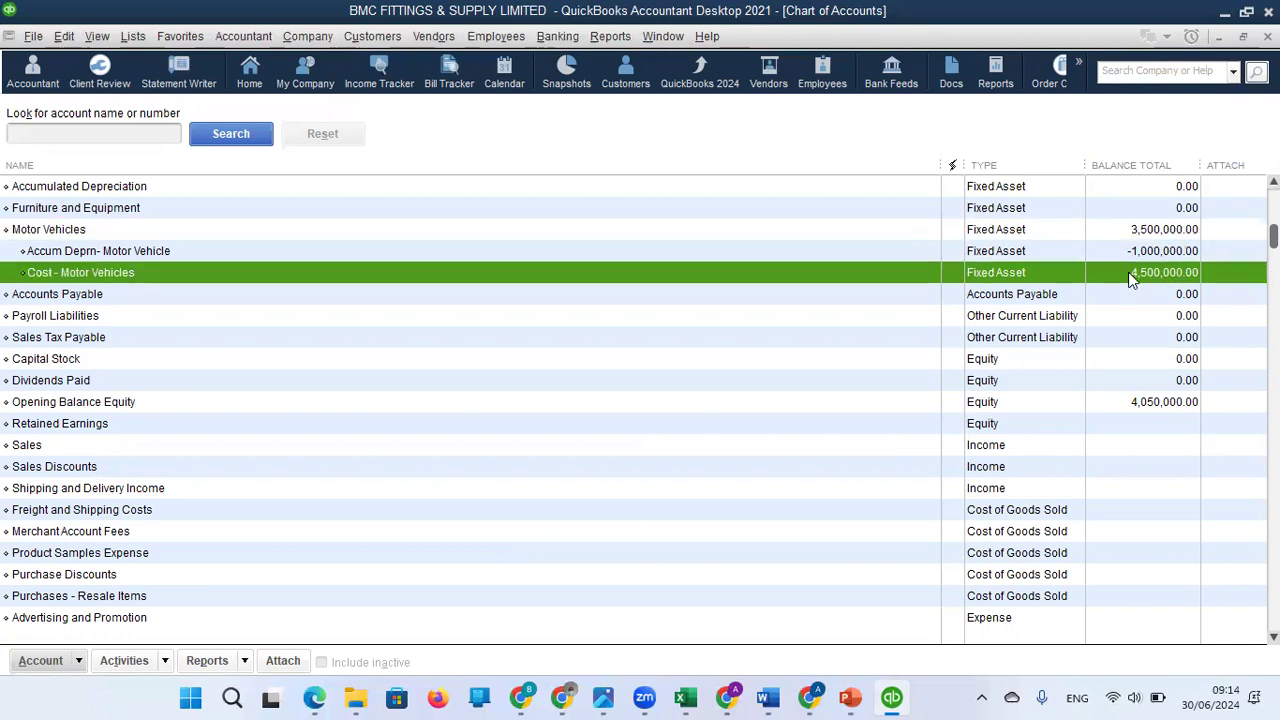
pyautogui.click(1112, 260)
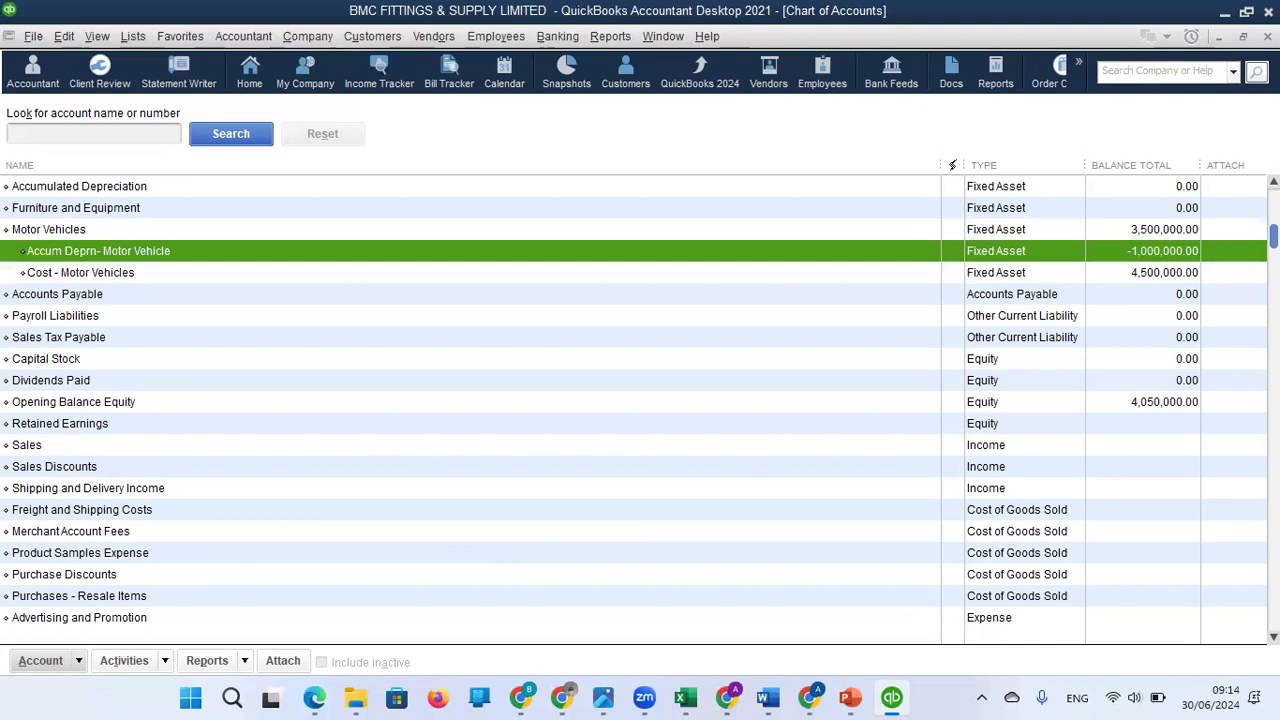
# Start a new account in the Chart of Accounts and choose Long Term Liability as its type.
pyautogui.scroll(1, 640, 400)
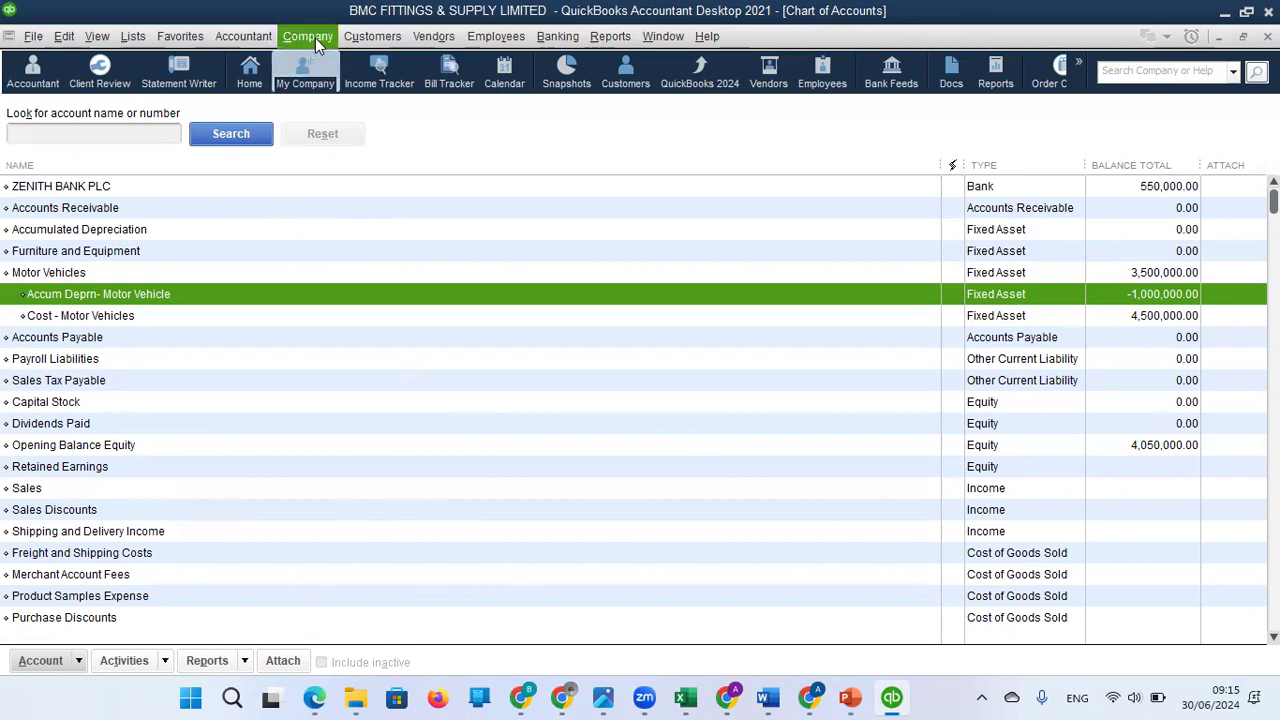
pyautogui.rightClick(375, 210)
pyautogui.click(405, 269)
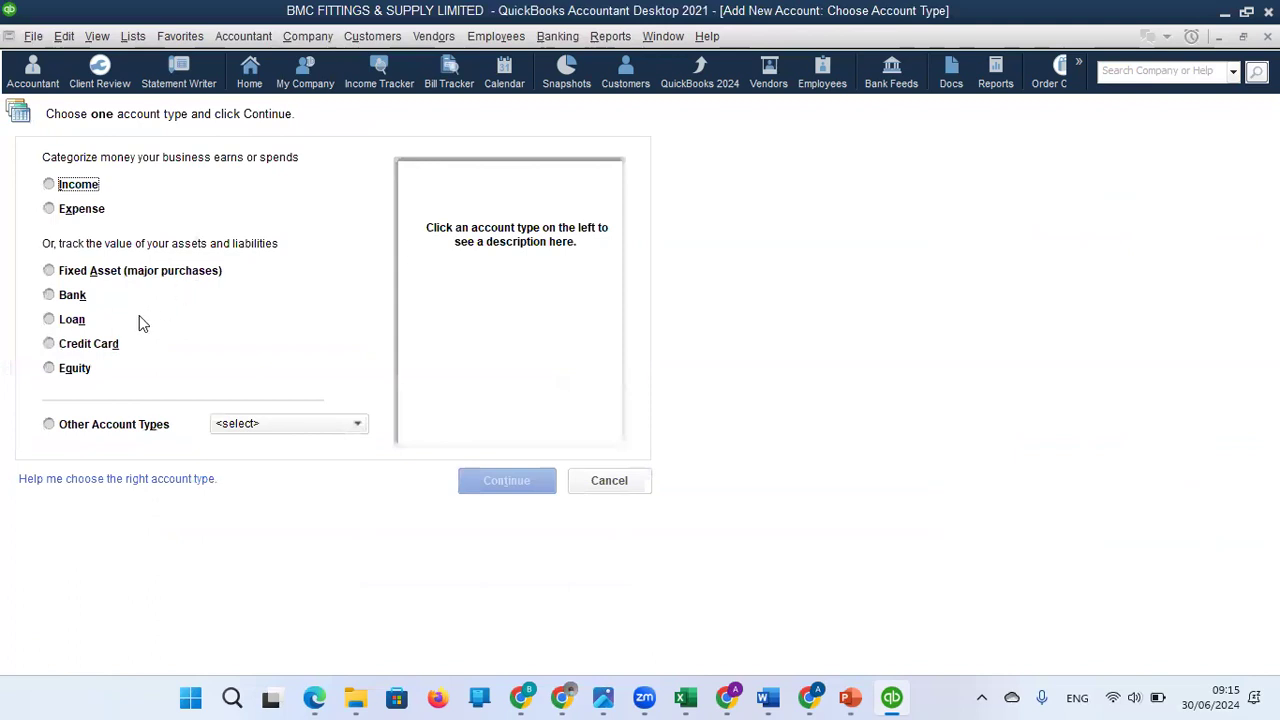
pyautogui.click(52, 320)
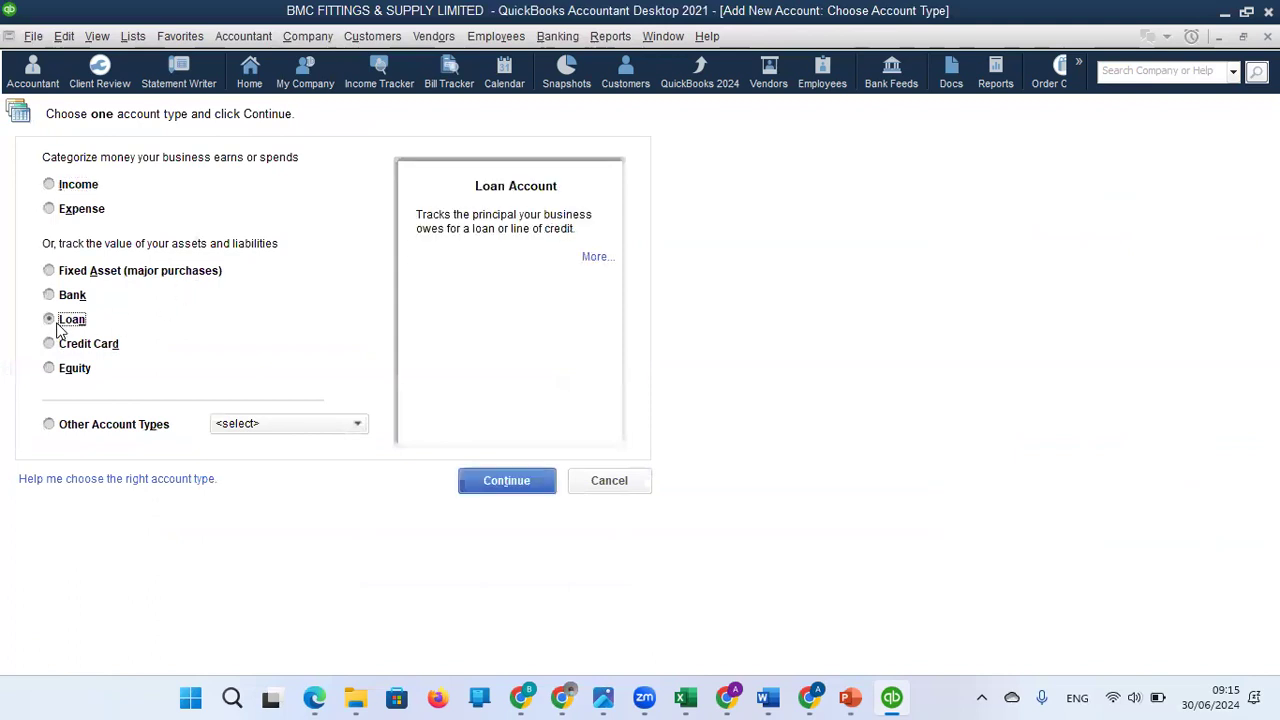
pyautogui.click(51, 345)
pyautogui.click(52, 322)
pyautogui.click(337, 424)
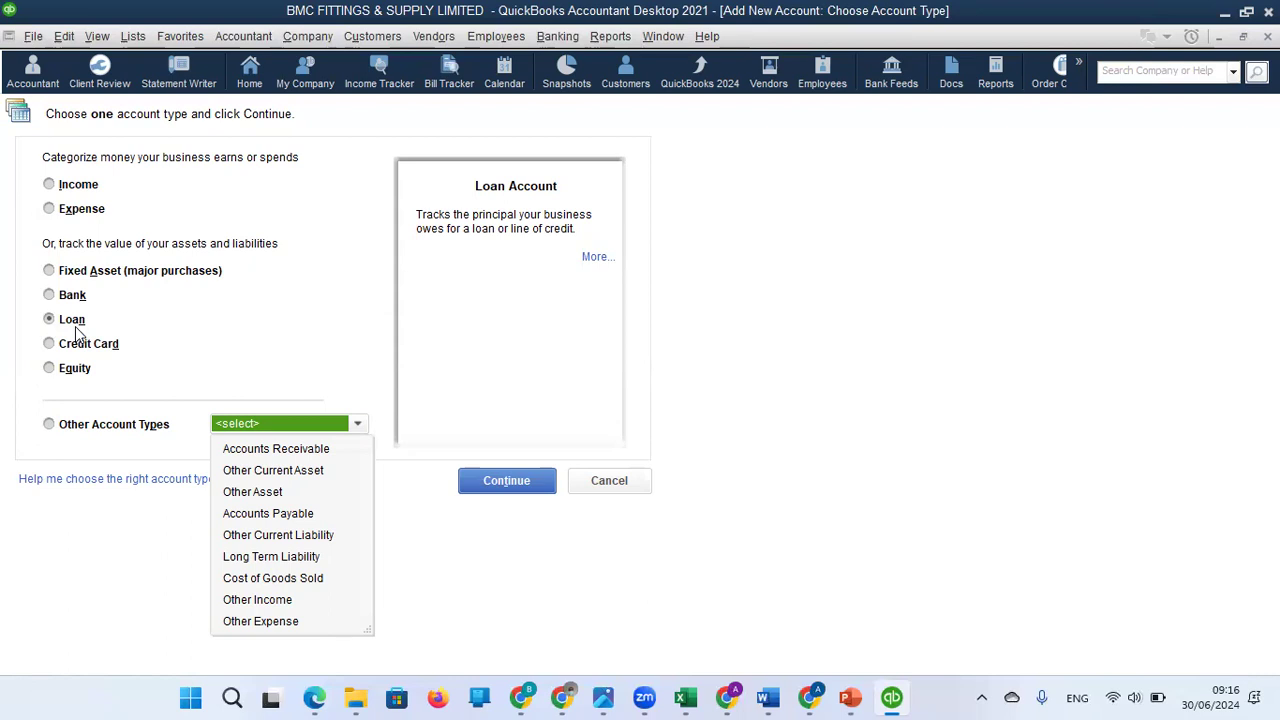
pyautogui.click(268, 557)
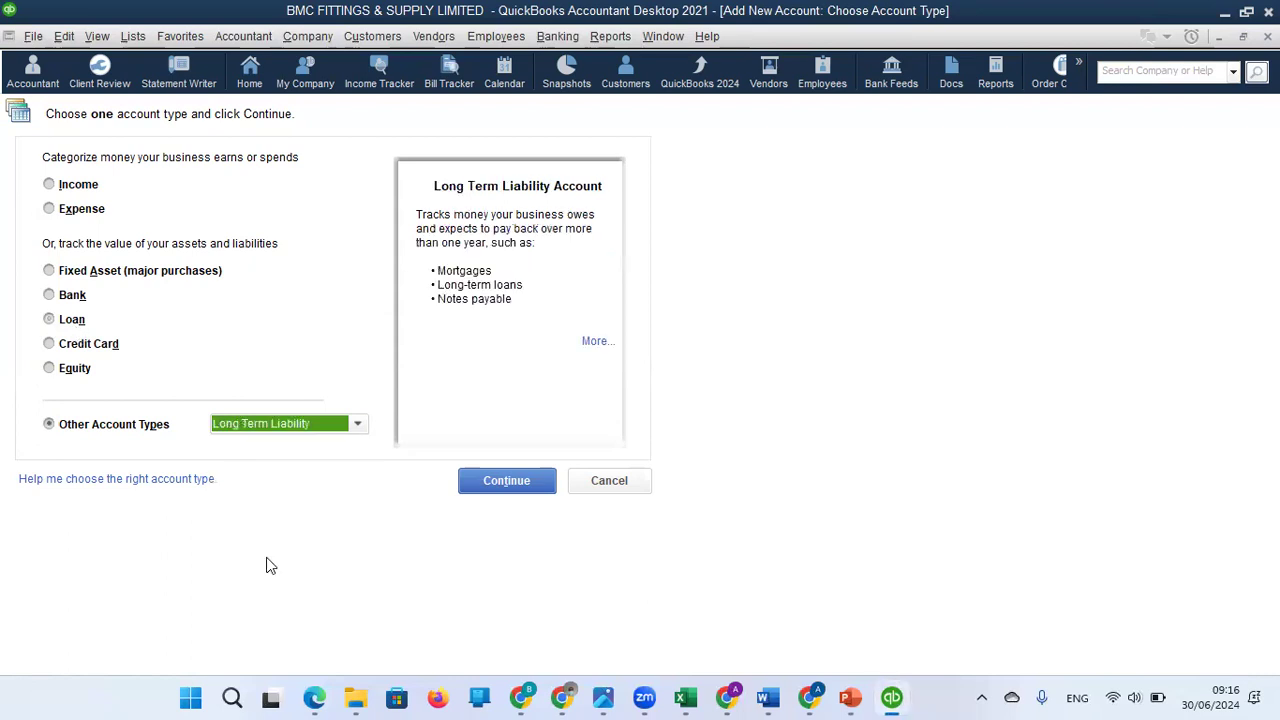
pyautogui.click(512, 482)
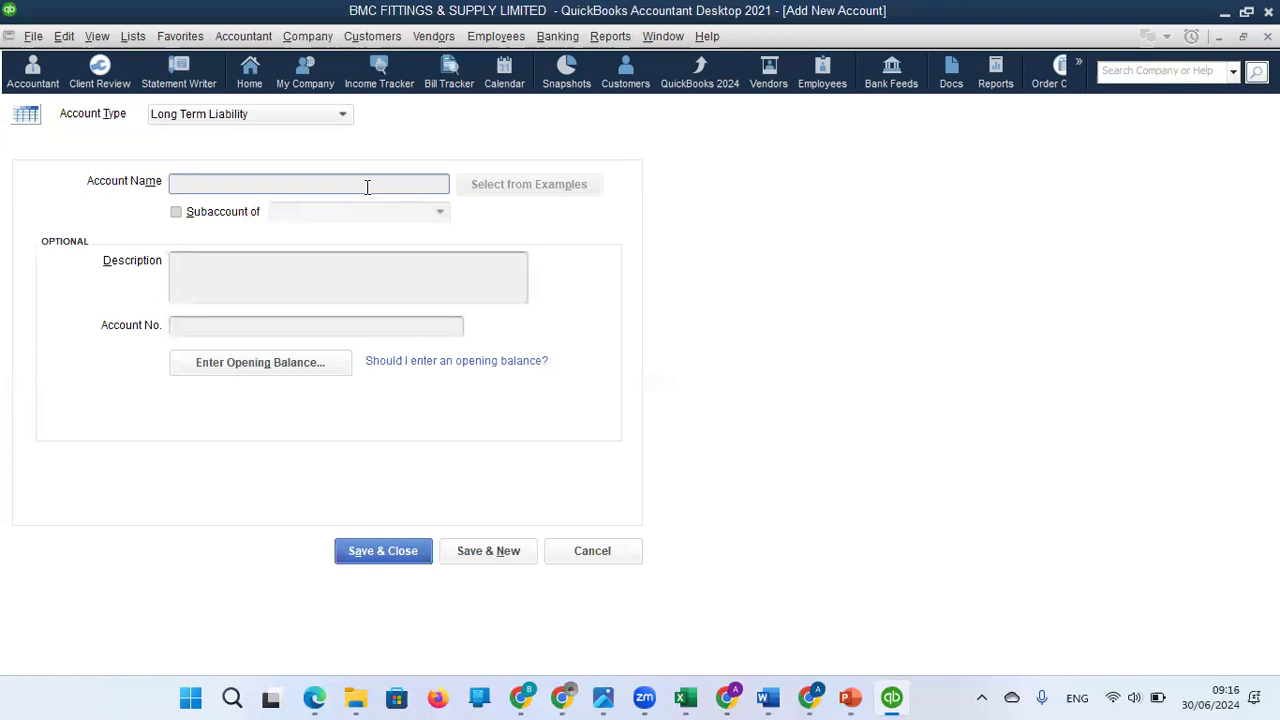
pyautogui.write('MORT')
pyautogui.press('BackSpace')
pyautogui.press('BackSpace')
pyautogui.press('BackSpace')
pyautogui.press('BackSpace')
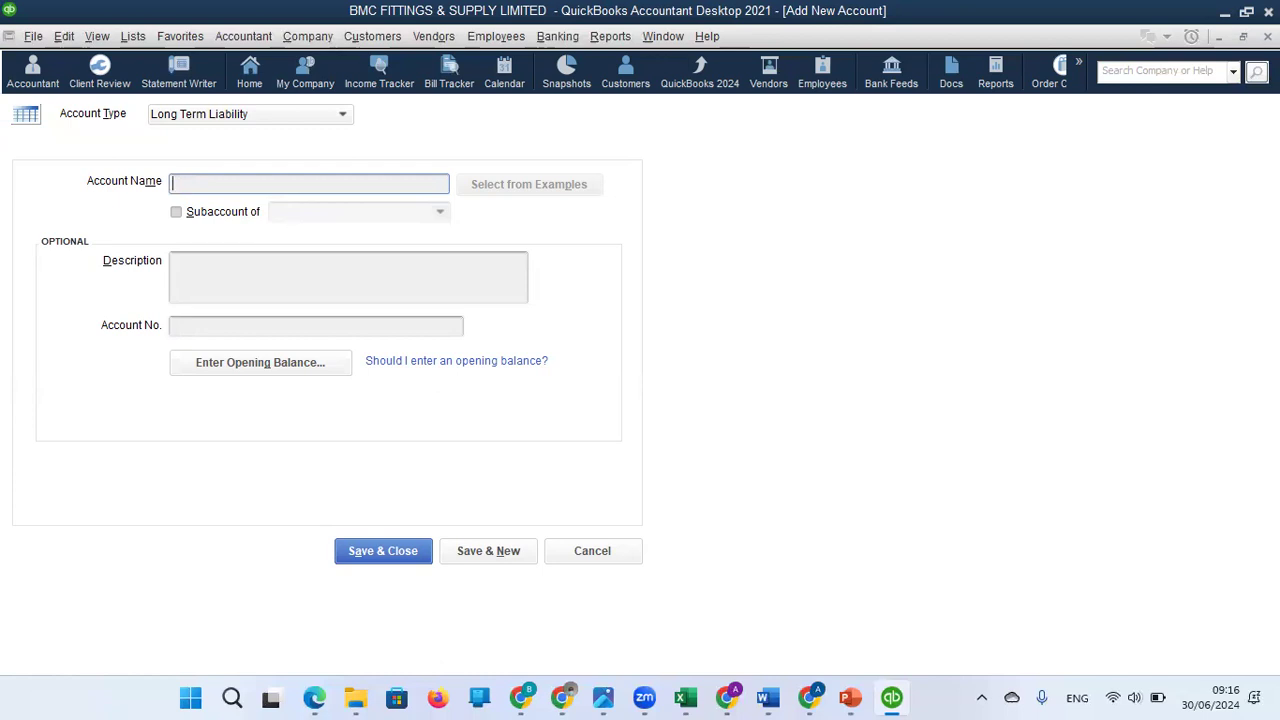
# Name the new long term liability account BOI Loan.
pyautogui.write('BOI LO')
pyautogui.press('BackSpace')
pyautogui.write('oan')
# Enter an opening balance of 10,000,000.00 as of 31/12/2023 for BOI Loan, then save and close it, accepting the past transaction date.
pyautogui.click(313, 364)
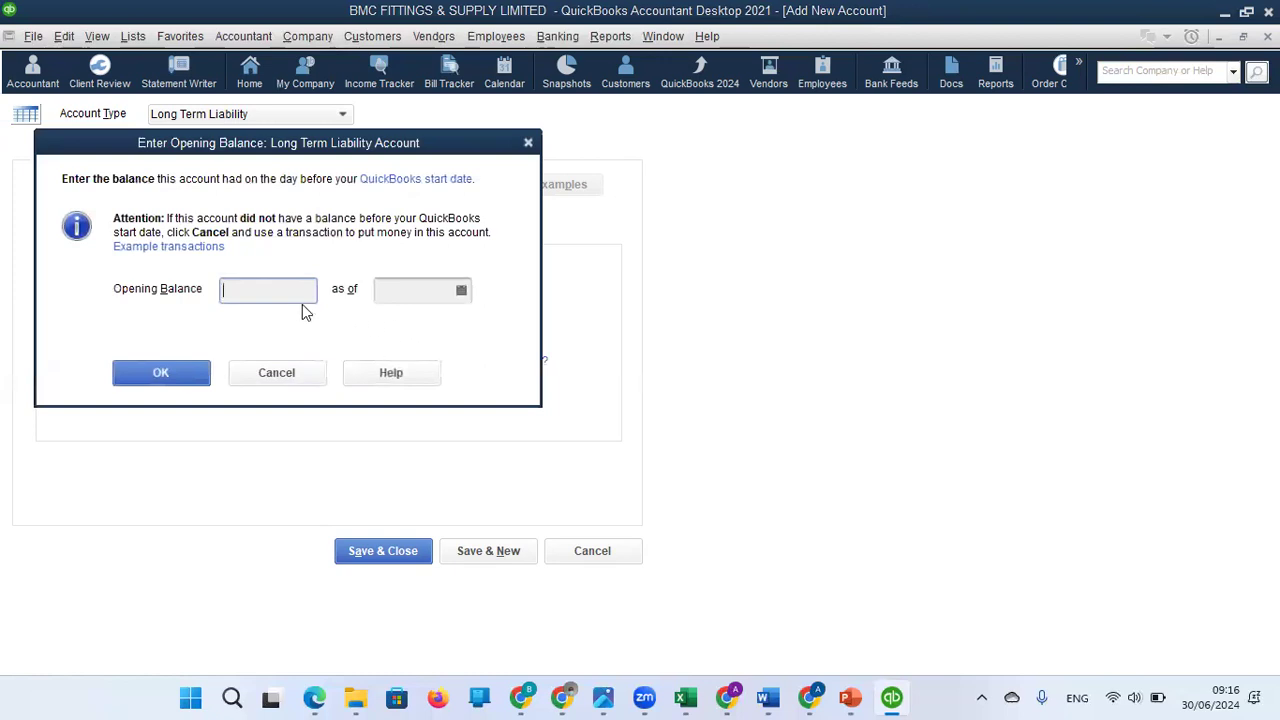
pyautogui.write('10,000,000')
pyautogui.press('Tab')
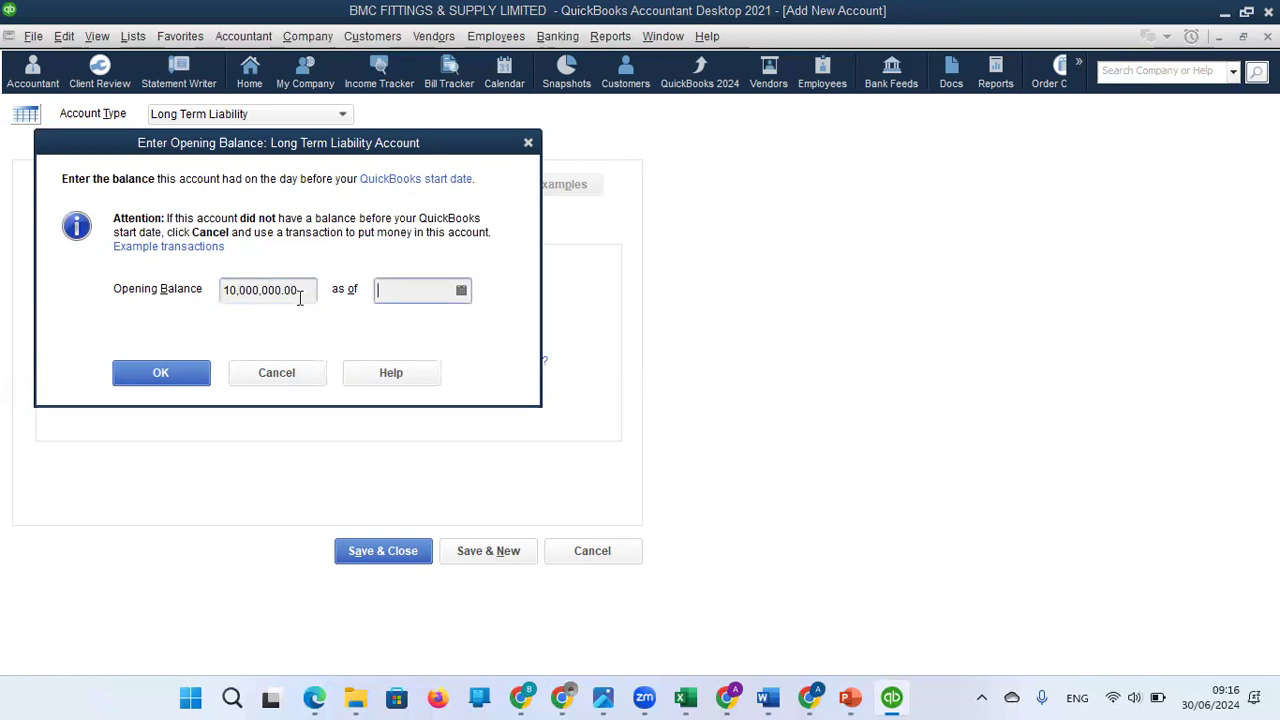
pyautogui.click(461, 290)
pyautogui.click(398, 332)
pyautogui.click(398, 332)
pyautogui.click(398, 332)
pyautogui.click(397, 326)
pyautogui.click(397, 326)
pyautogui.click(397, 326)
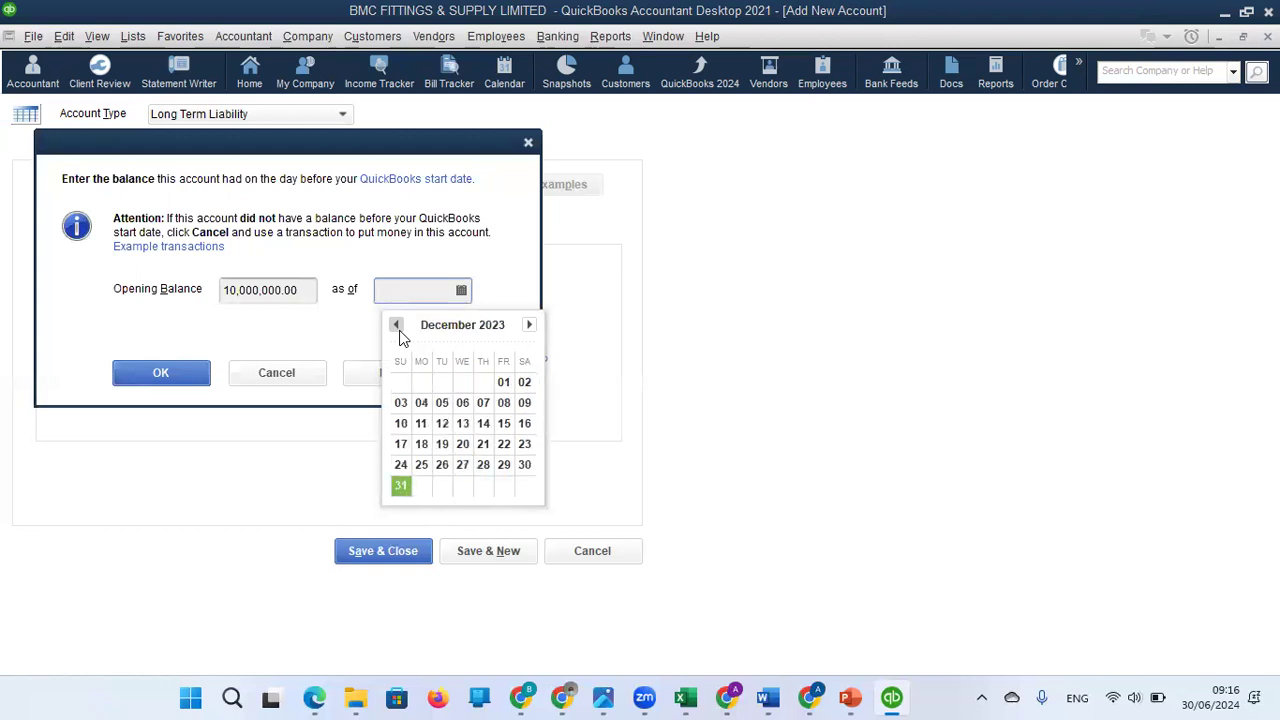
pyautogui.click(402, 486)
pyautogui.click(193, 376)
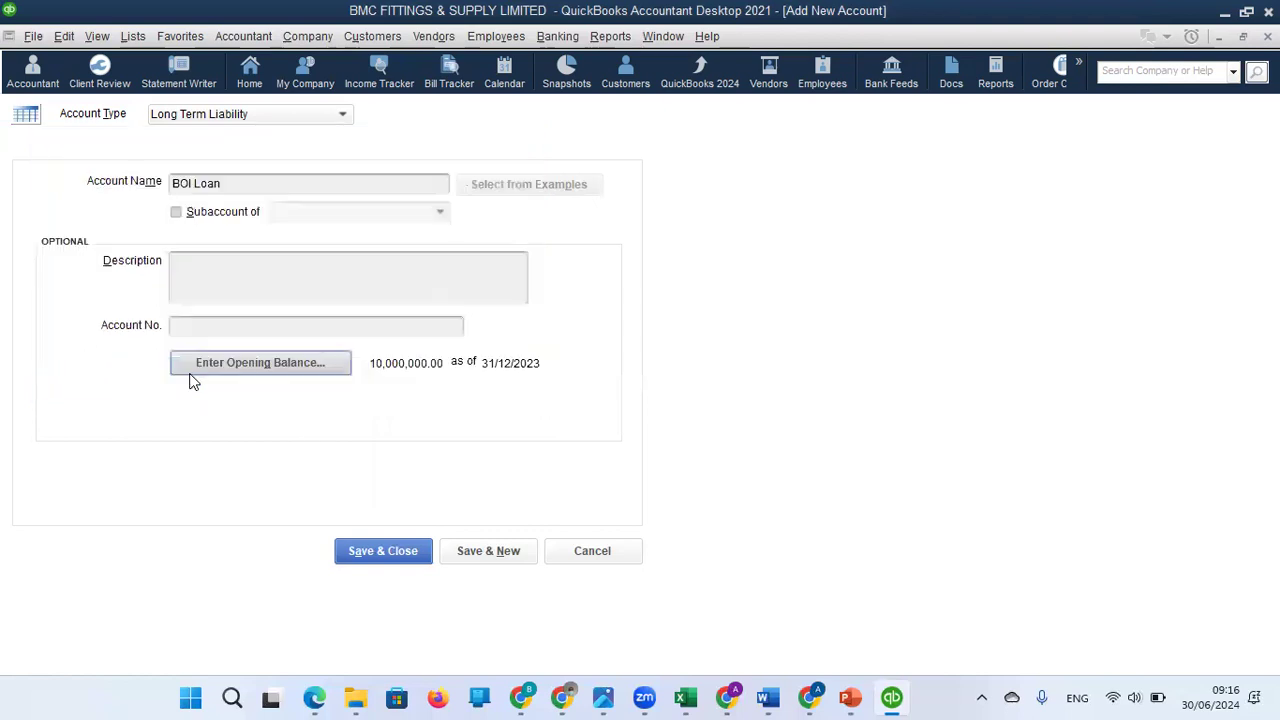
pyautogui.click(403, 553)
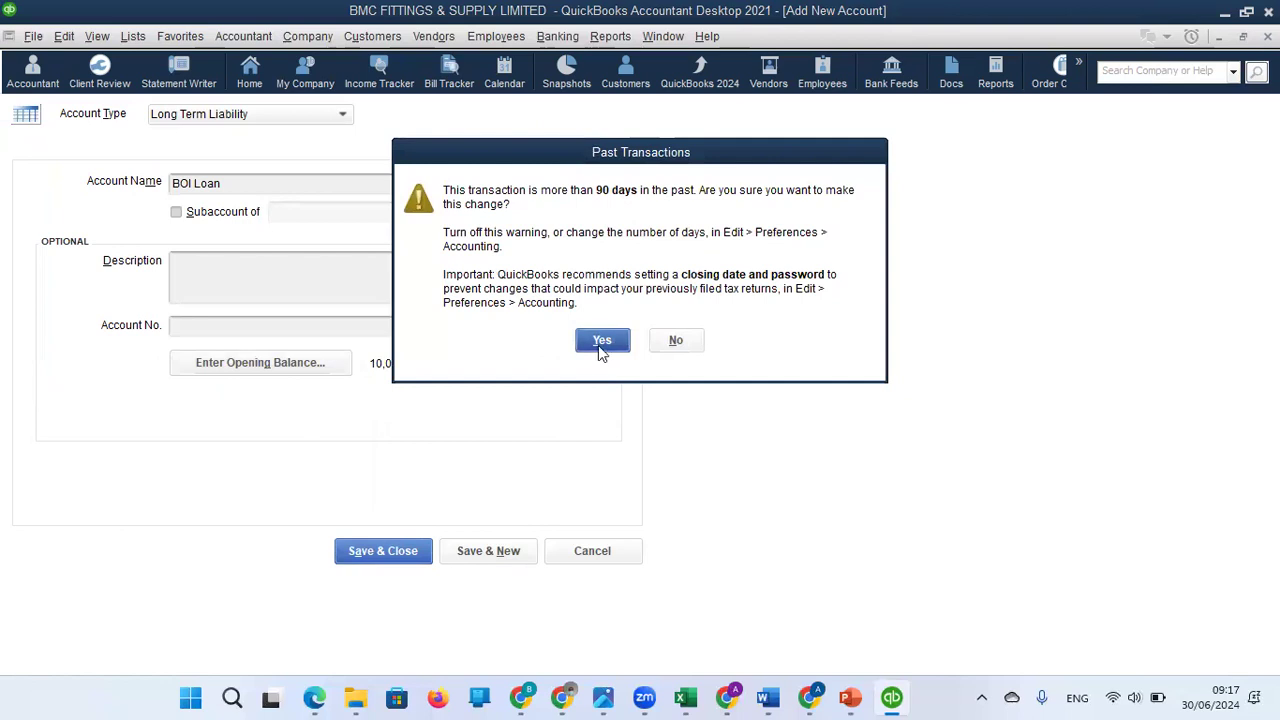
pyautogui.click(602, 341)
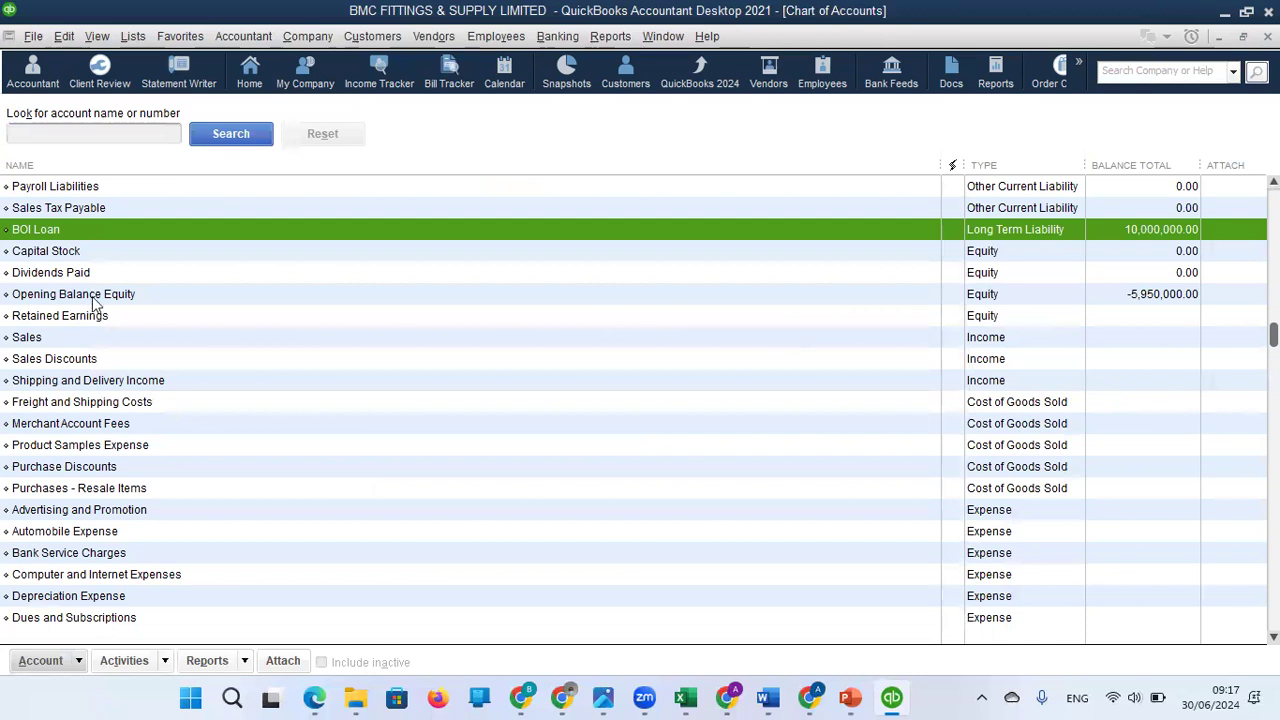
# Open the register of the Opening Balance Equity account to review its opening balance entries.
pyautogui.click(815, 315)
pyautogui.click(815, 297)
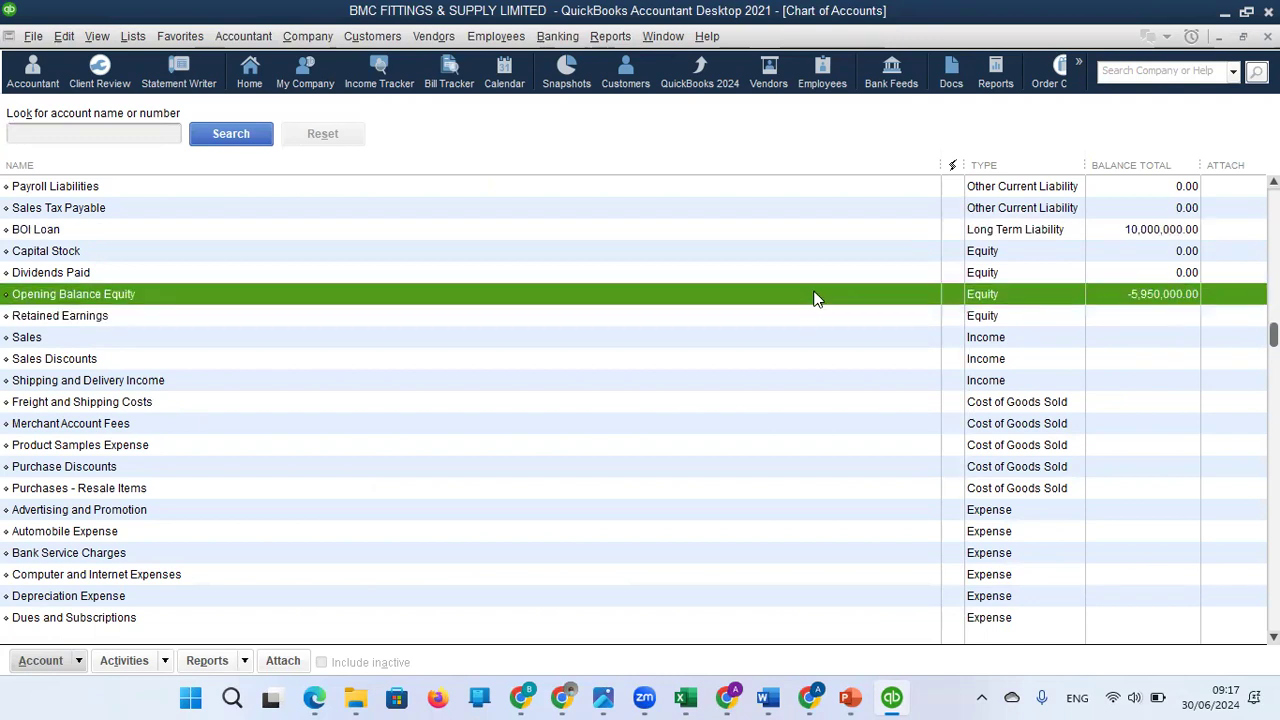
pyautogui.doubleClick(800, 297)
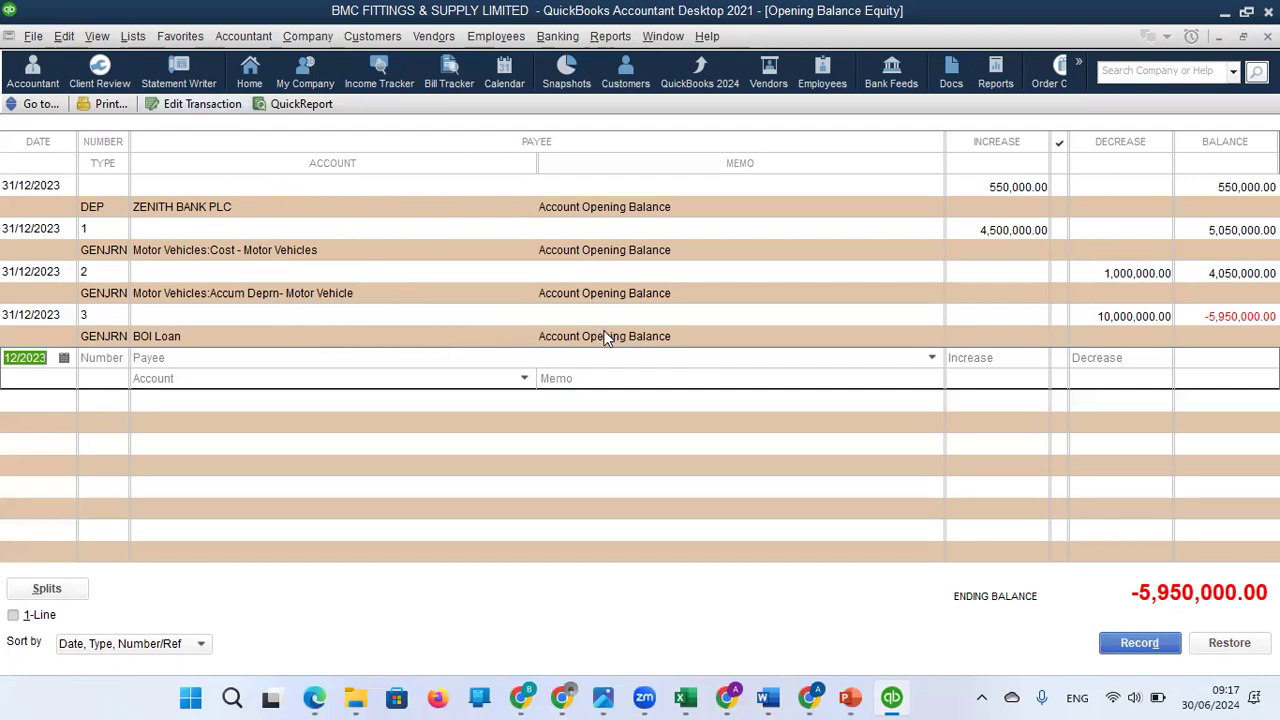
# Open the register's blank transaction for editing as a general journal entry, accepting the notice about automatic entry numbering.
pyautogui.click(210, 103)
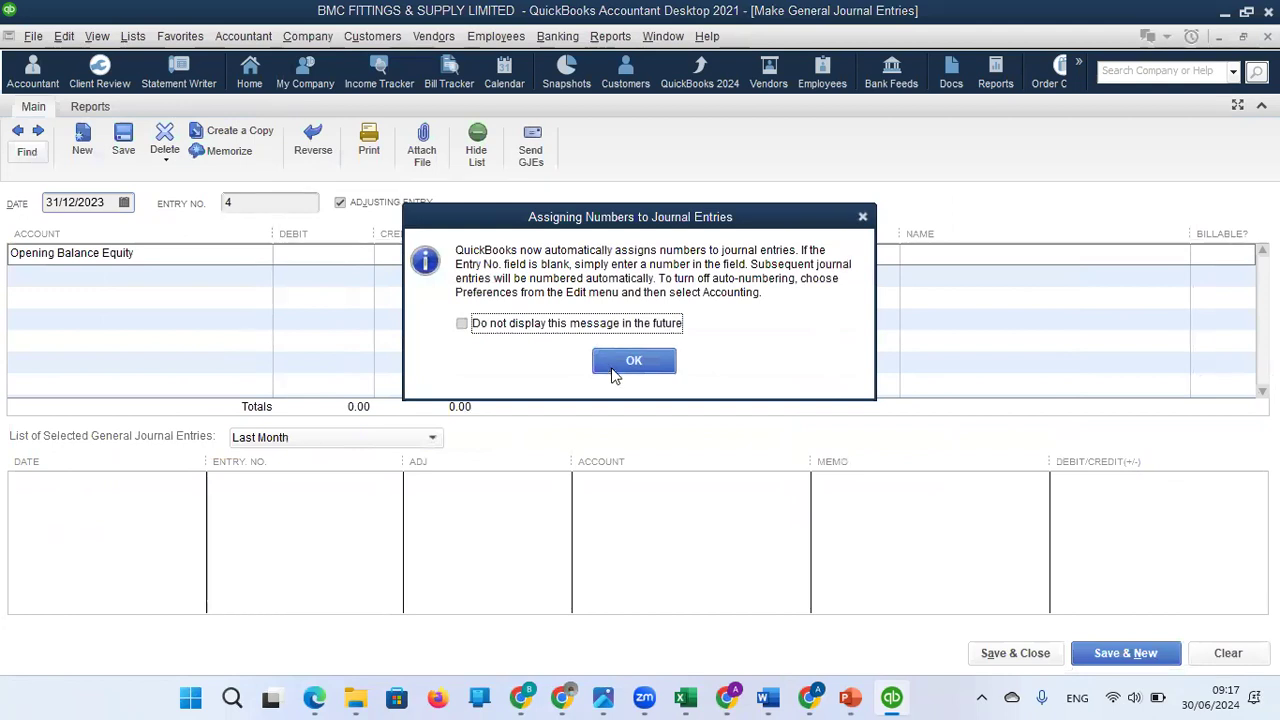
pyautogui.click(633, 363)
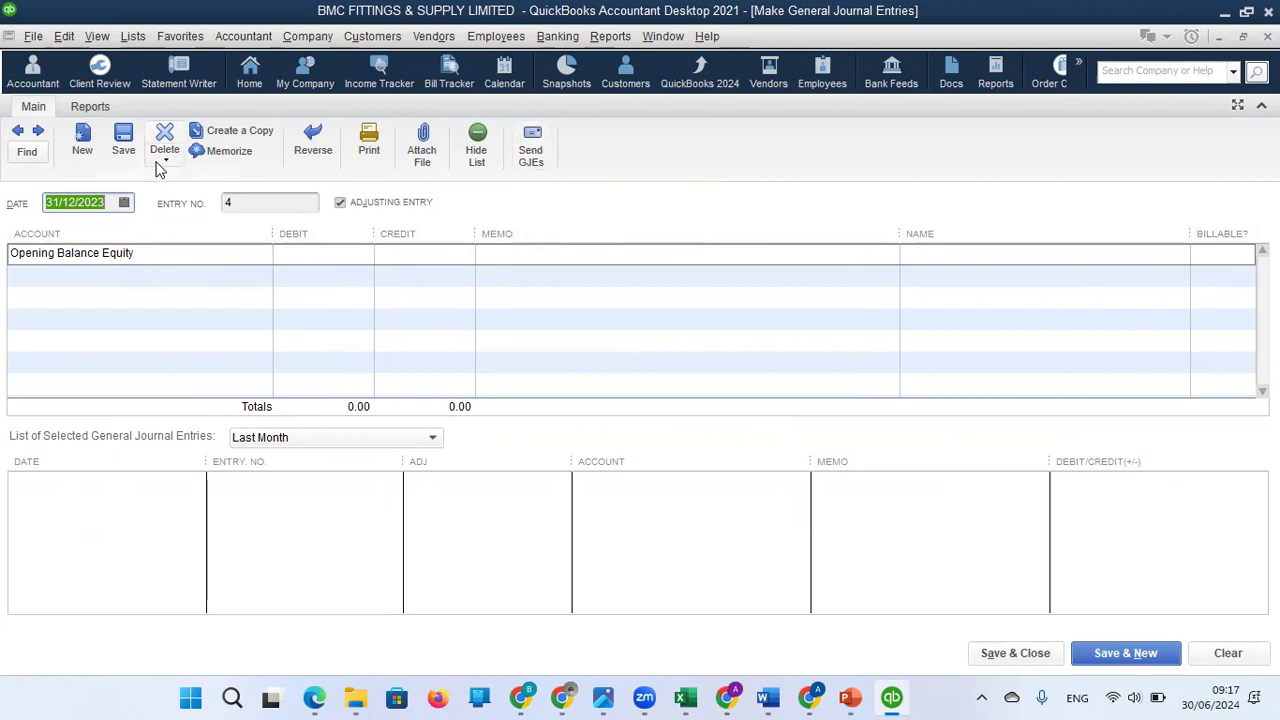
pyautogui.click(88, 107)
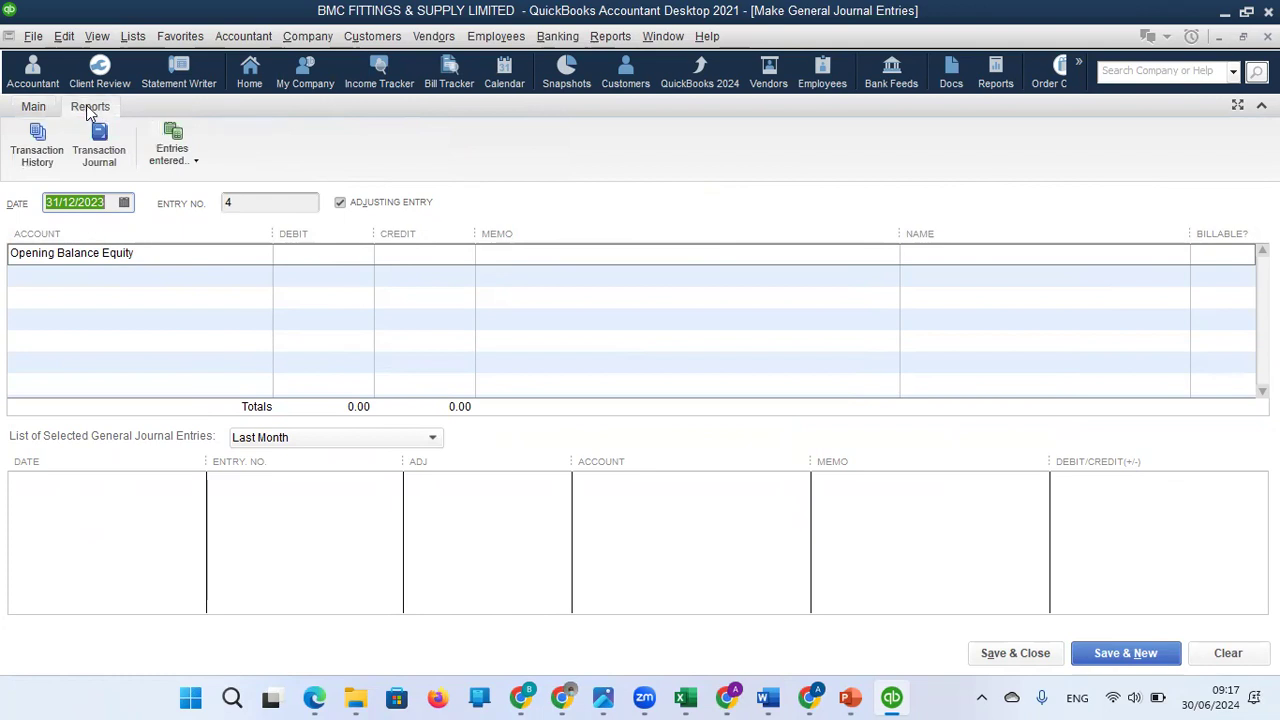
pyautogui.click(28, 113)
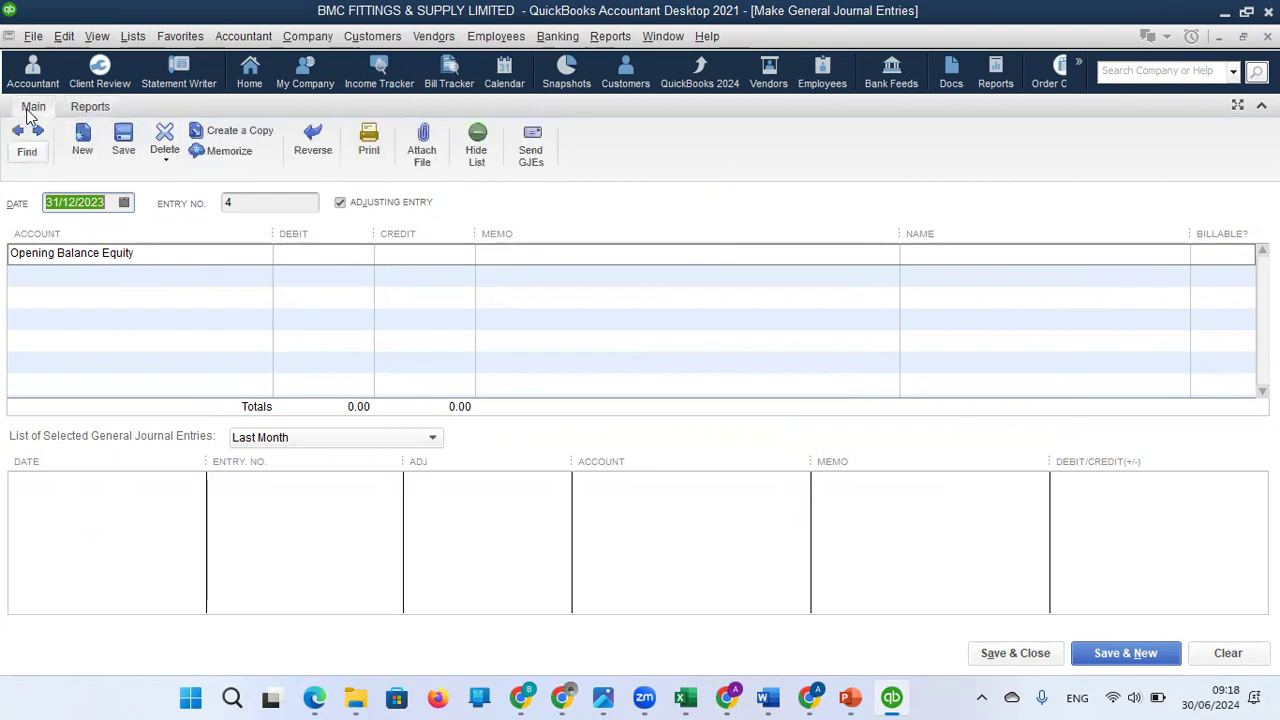